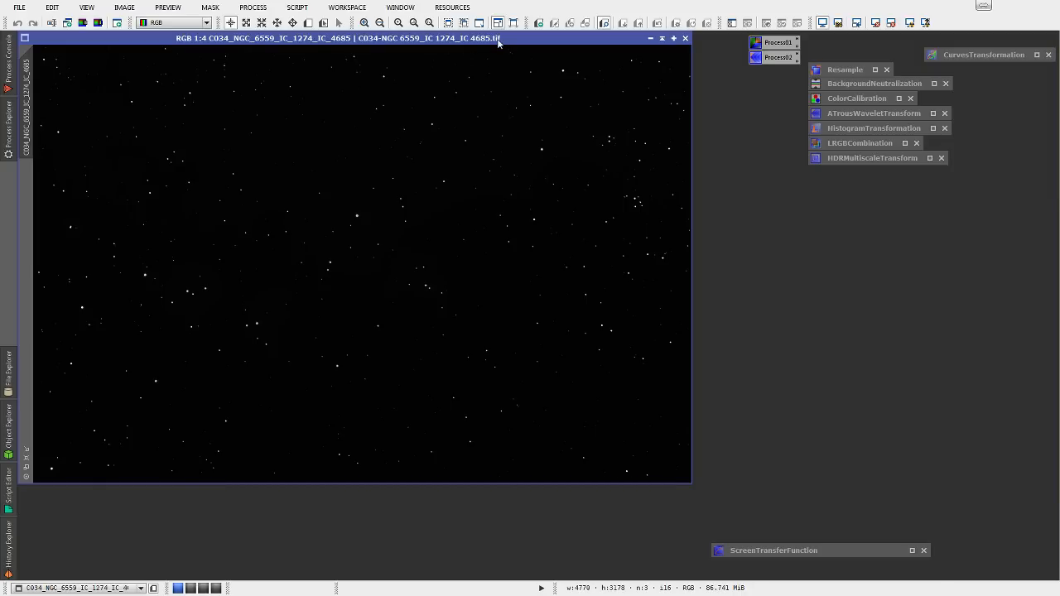
# - Open ScreenTransferFunction and apply an auto stretch to the display of the dark C034_NGC_6559_IC_1274_IC_4685 image
pyautogui.doubleClick(800, 550)
pyautogui.moveTo(751, 488); pyautogui.dragTo(754, 502)
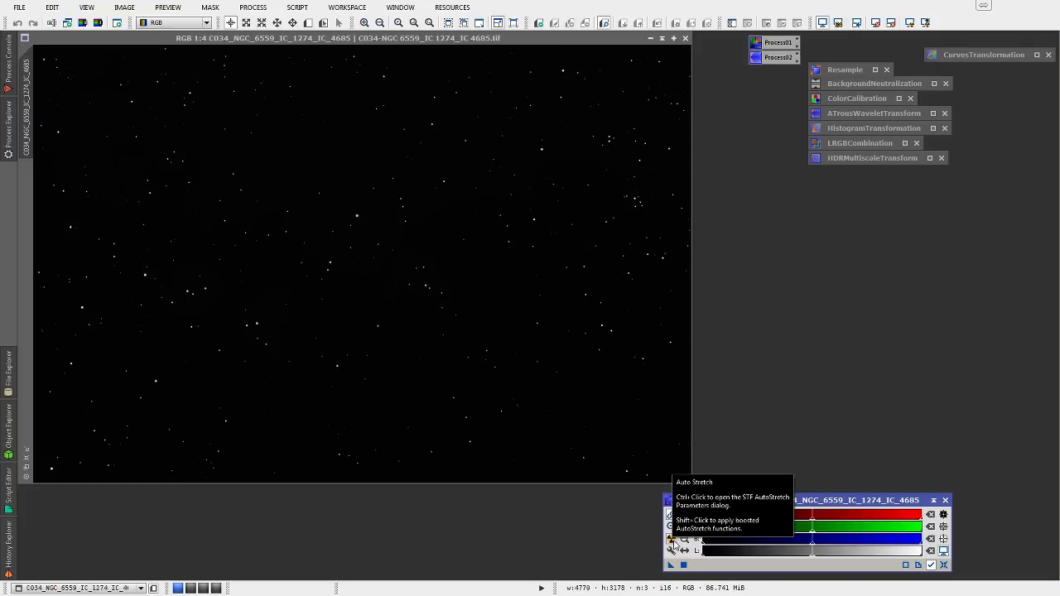
pyautogui.click(672, 542)
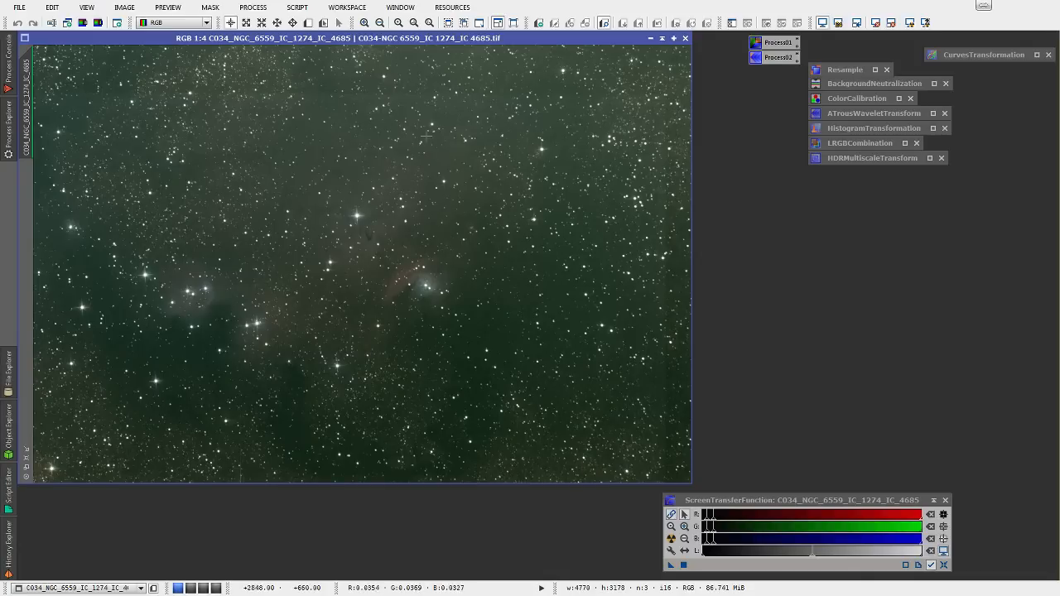
# - Crop the image with DynamicCrop to about 4528 x 2776 px, cutting away the upper and right edges
pyautogui.click(16, 137)
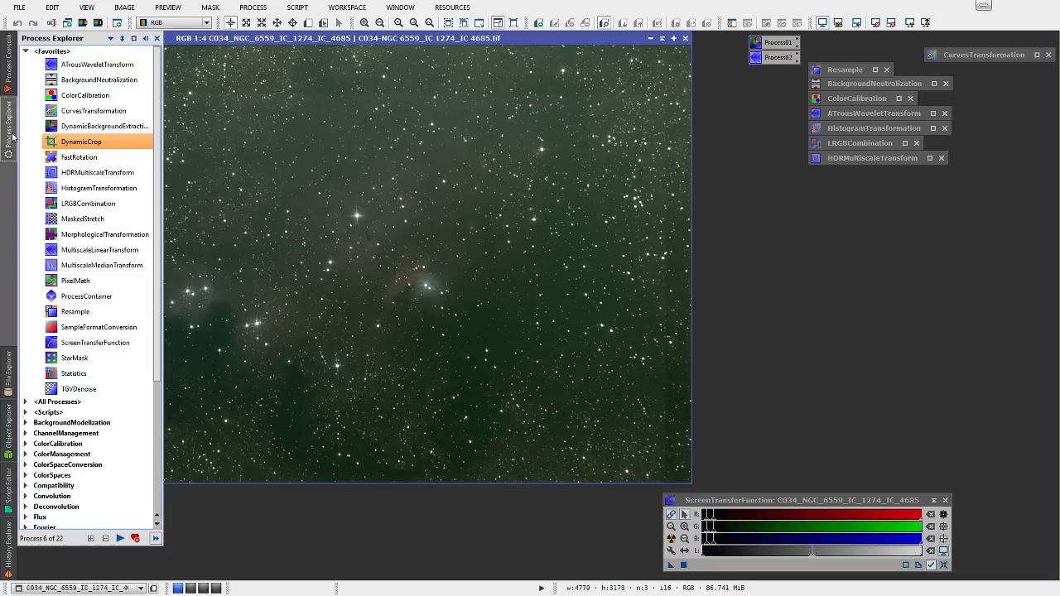
pyautogui.doubleClick(71, 147)
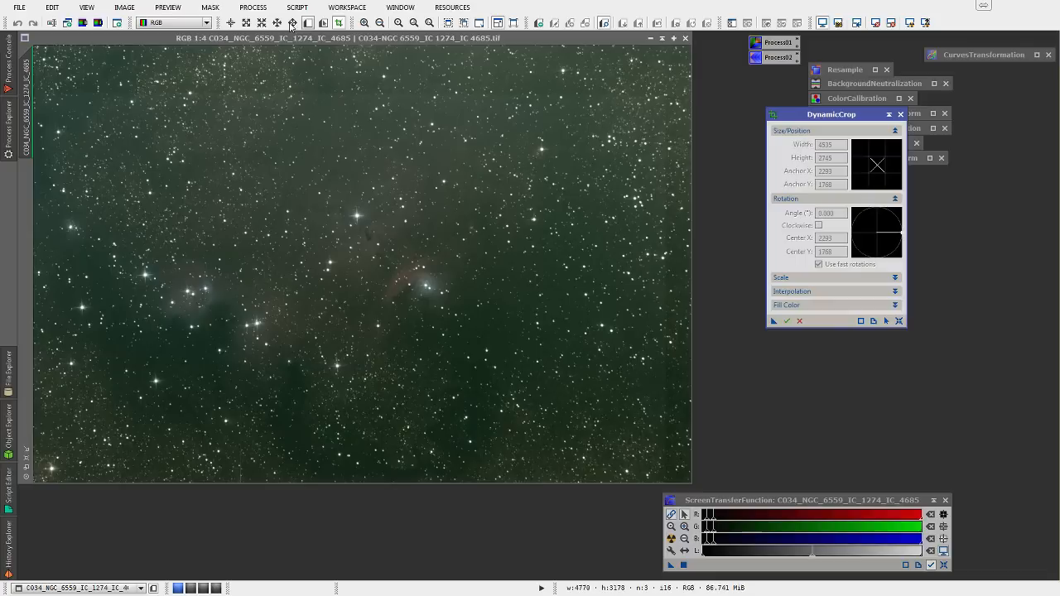
pyautogui.click(339, 23)
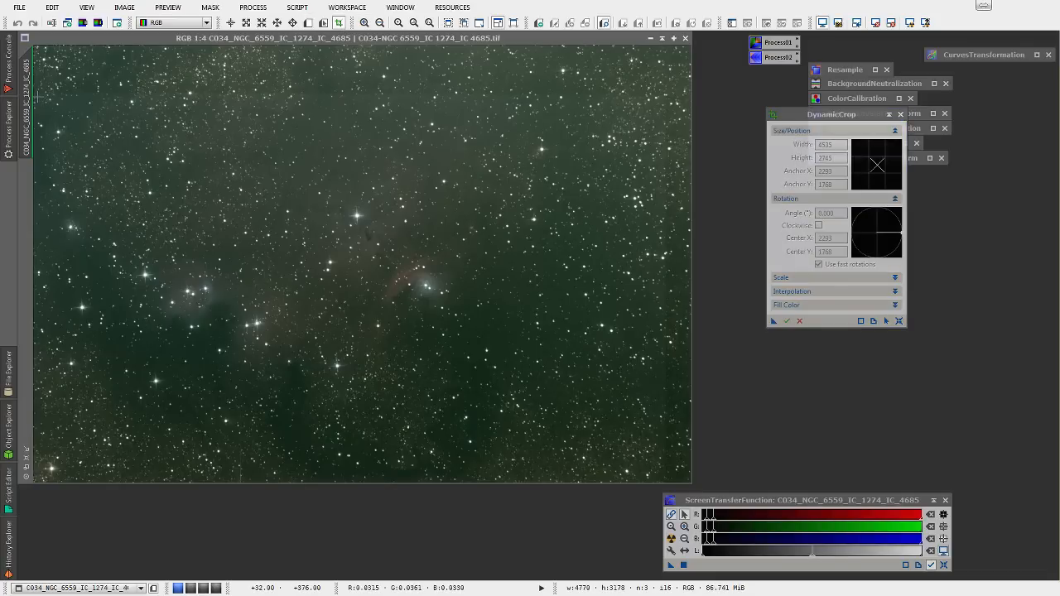
pyautogui.moveTo(37, 97); pyautogui.dragTo(663, 479)
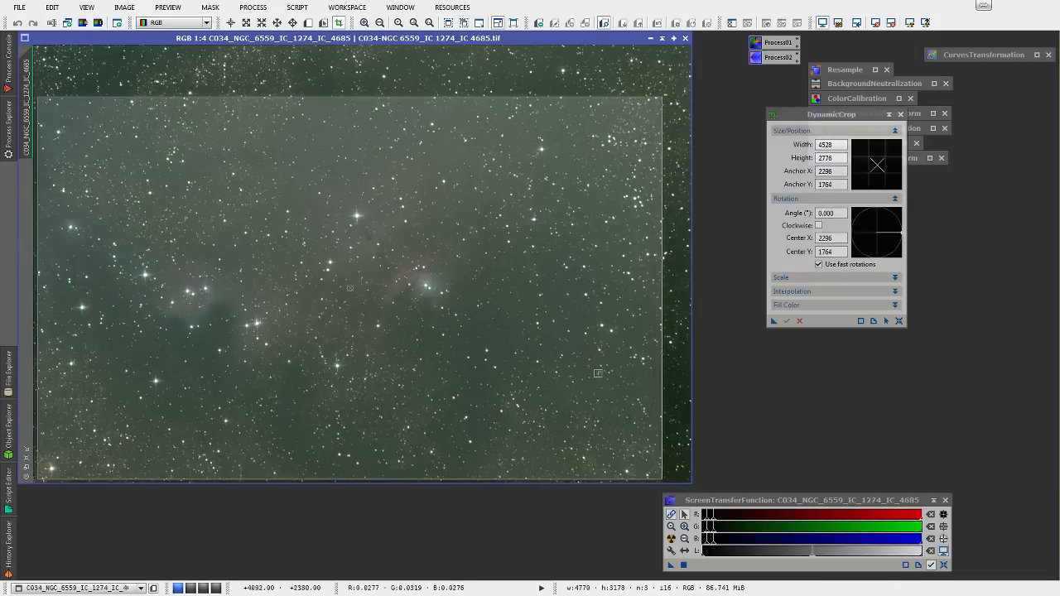
pyautogui.click(788, 322)
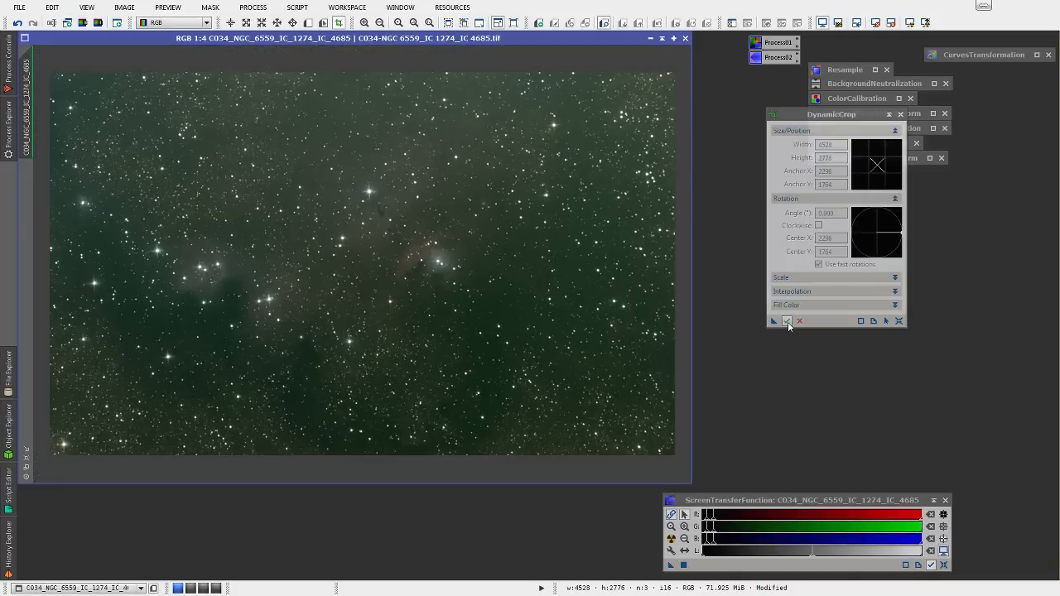
# - Fit the image window to the cropped picture, reposition it in the workspace and close DynamicCrop
pyautogui.click(11, 472)
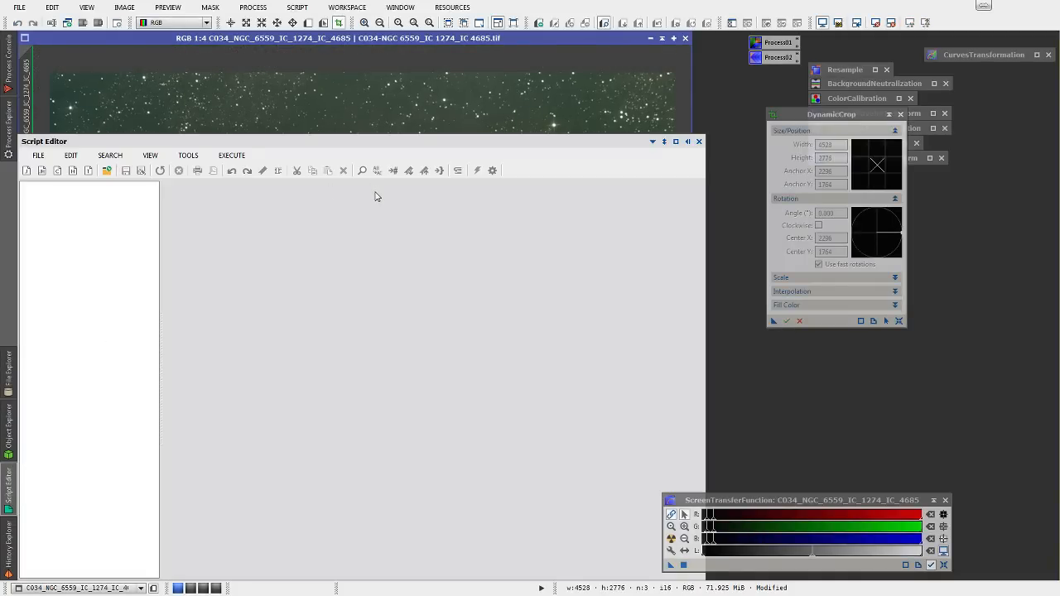
pyautogui.click(699, 141)
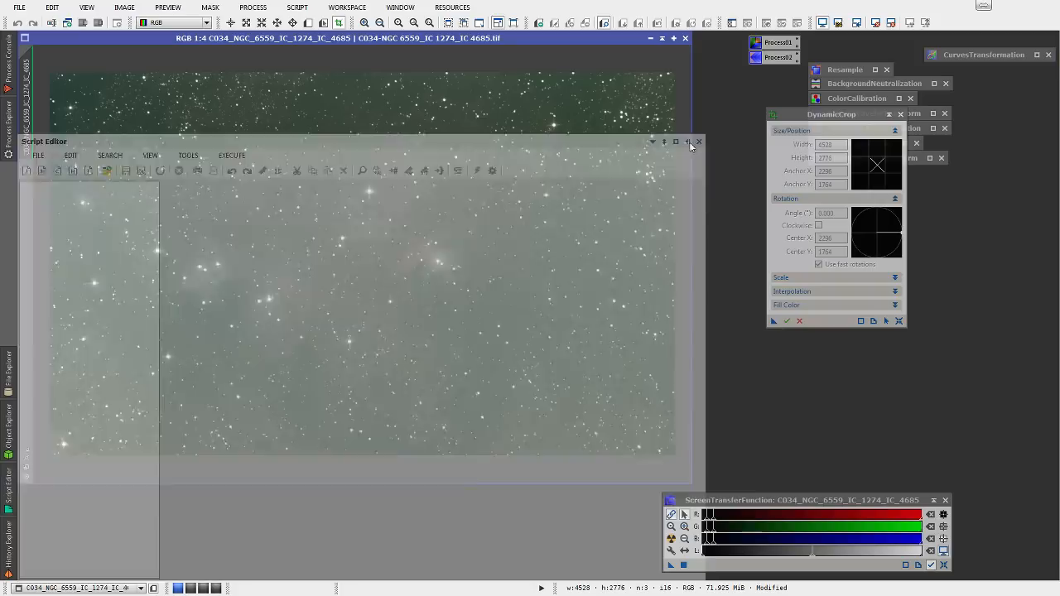
pyautogui.click(27, 469)
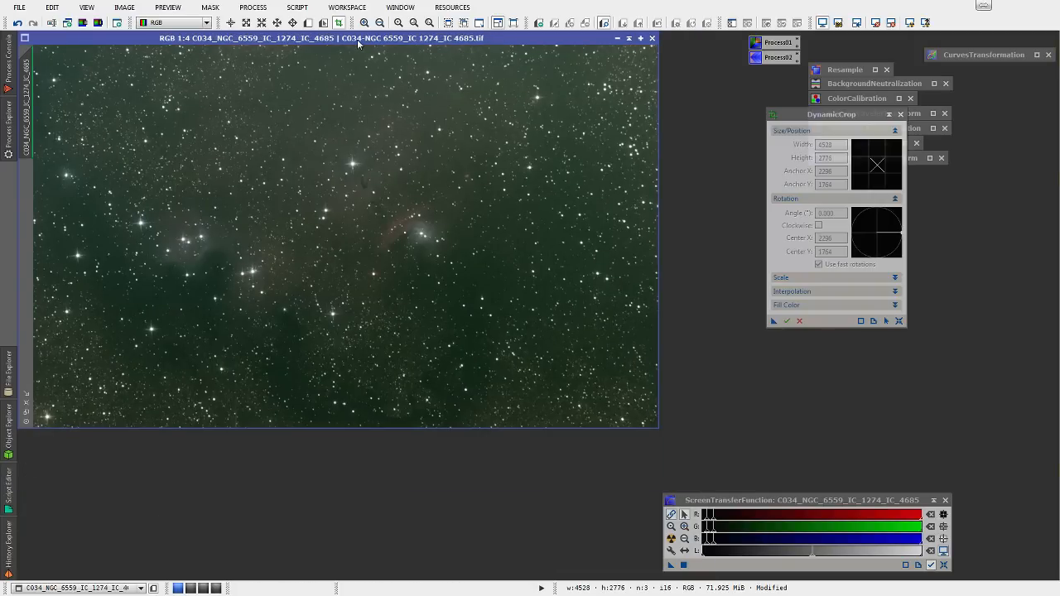
pyautogui.moveTo(358, 43); pyautogui.dragTo(380, 62)
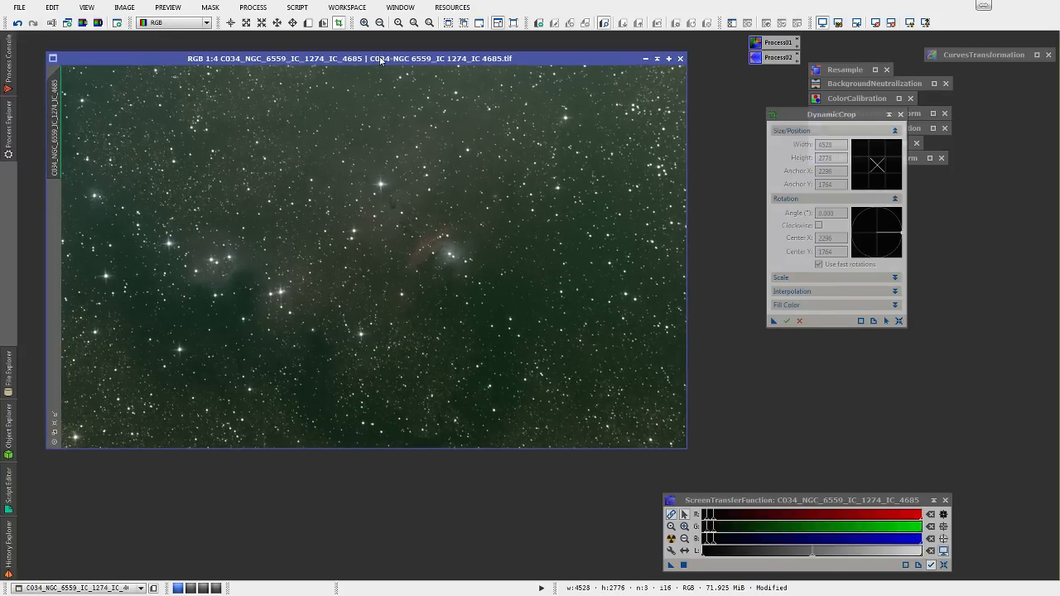
pyautogui.click(900, 114)
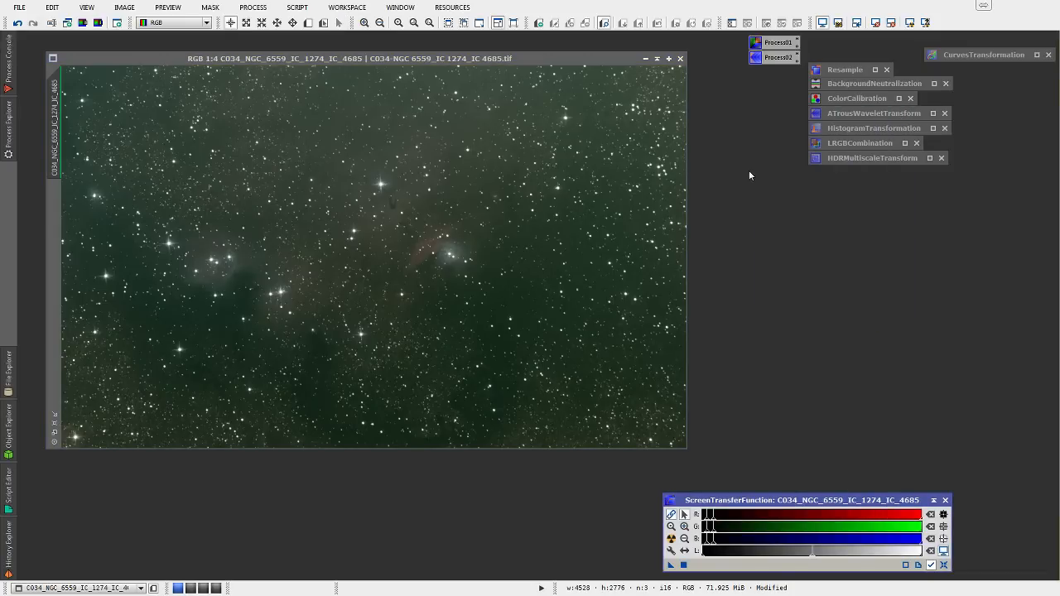
# - Resample the image to 50% of its size with the aspect ratio preserved, and refit the view to its window
pyautogui.doubleClick(842, 70)
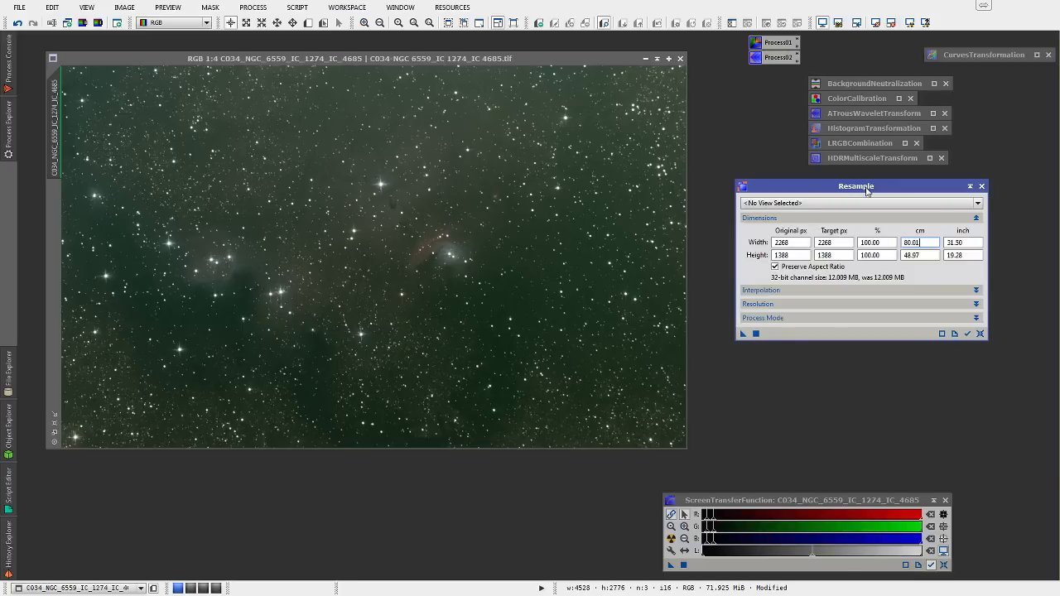
pyautogui.doubleClick(863, 242)
pyautogui.write('6')
pyautogui.write('0')
pyautogui.press('Return')
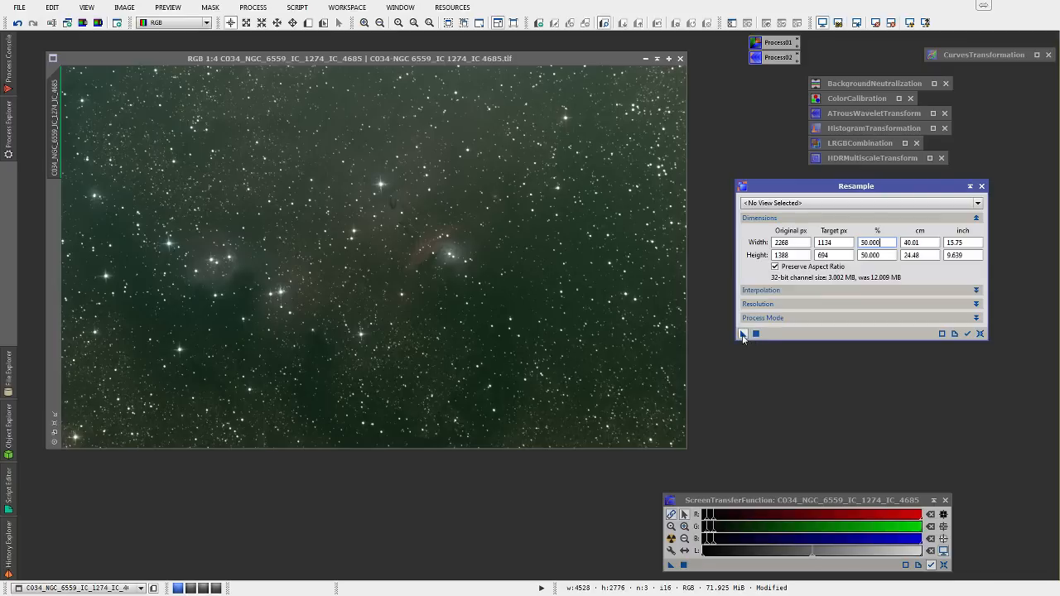
pyautogui.moveTo(743, 335); pyautogui.dragTo(483, 257)
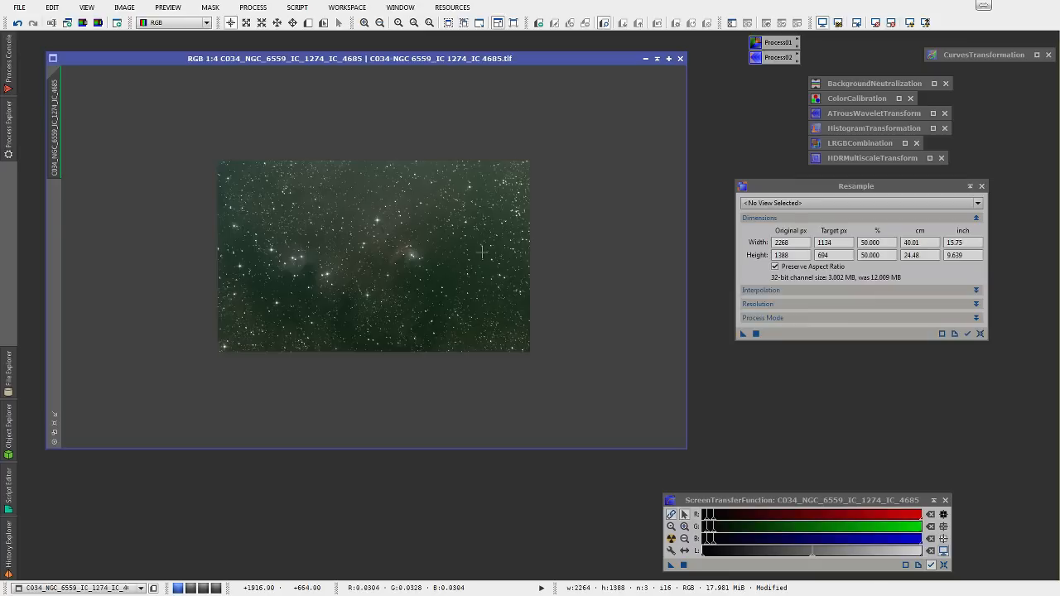
pyautogui.click(54, 431)
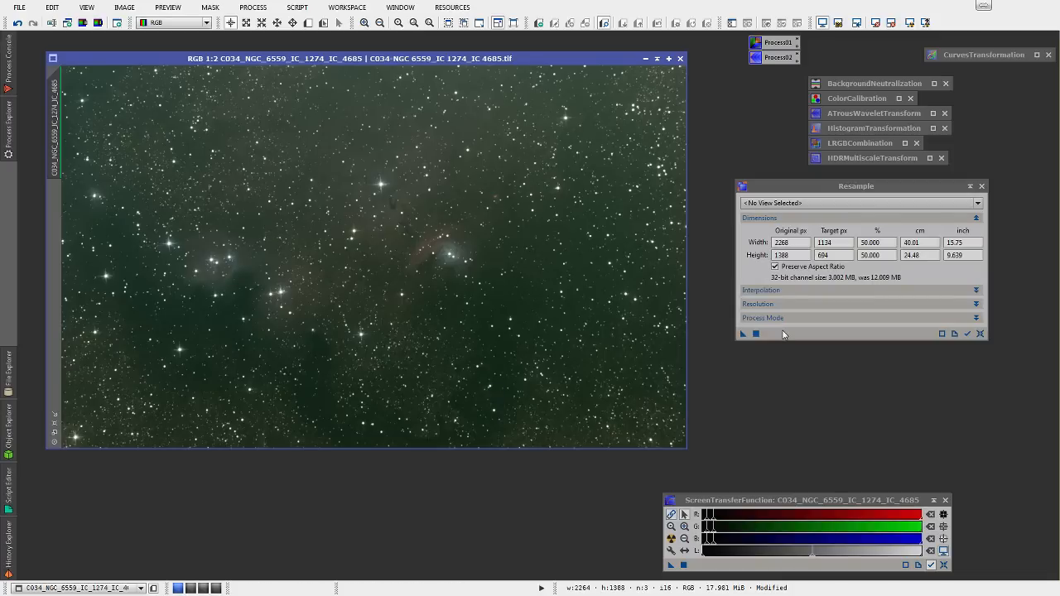
pyautogui.click(970, 190)
pyautogui.click(979, 171)
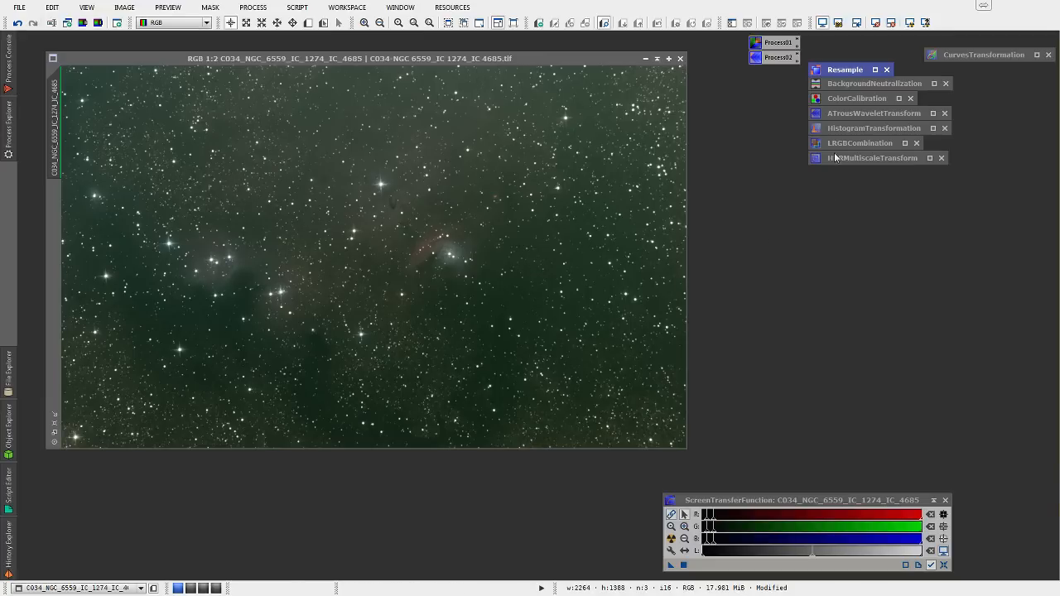
# - Open BackgroundNeutralization and create a small preview over the dark background just below and right of the bright blue nebula
pyautogui.doubleClick(867, 84)
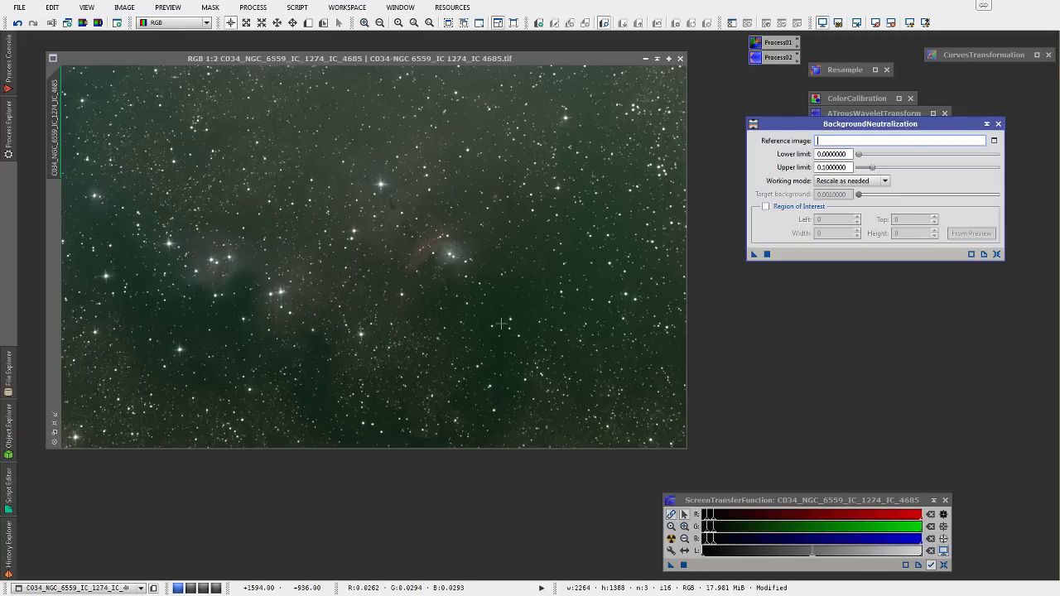
pyautogui.click(308, 23)
pyautogui.click(307, 24)
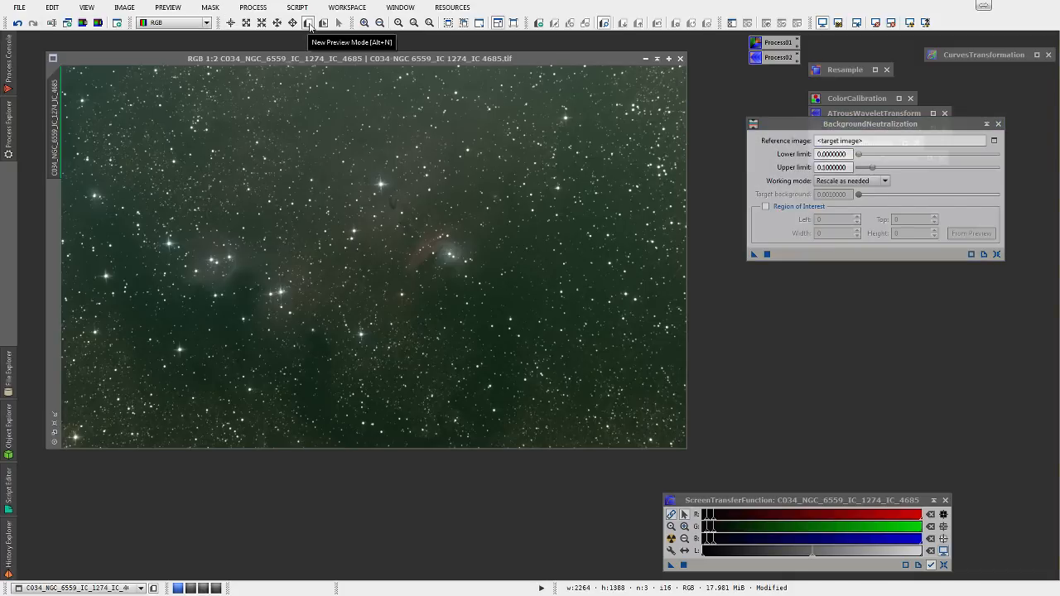
pyautogui.moveTo(495, 278); pyautogui.dragTo(513, 308)
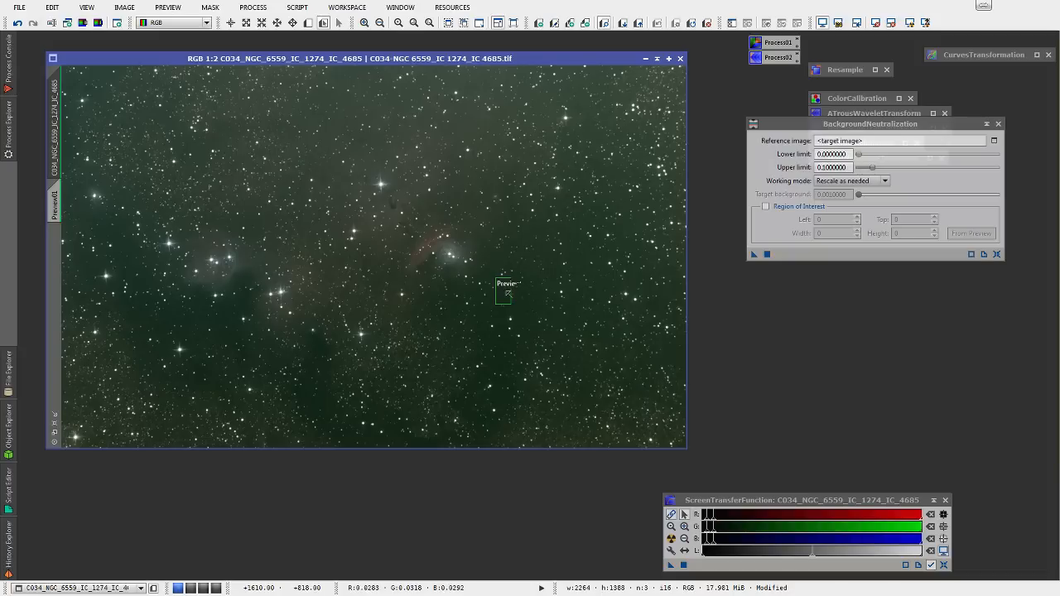
# - Neutralize the image background with Preview01 as the reference image and renew the screen auto stretch
pyautogui.click(994, 141)
pyautogui.click(512, 278)
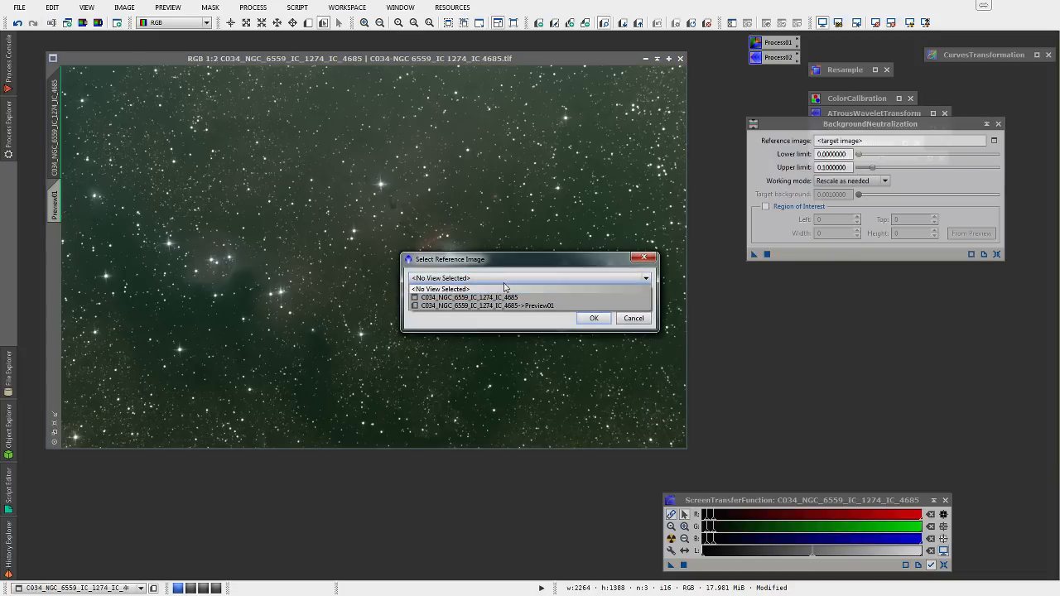
pyautogui.click(507, 306)
pyautogui.click(585, 321)
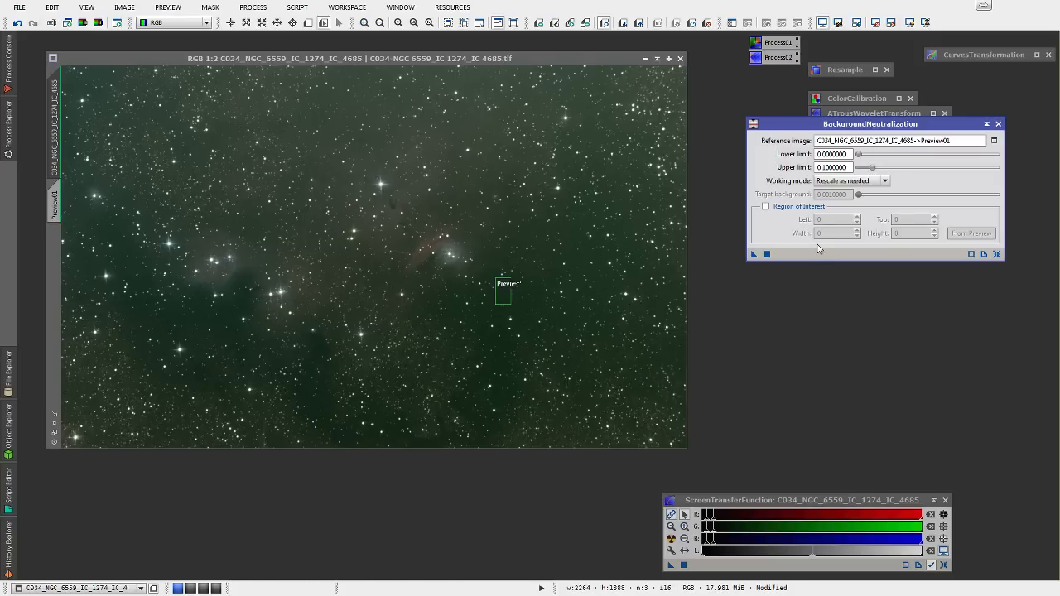
pyautogui.moveTo(753, 254); pyautogui.dragTo(542, 233)
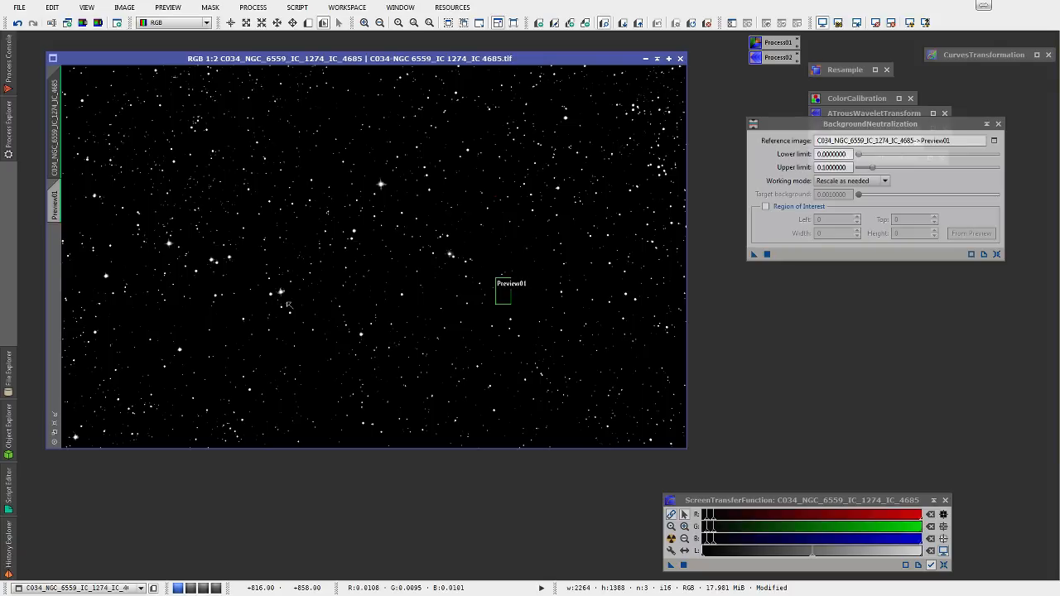
pyautogui.click(671, 539)
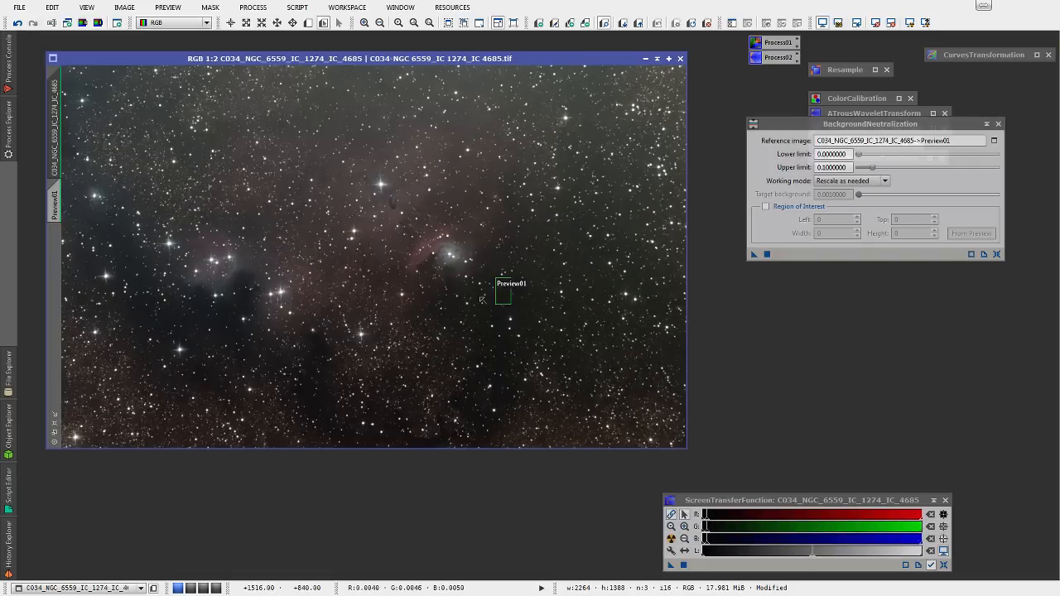
# - Compare the image before and after background neutralization by undoing and redoing it with a fresh auto stretch, and minimize BackgroundNeutralization
pyautogui.click(18, 25)
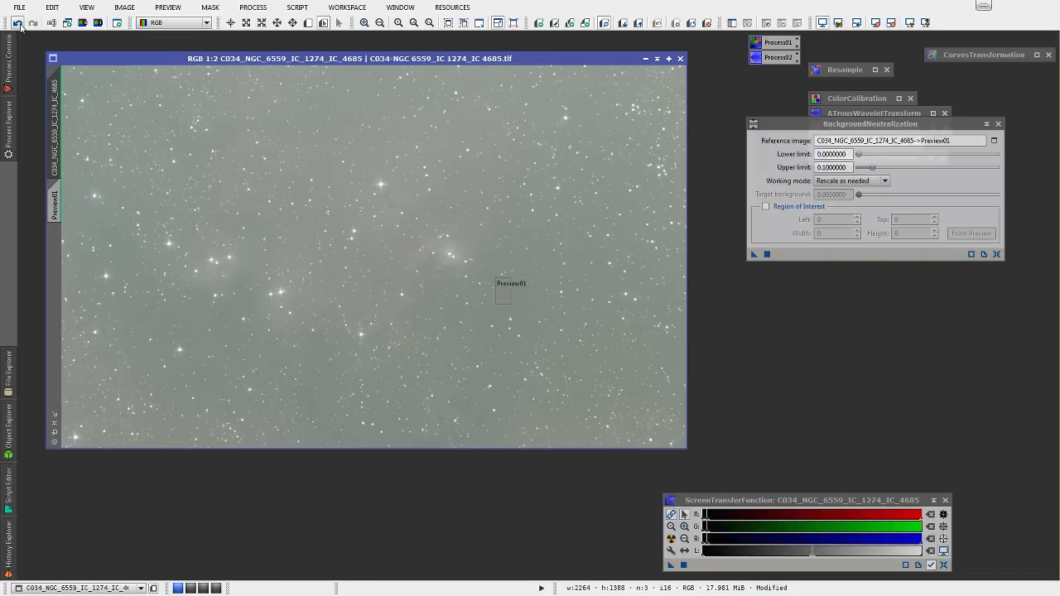
pyautogui.click(671, 539)
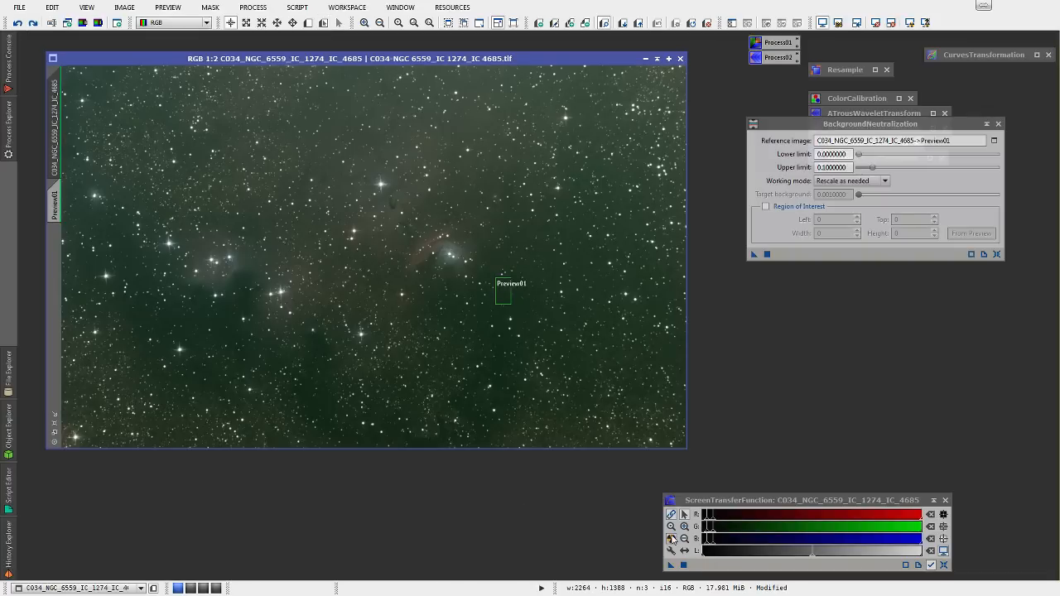
pyautogui.click(33, 22)
pyautogui.click(672, 539)
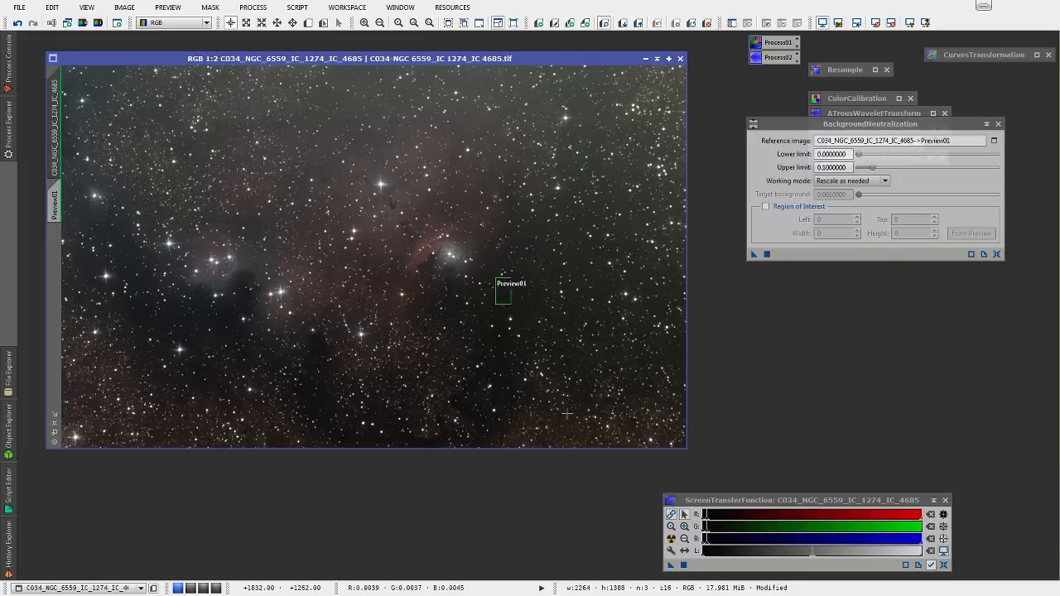
pyautogui.click(986, 123)
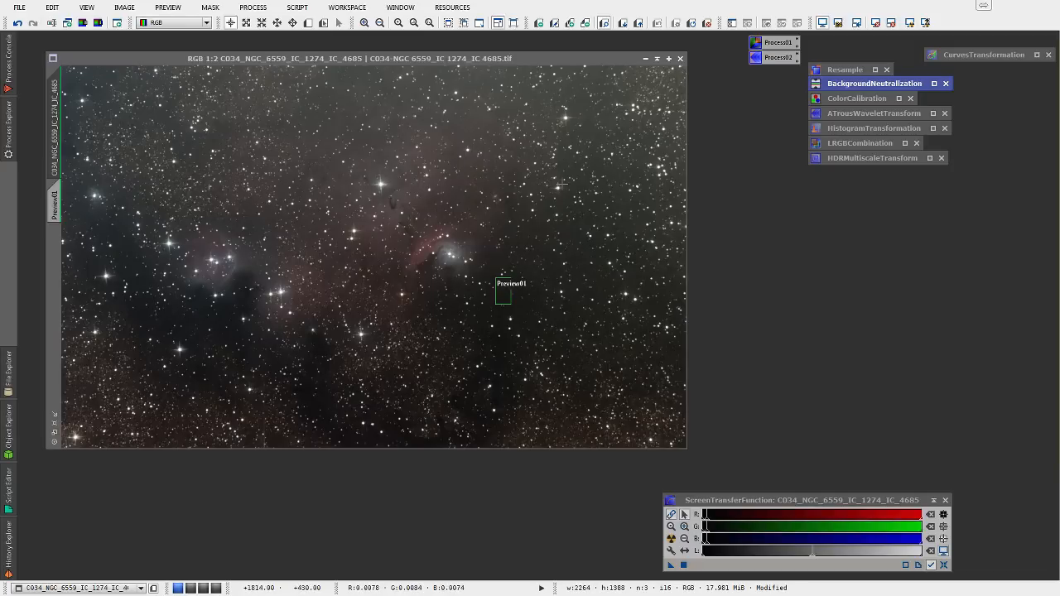
# - Open ColorCalibration and set Preview01 as its background reference image
pyautogui.doubleClick(850, 96)
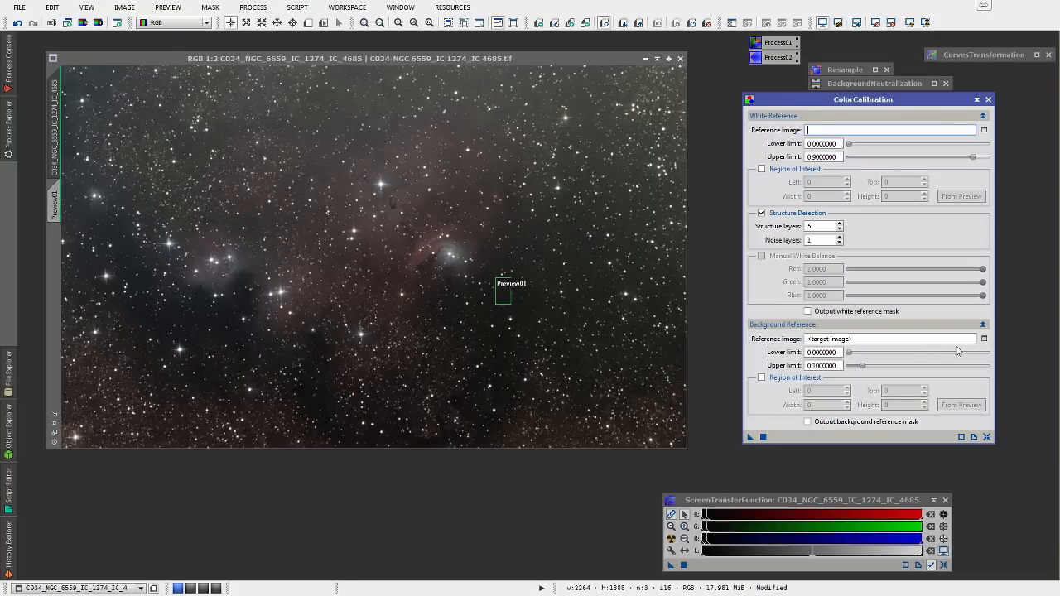
pyautogui.click(984, 338)
pyautogui.click(491, 280)
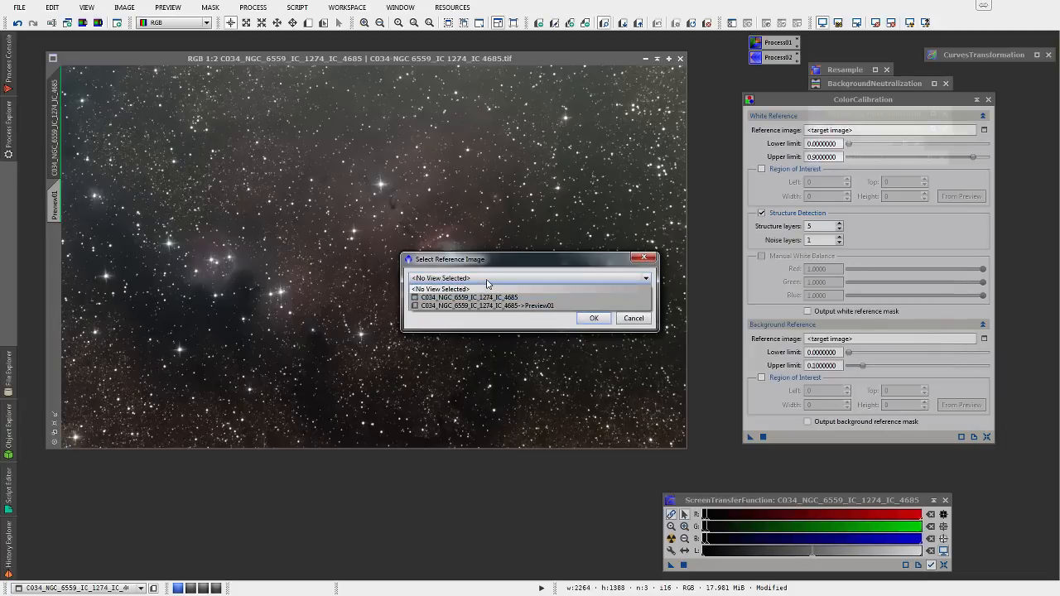
pyautogui.click(509, 306)
pyautogui.click(591, 321)
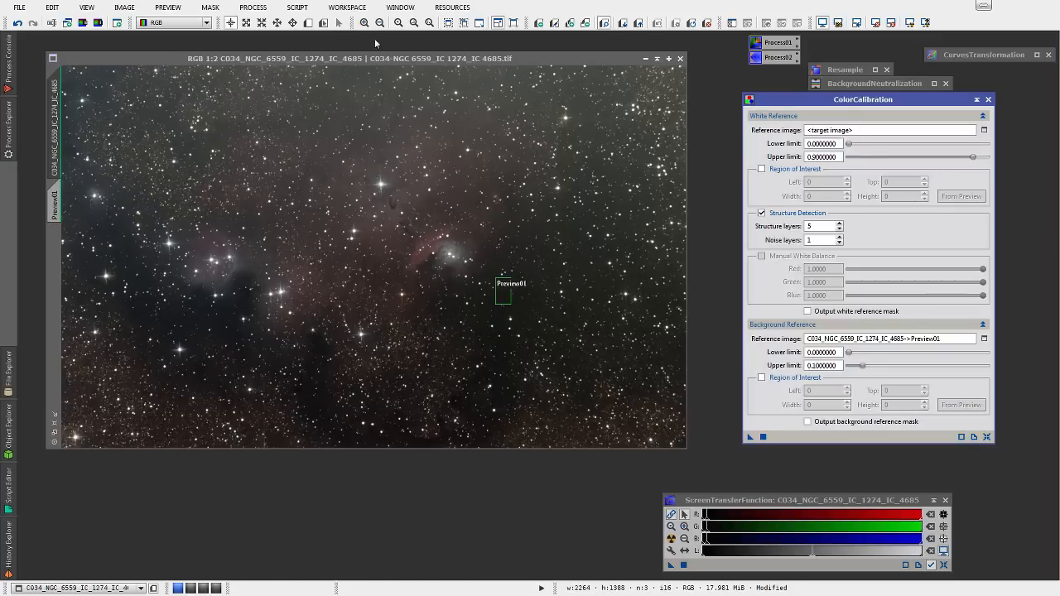
# - Create a small preview over the bright blue nebula and set Preview02 as ColorCalibration's white reference image
pyautogui.click(306, 23)
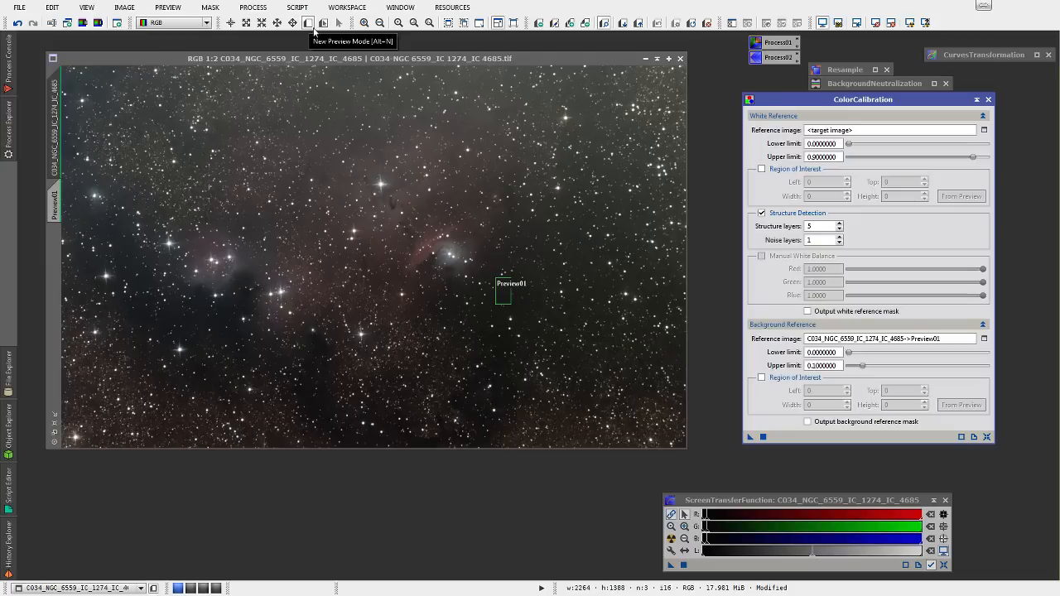
pyautogui.moveTo(443, 247); pyautogui.dragTo(460, 267)
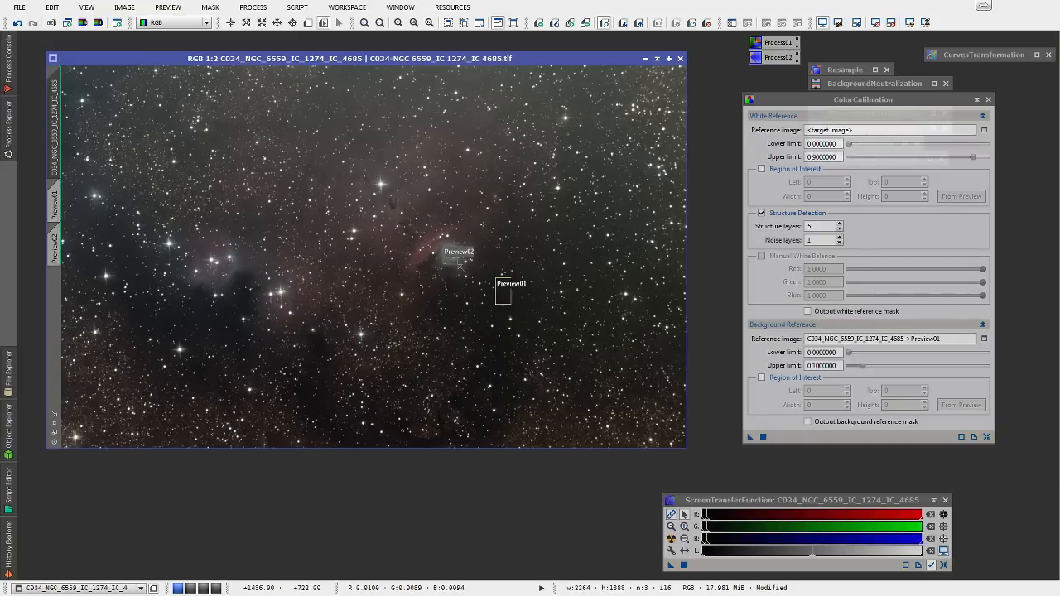
pyautogui.click(984, 130)
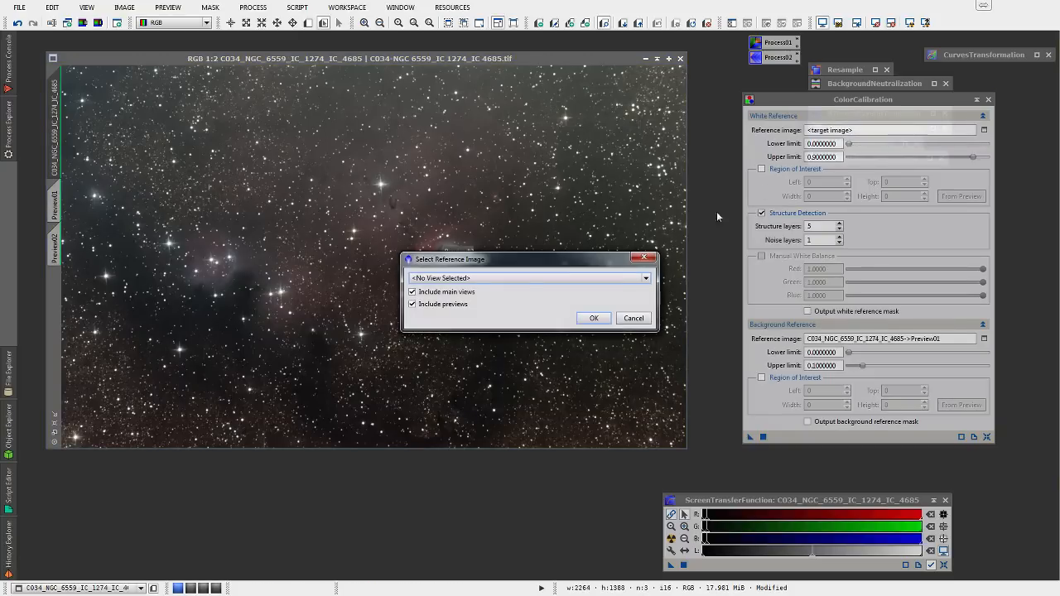
pyautogui.click(530, 279)
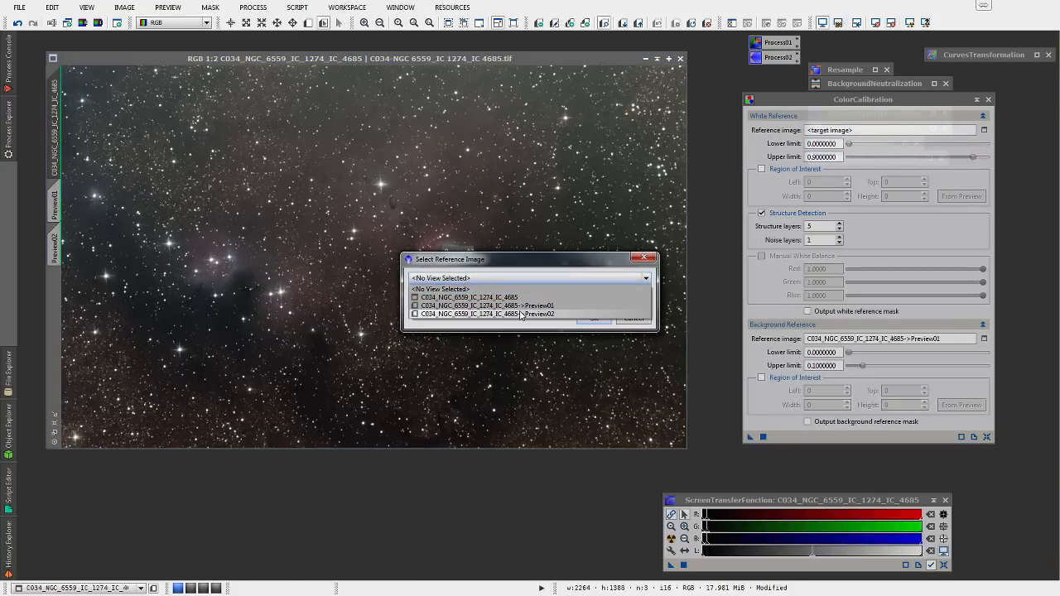
pyautogui.click(520, 314)
pyautogui.click(597, 319)
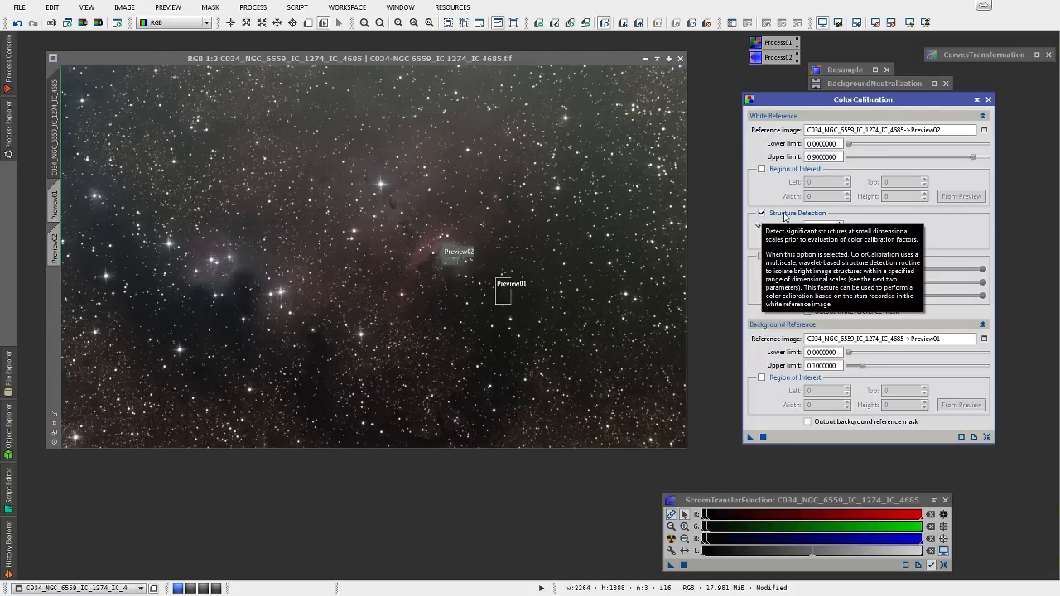
# - Apply ColorCalibration to the image, compare before and after by undoing and redoing it, and minimize the ColorCalibration window
pyautogui.moveTo(750, 436); pyautogui.dragTo(536, 367)
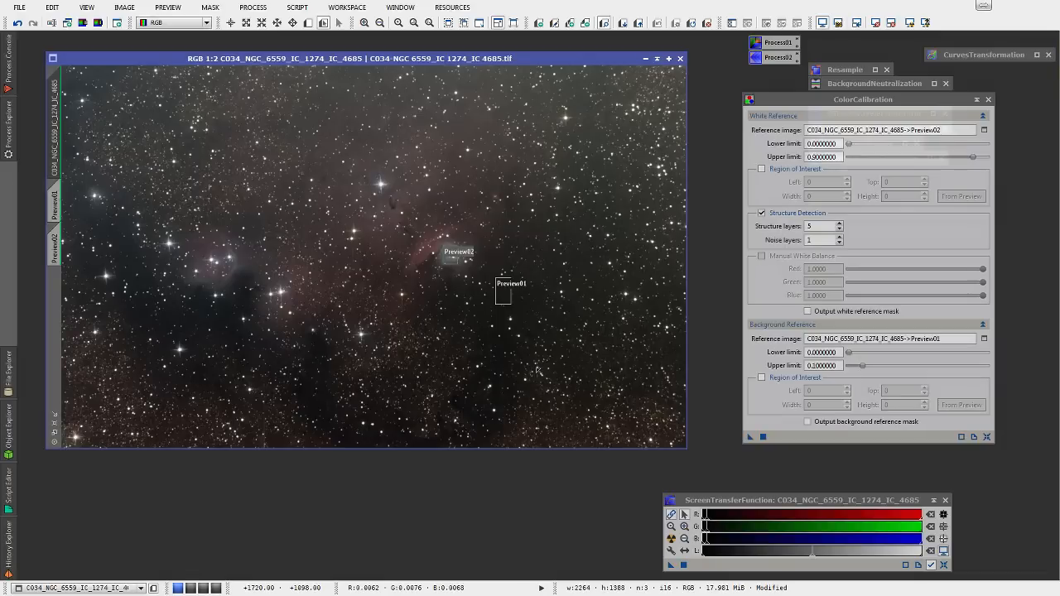
pyautogui.click(18, 23)
pyautogui.click(32, 24)
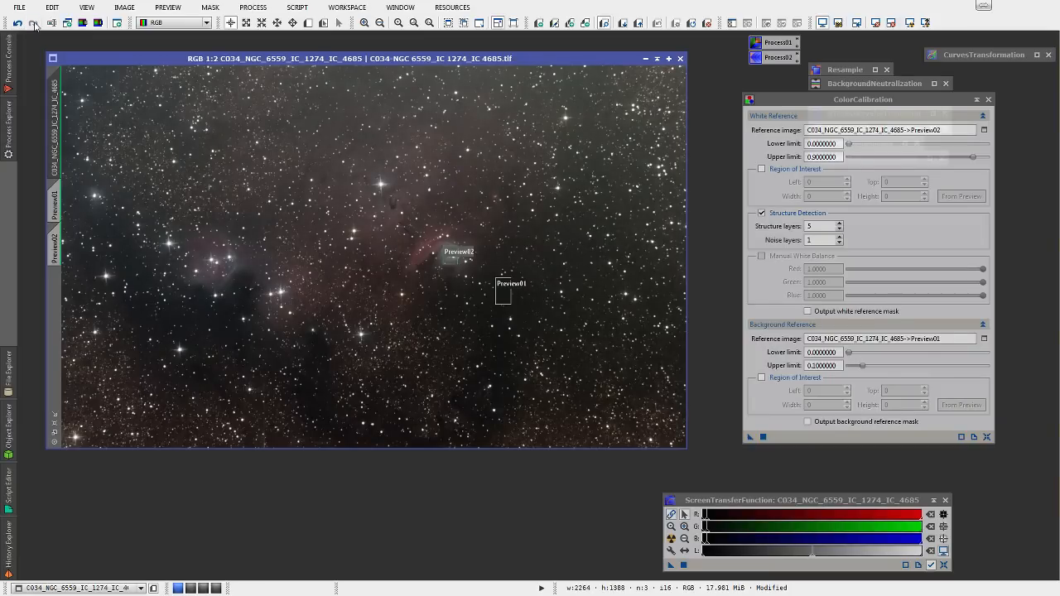
pyautogui.click(976, 100)
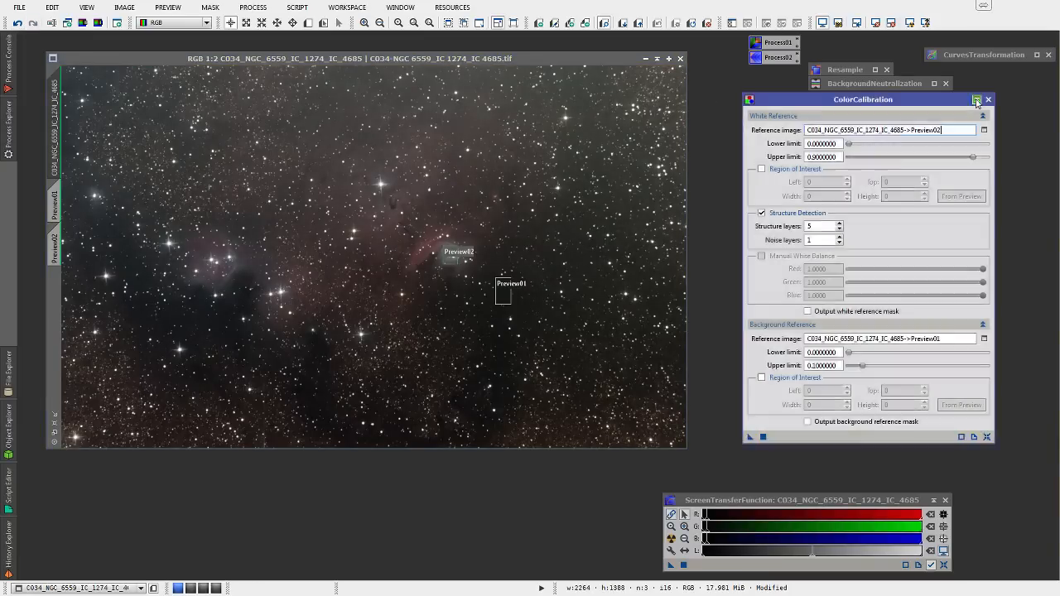
pyautogui.click(977, 100)
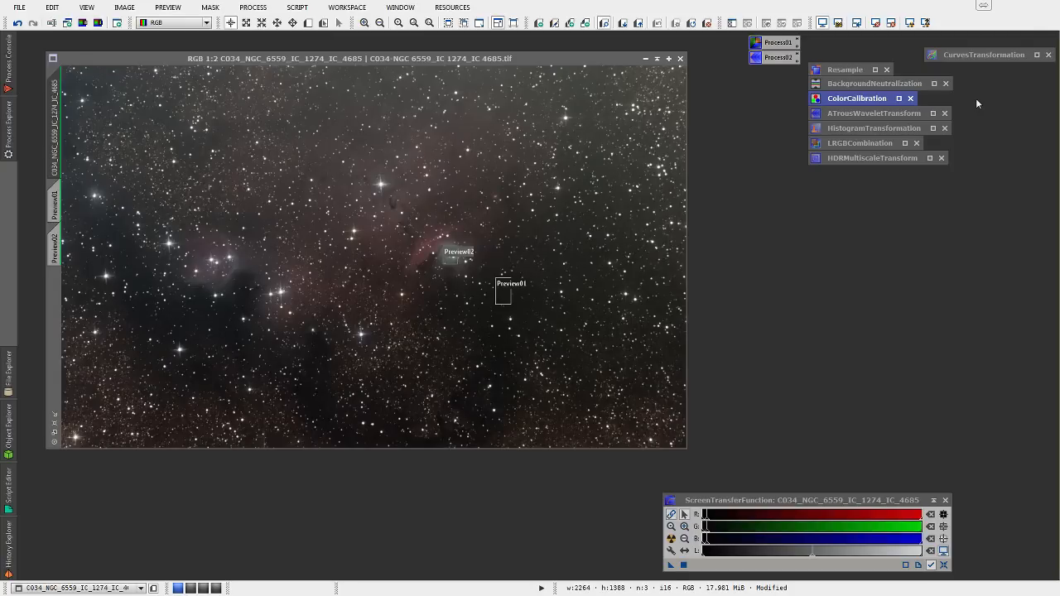
# - Open DynamicBackgroundExtraction, delete all previews from the image and renew the screen auto stretch
pyautogui.click(7, 131)
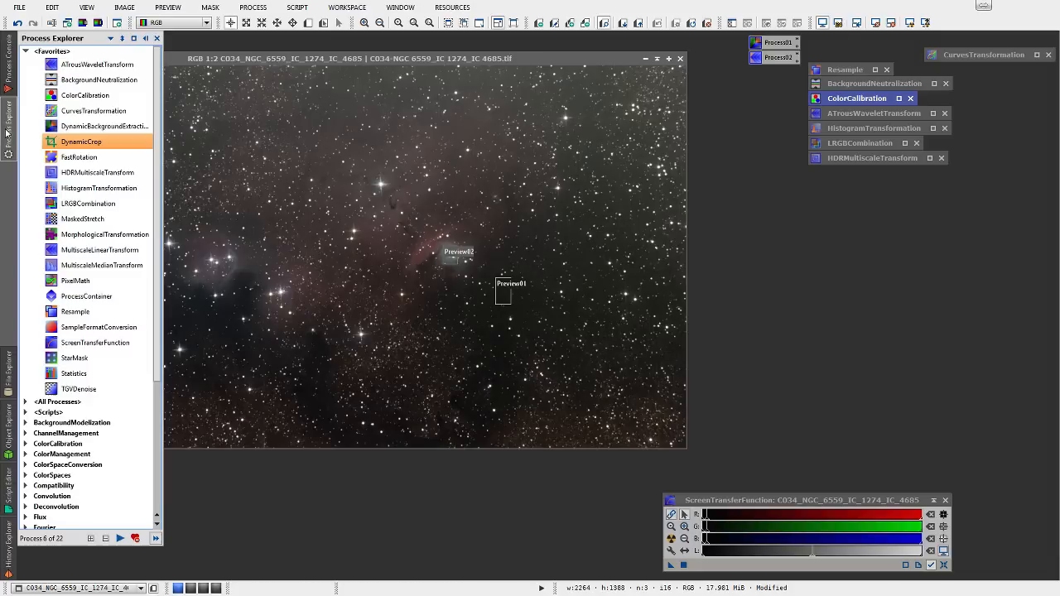
pyautogui.doubleClick(83, 126)
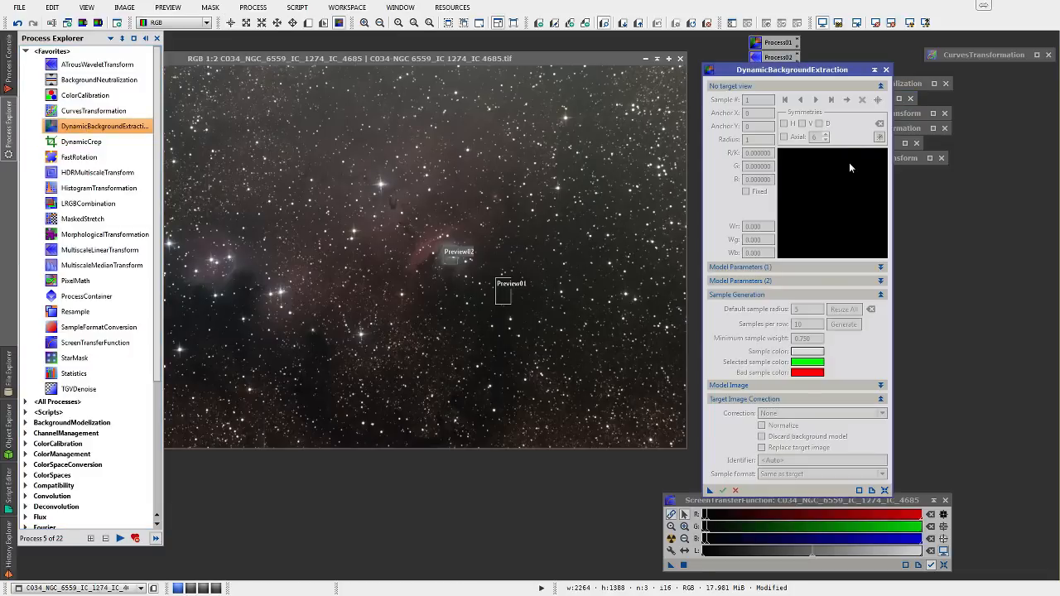
pyautogui.moveTo(830, 73); pyautogui.dragTo(832, 59)
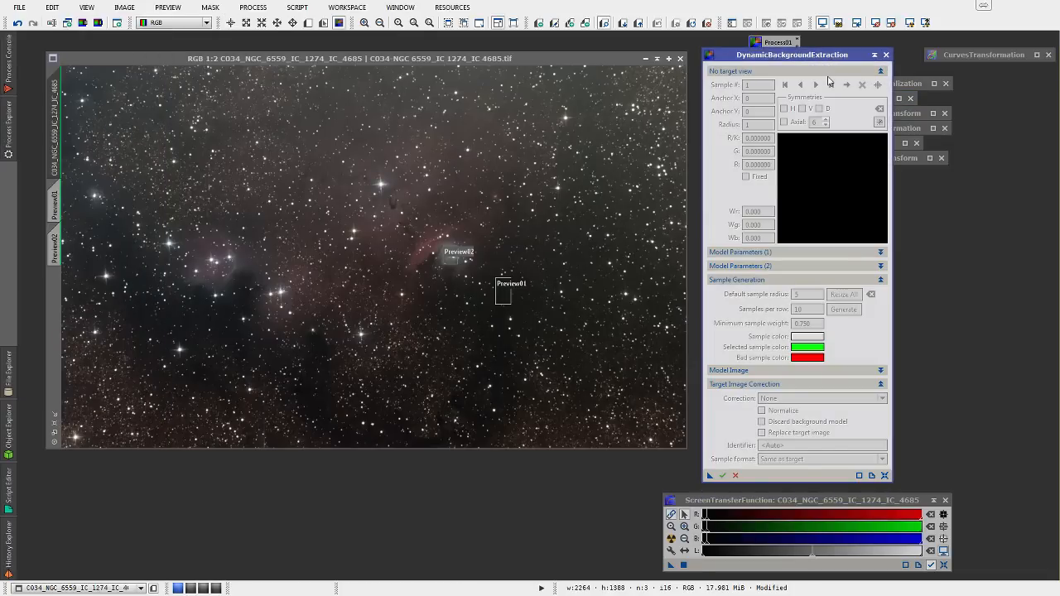
pyautogui.click(168, 8)
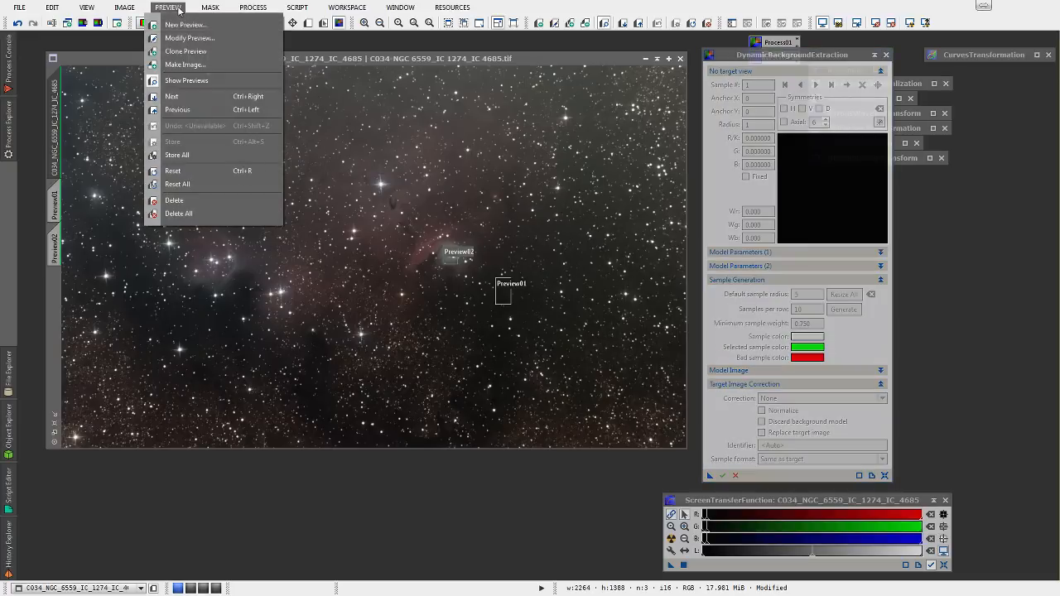
pyautogui.click(189, 214)
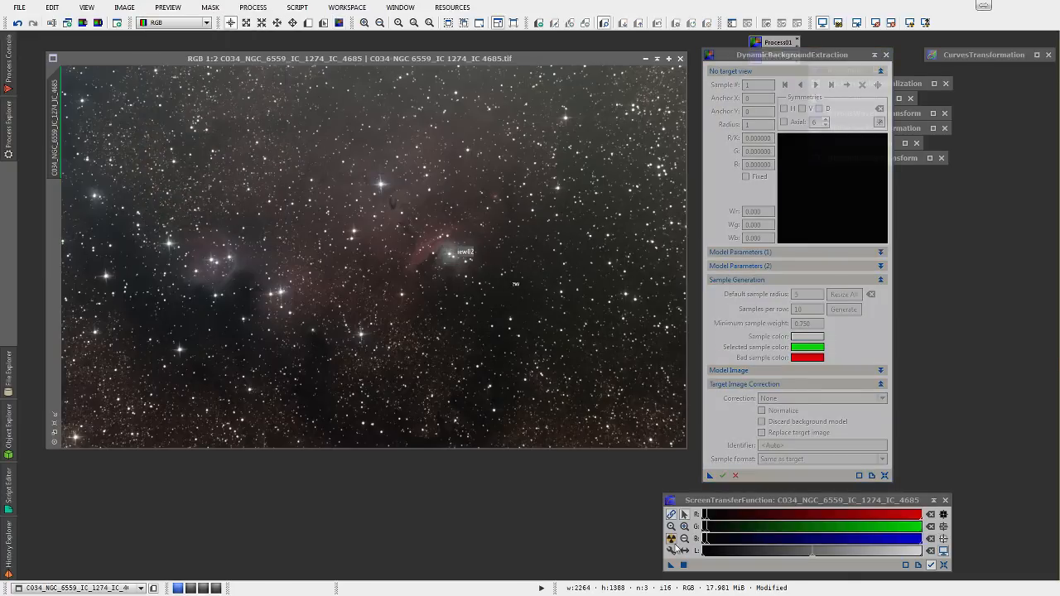
pyautogui.click(671, 540)
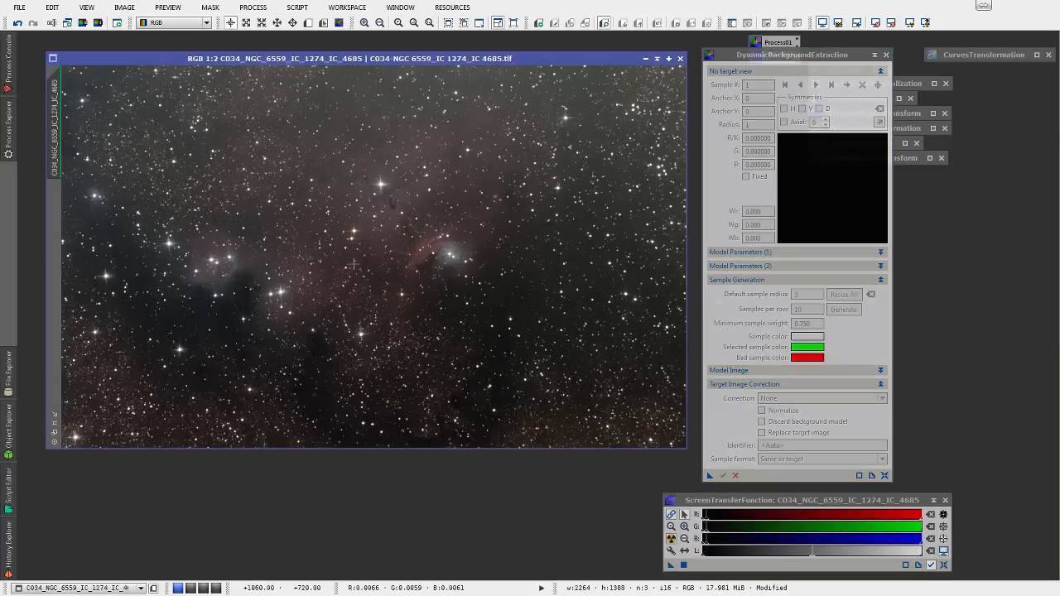
# - Start a DynamicBackgroundExtraction session on the image and place eight background samples down the dark lane below the blue nebula
pyautogui.click(338, 24)
pyautogui.click(325, 231)
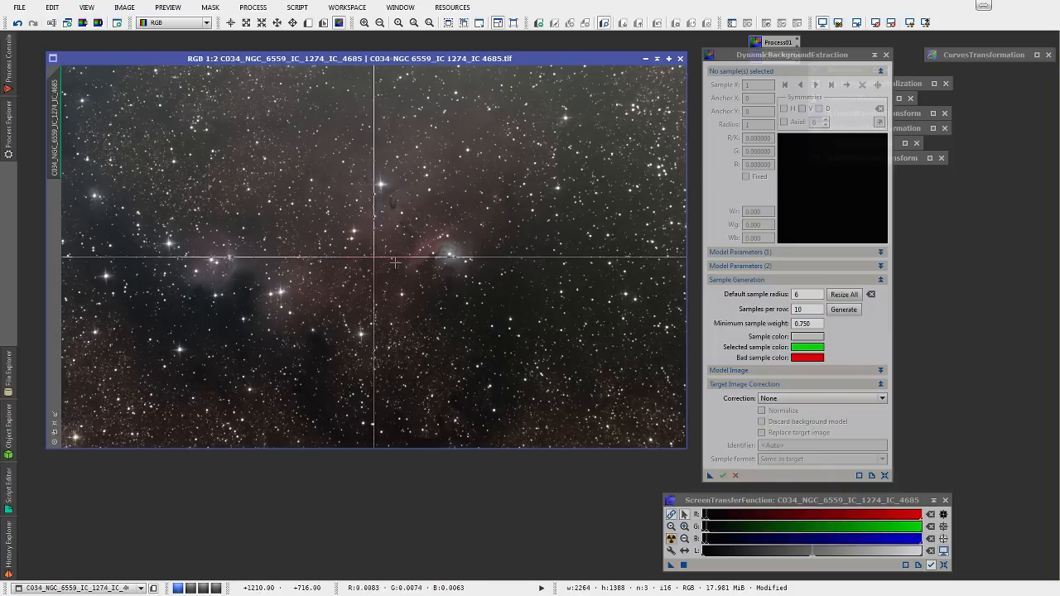
pyautogui.click(506, 293)
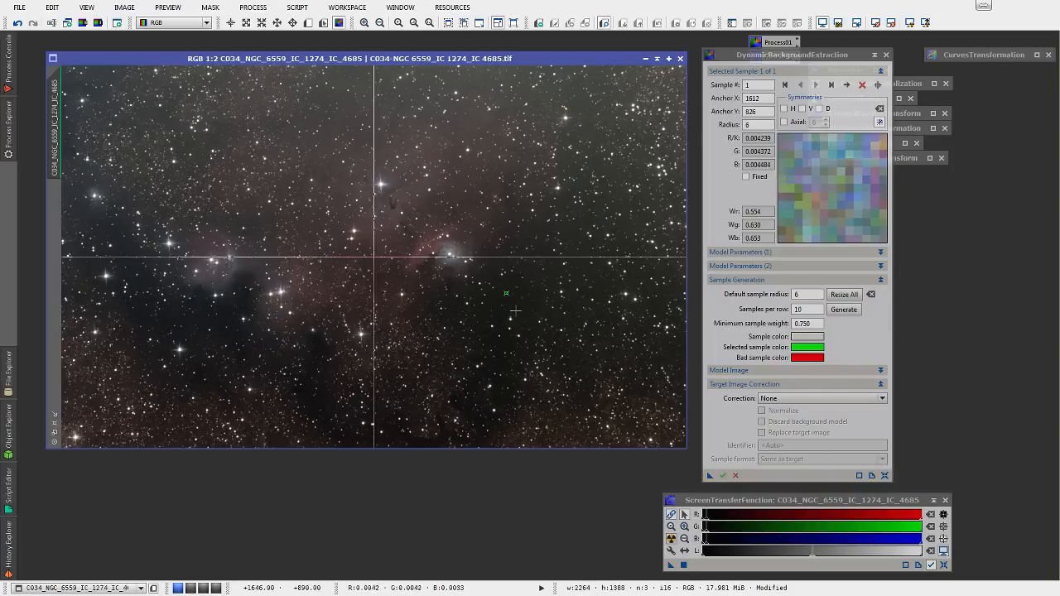
pyautogui.click(513, 305)
pyautogui.click(499, 318)
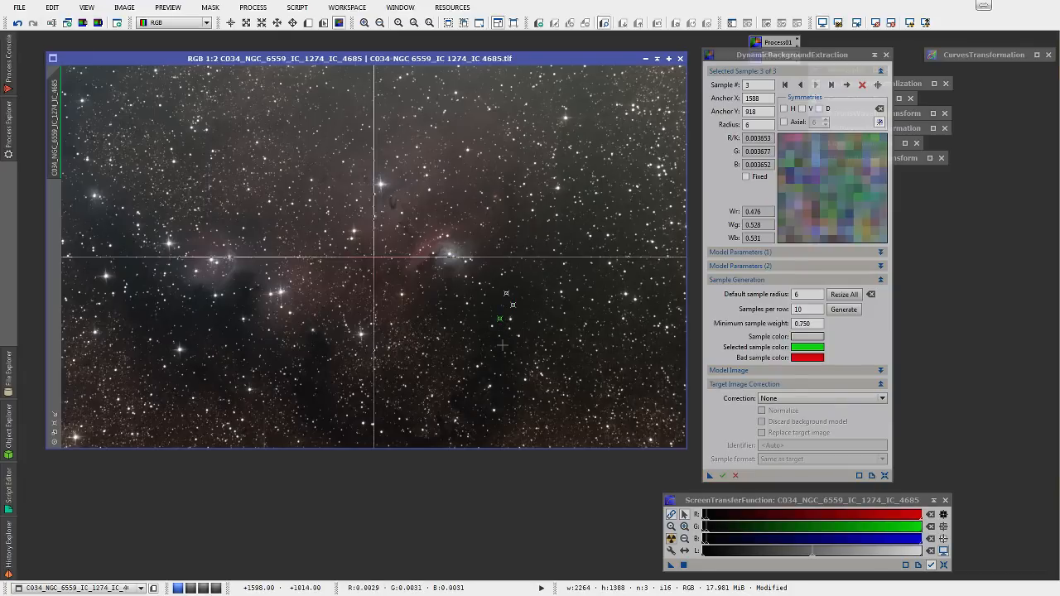
pyautogui.click(500, 344)
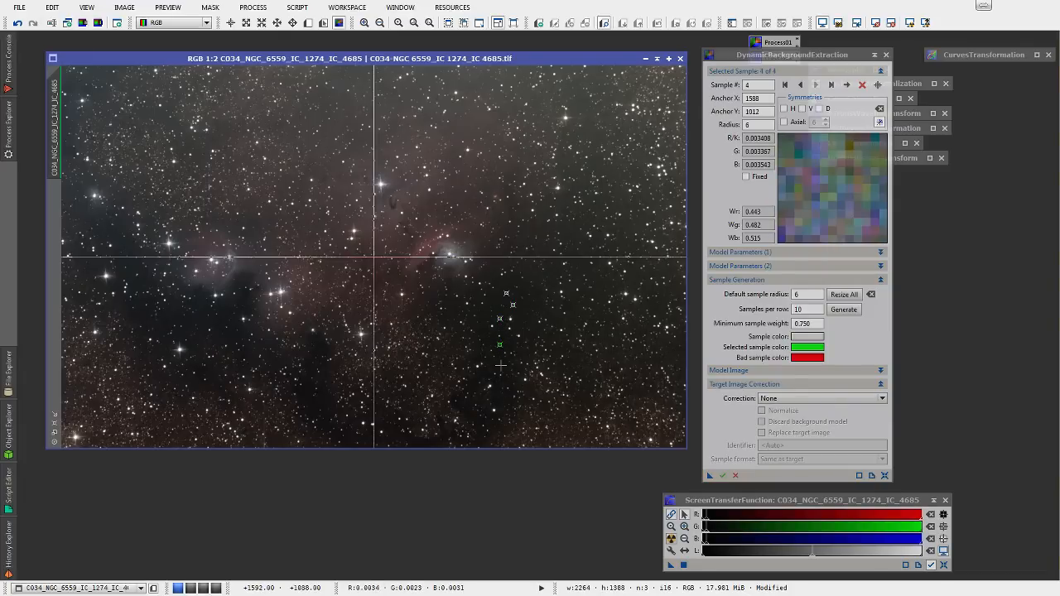
pyautogui.click(500, 365)
pyautogui.click(500, 384)
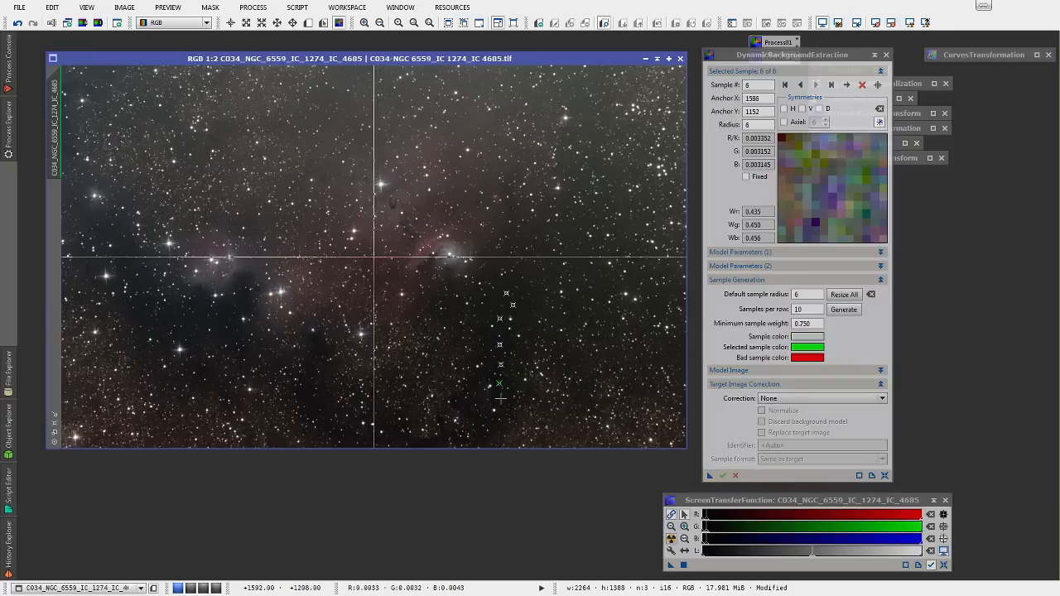
pyautogui.click(496, 397)
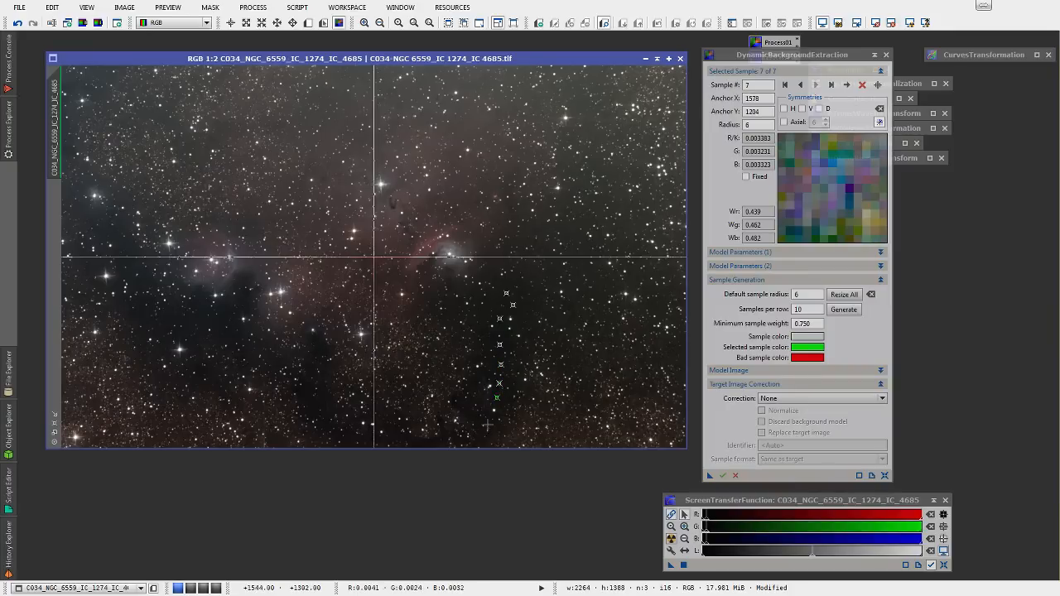
pyautogui.click(489, 426)
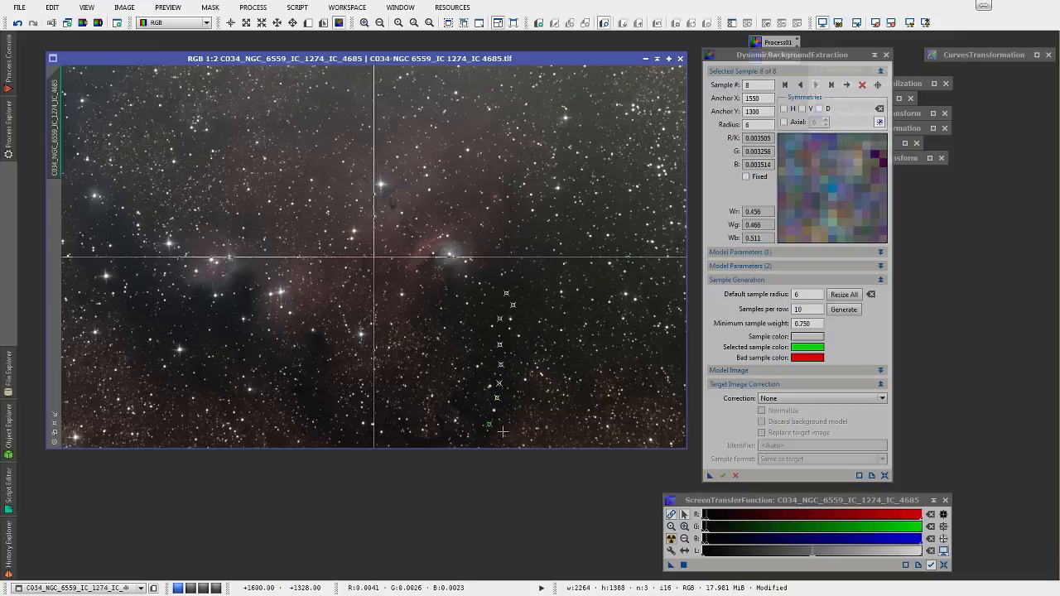
# - Add ten more background samples across the dark areas along the image's lower edge and below the nebulae on the left
pyautogui.click(459, 405)
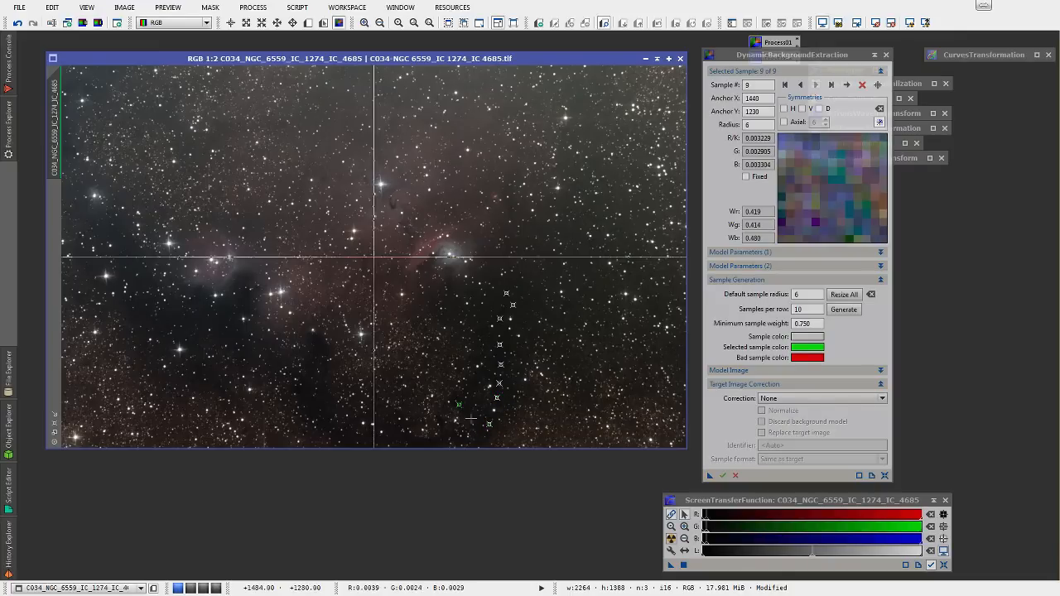
pyautogui.click(429, 441)
pyautogui.click(418, 445)
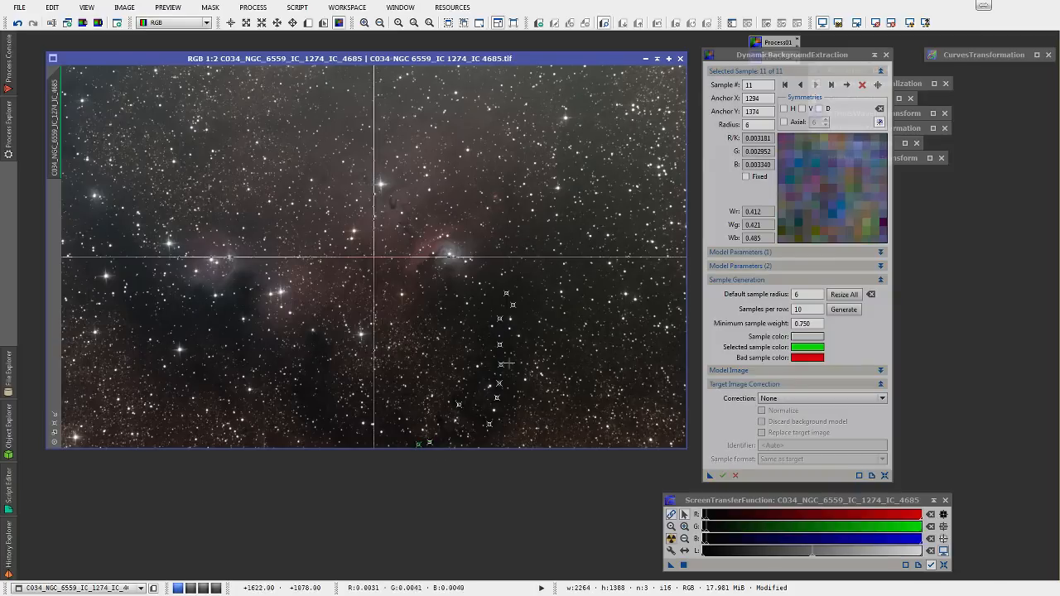
pyautogui.click(323, 411)
pyautogui.click(313, 408)
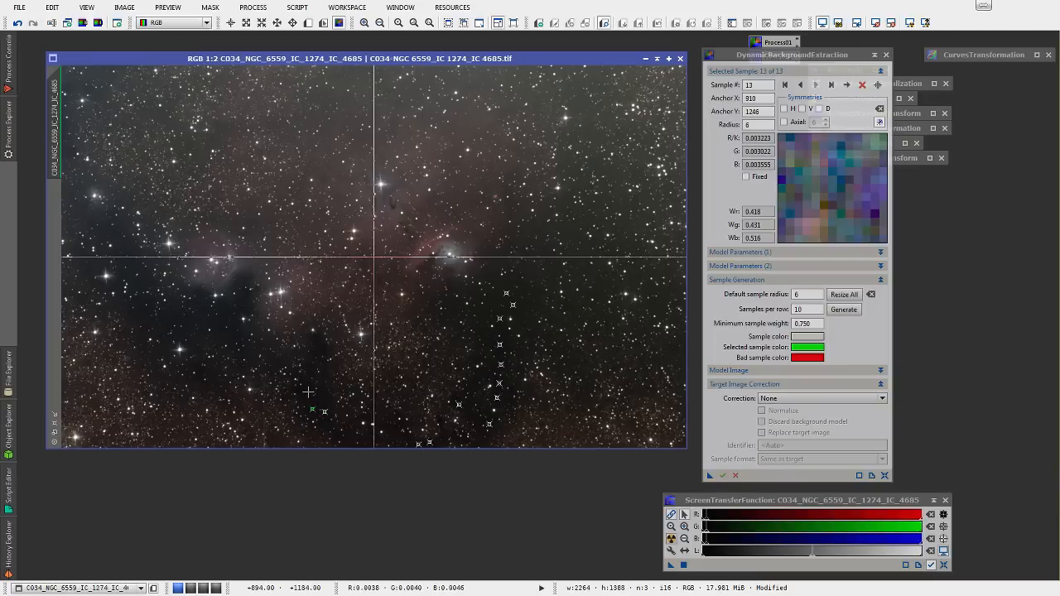
pyautogui.click(308, 392)
pyautogui.click(311, 370)
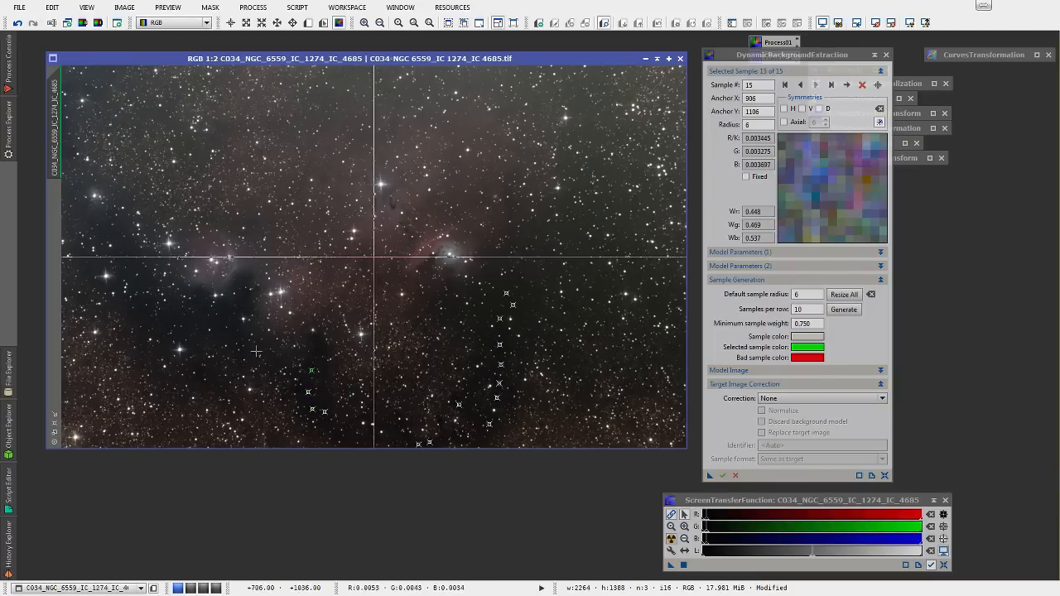
pyautogui.click(223, 336)
pyautogui.click(212, 323)
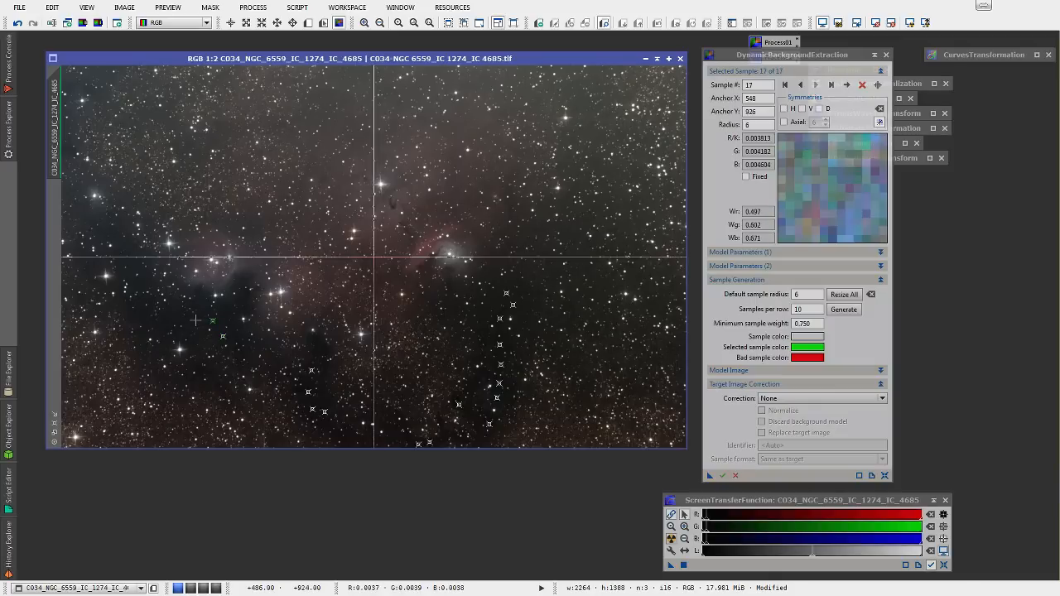
pyautogui.click(196, 320)
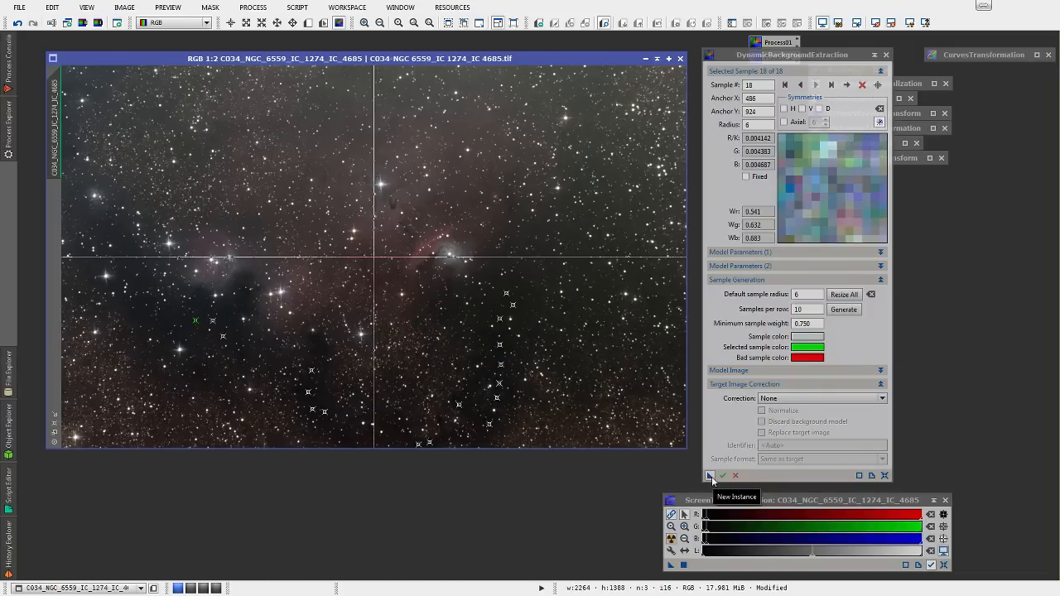
# - Save the sample setup as a process icon on the workspace, cancel the active session and reload the samples from that icon
pyautogui.moveTo(711, 478); pyautogui.dragTo(524, 505)
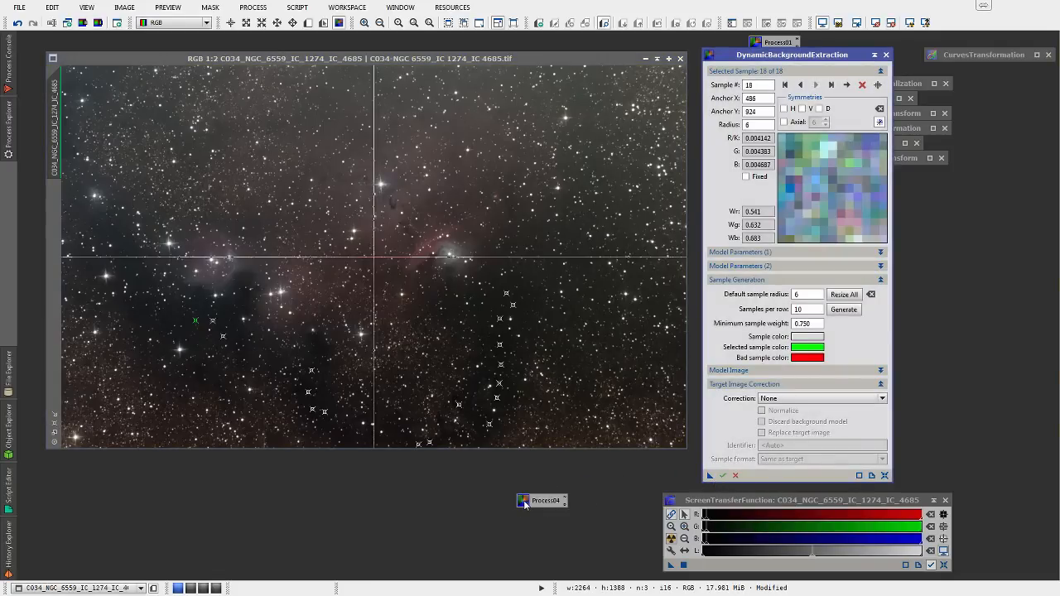
pyautogui.click(885, 55)
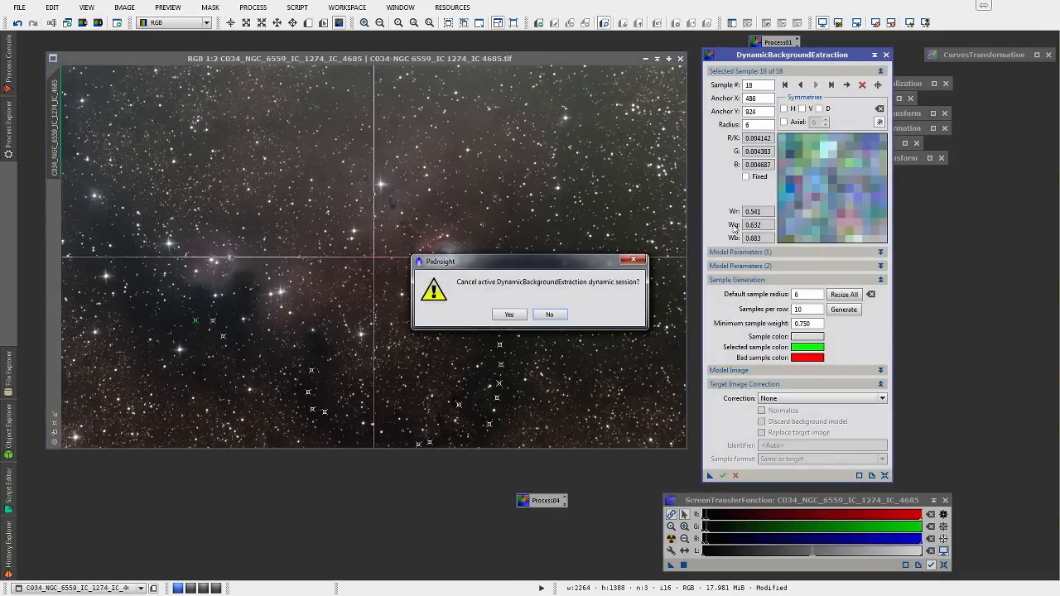
pyautogui.click(507, 315)
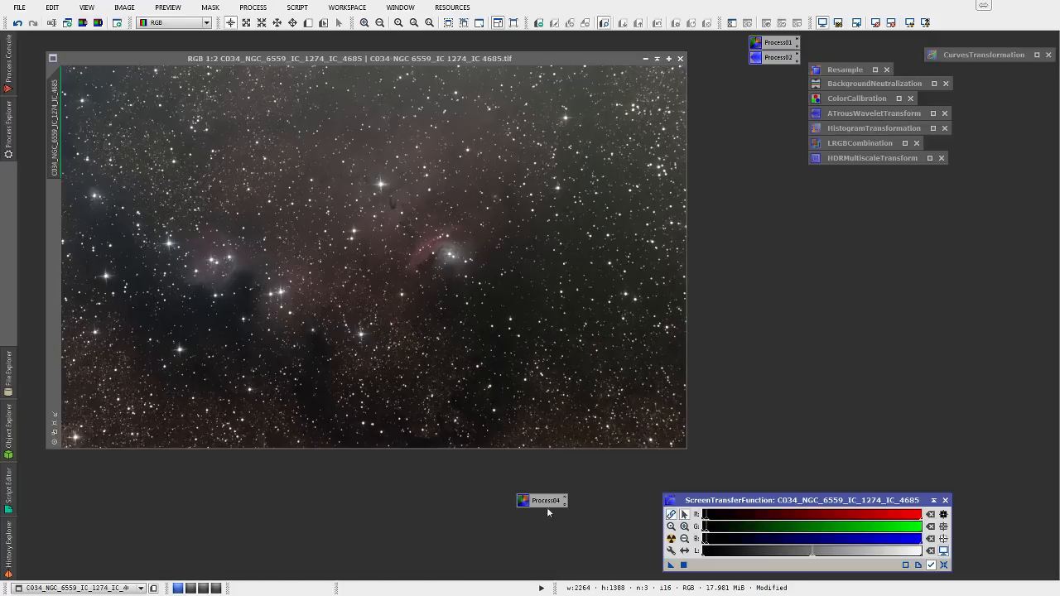
pyautogui.doubleClick(539, 501)
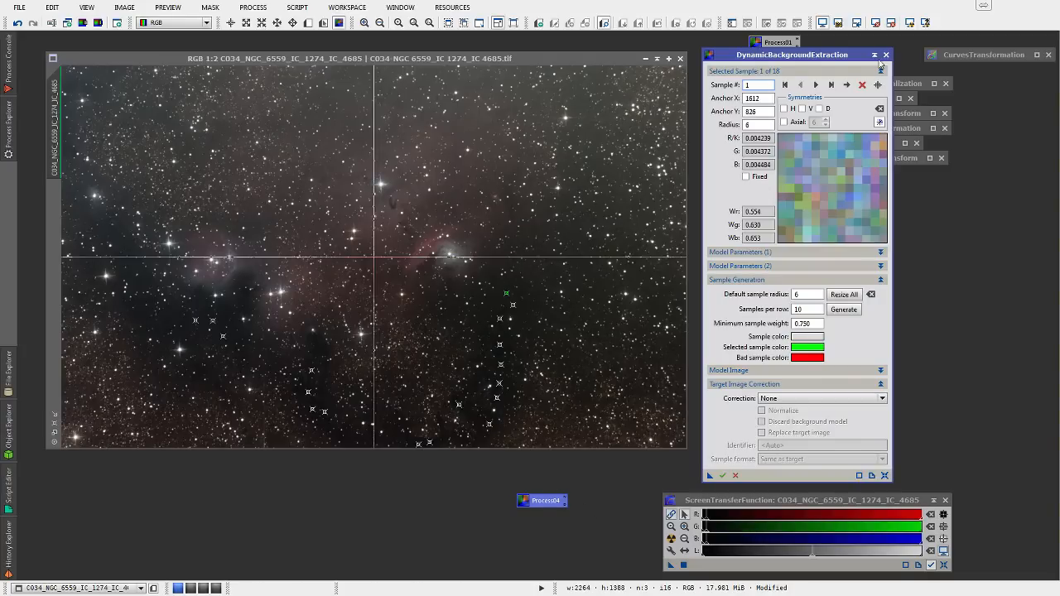
# - Cancel the reloaded DynamicBackgroundExtraction session and delete its saved process icon below the image
pyautogui.click(887, 55)
pyautogui.click(509, 315)
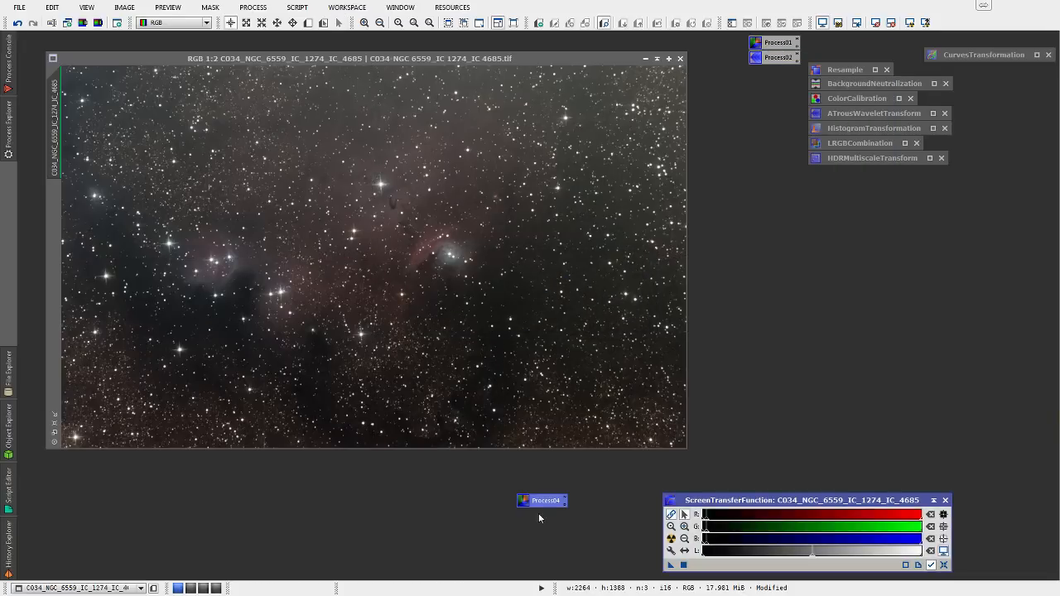
pyautogui.rightClick(540, 502)
pyautogui.click(577, 465)
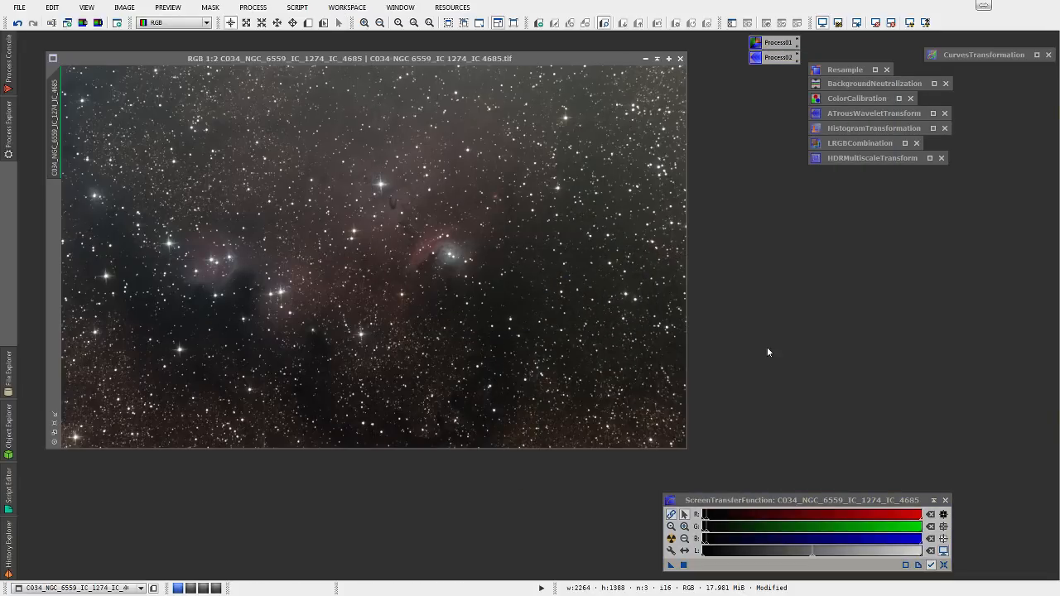
# - Load the saved DynamicBackgroundExtraction setup Process01, apply its Subtraction correction in place of the target image, and close the session
pyautogui.doubleClick(772, 46)
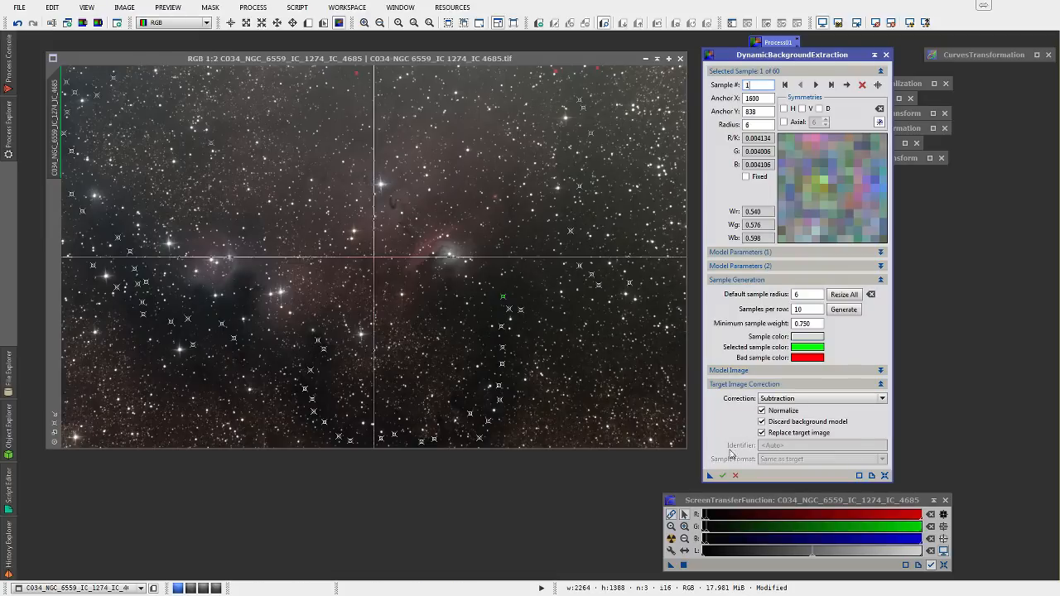
pyautogui.click(723, 476)
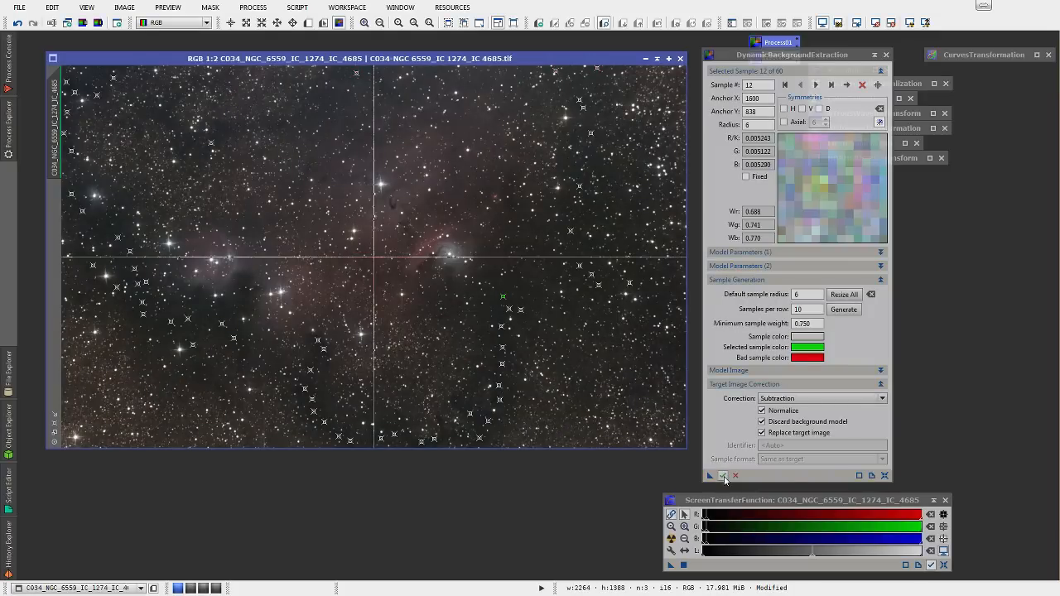
pyautogui.click(887, 56)
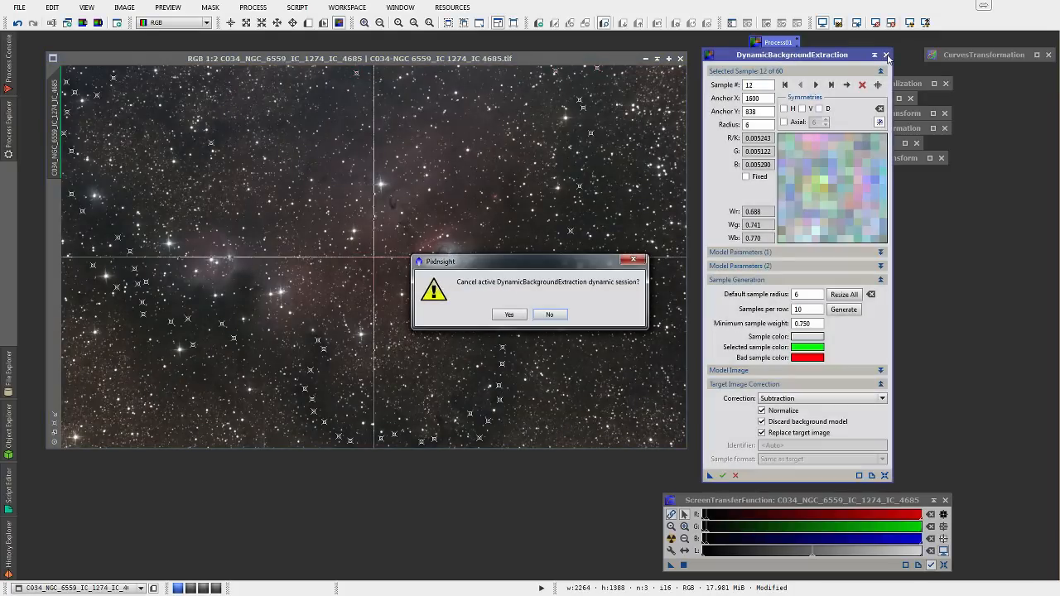
pyautogui.click(521, 315)
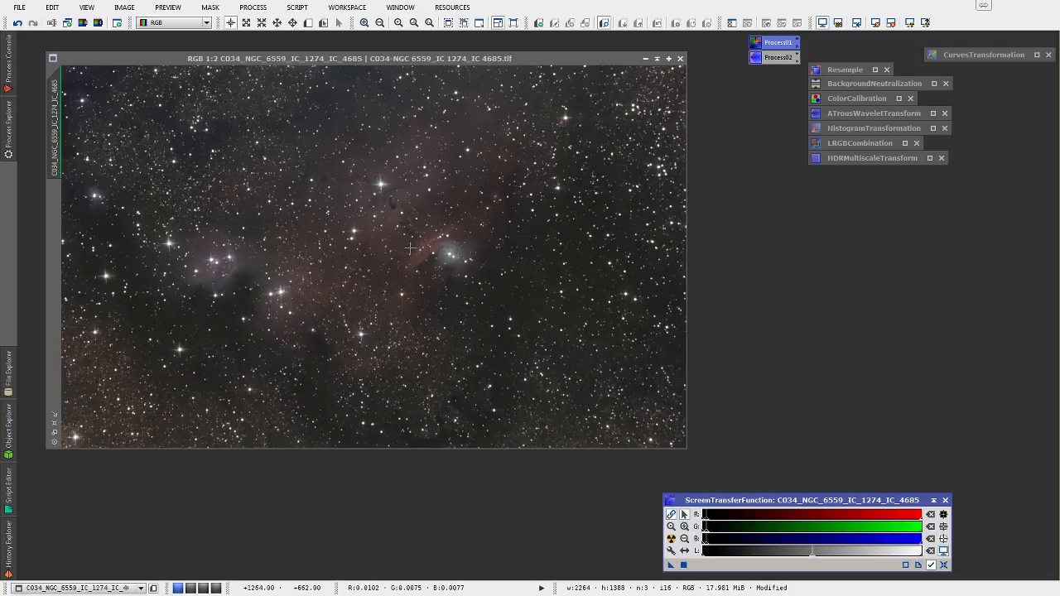
# - Recompute the automatic screen stretch for the gradient-corrected image and compare it with the unstretched linear view
pyautogui.click(822, 23)
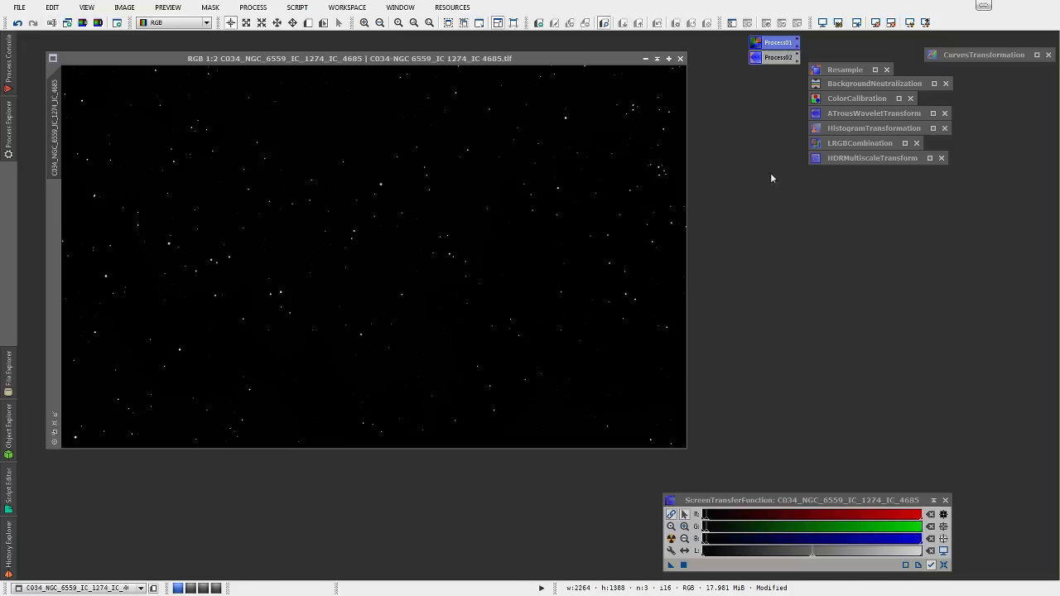
pyautogui.click(822, 24)
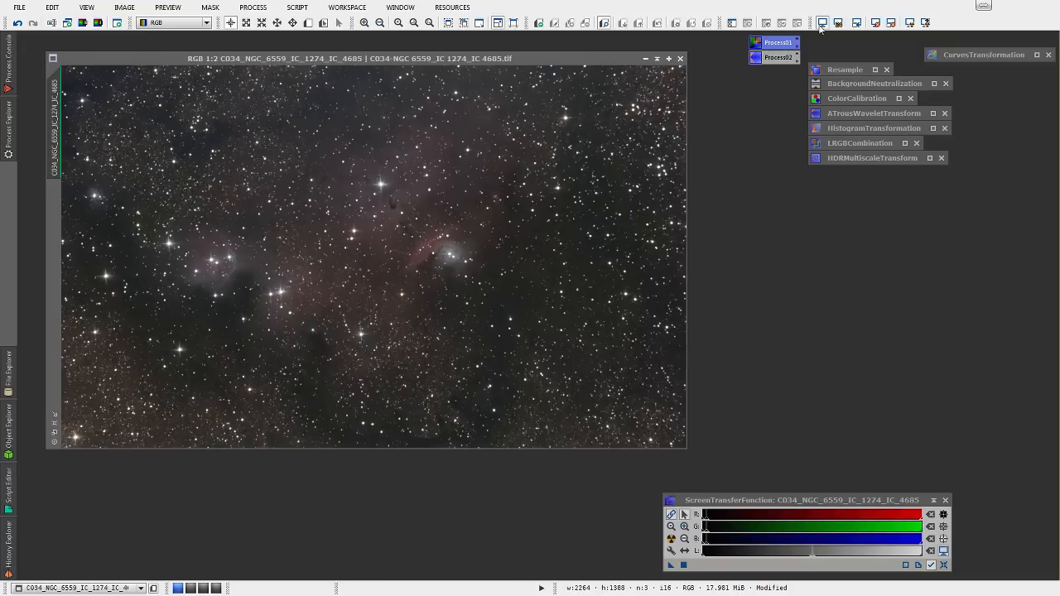
pyautogui.click(671, 538)
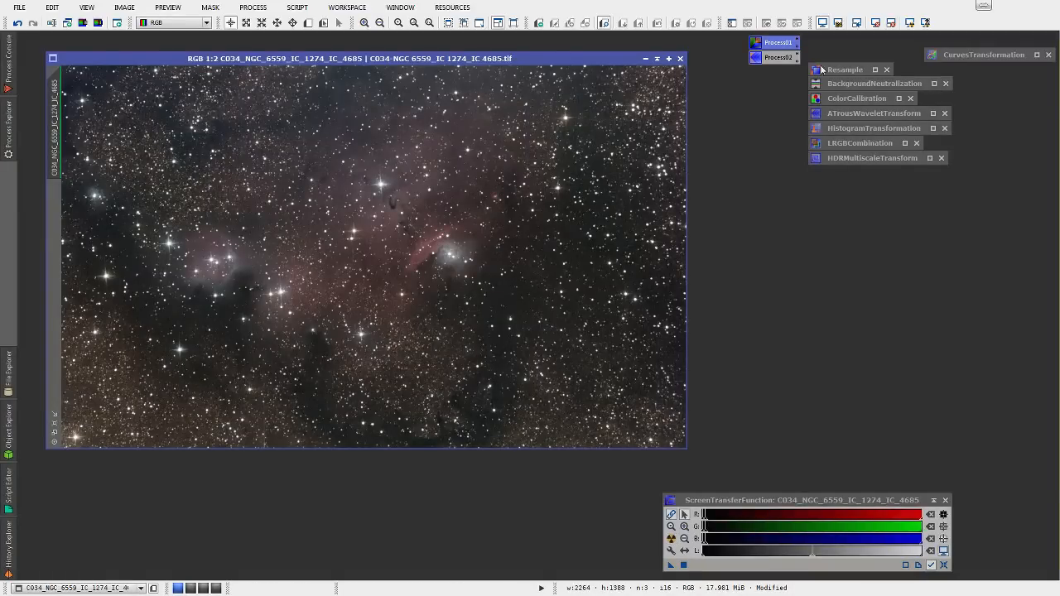
pyautogui.click(823, 22)
pyautogui.click(822, 23)
# - Set ATrousWaveletTransform to 5 layers and enable noise reduction with threshold 3.000 on layer 1 and 2.000 on layer 2
pyautogui.doubleClick(853, 112)
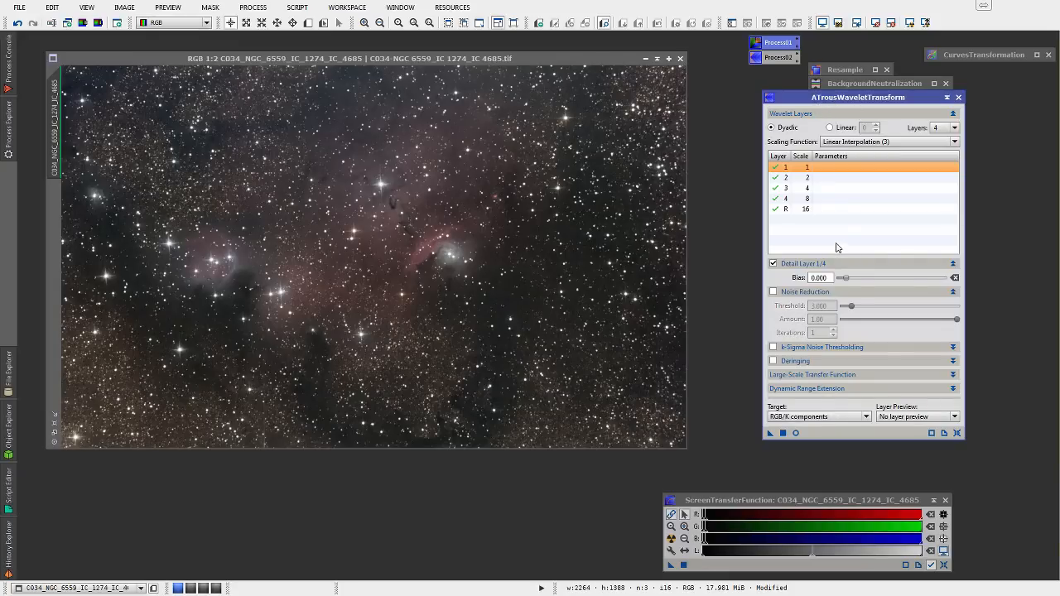
pyautogui.click(957, 130)
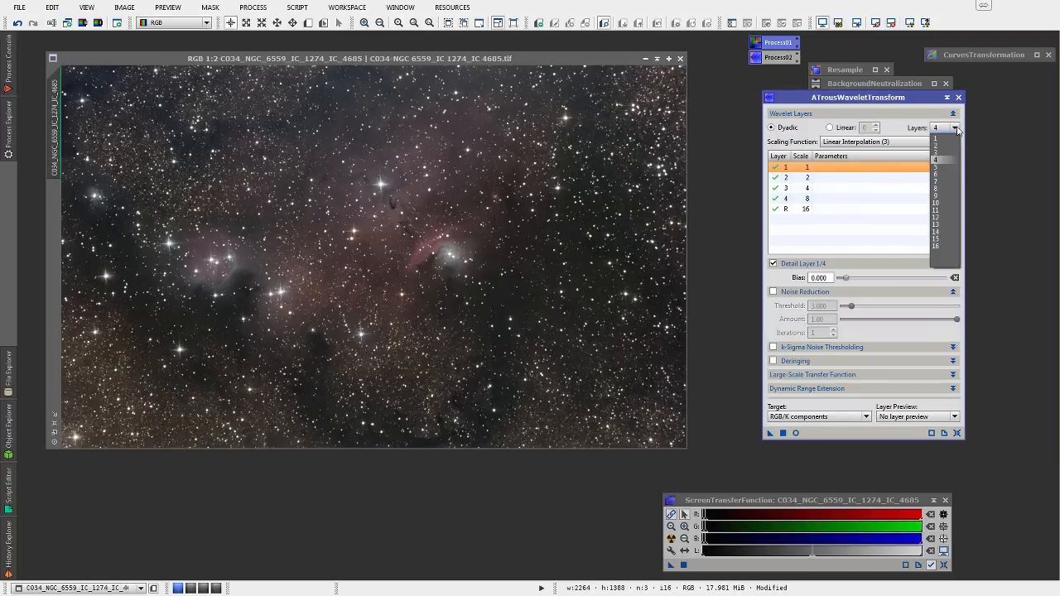
pyautogui.click(941, 170)
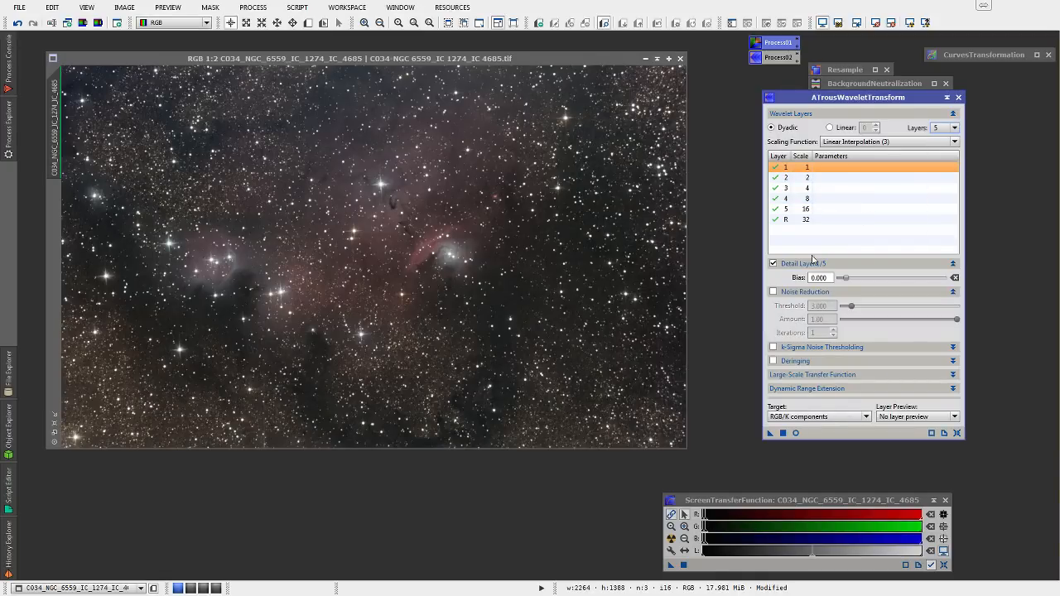
pyautogui.click(773, 291)
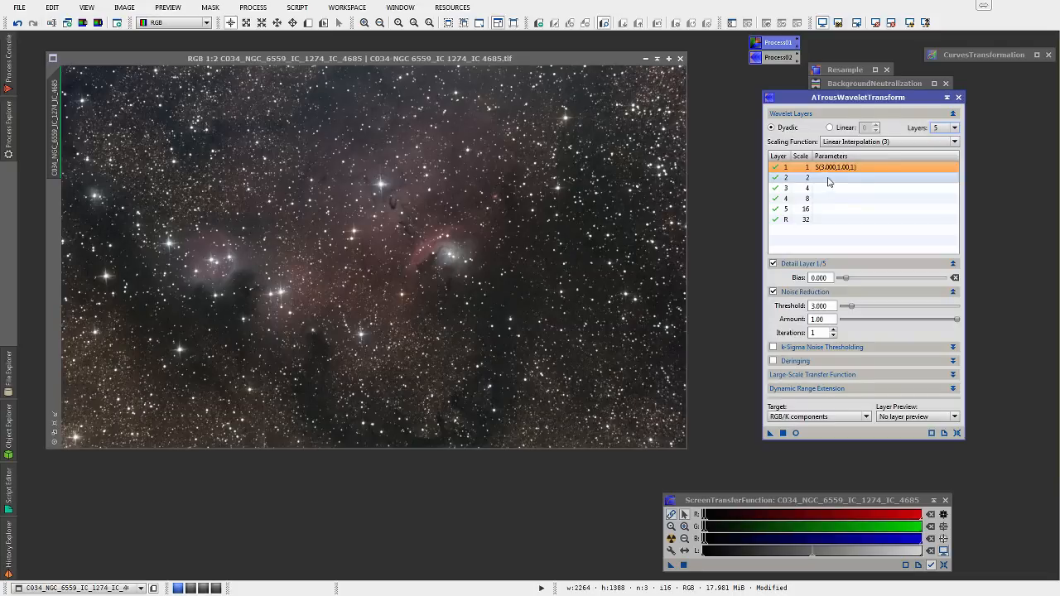
pyautogui.click(834, 179)
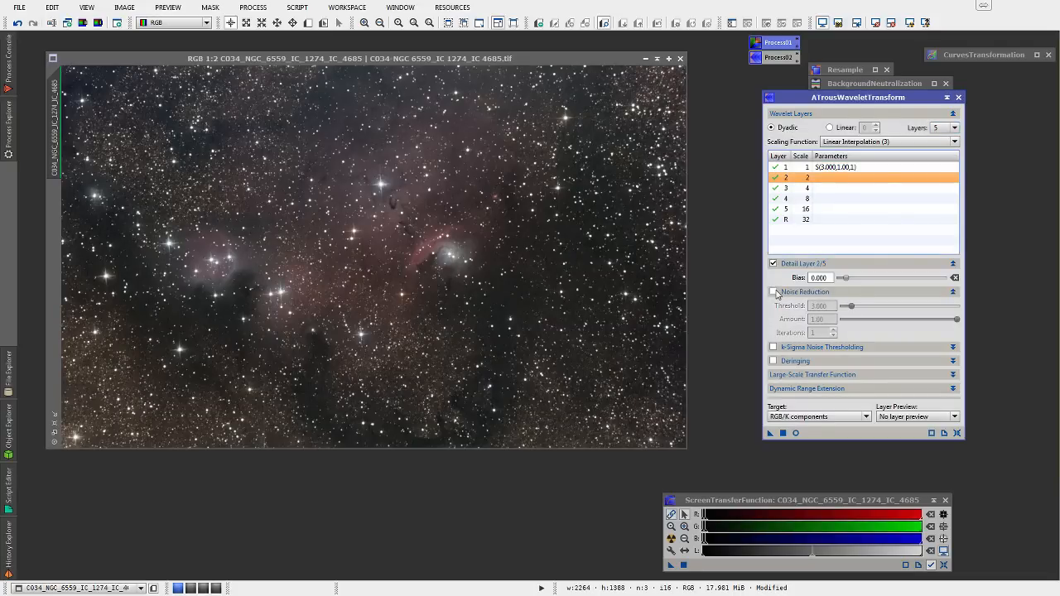
pyautogui.click(773, 291)
pyautogui.click(853, 308)
pyautogui.moveTo(852, 308); pyautogui.dragTo(848, 309)
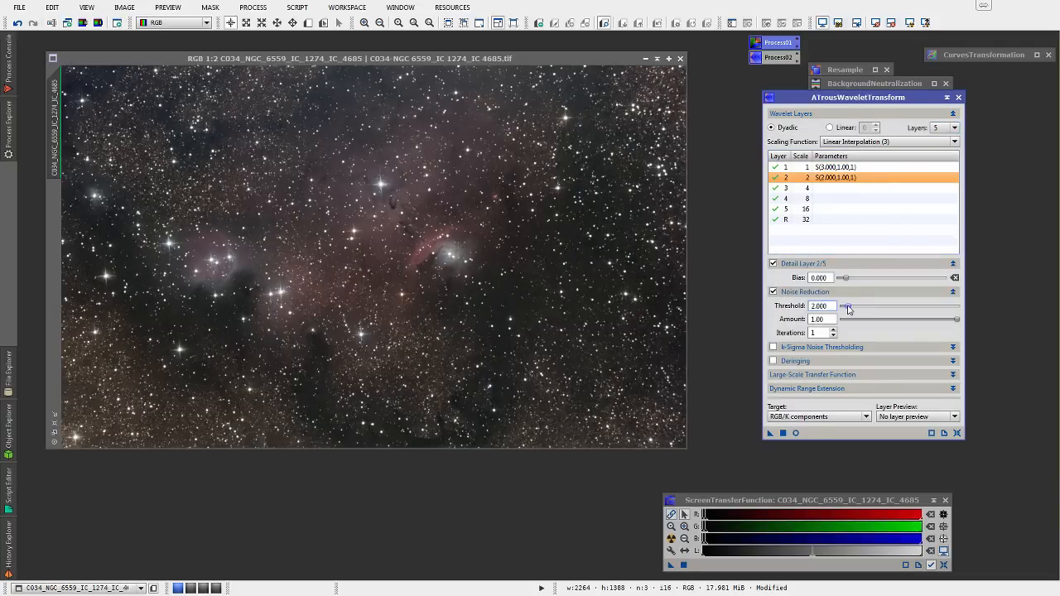
# - Enable noise reduction with threshold 1.000 on wavelet layer 3 and 0.500 on layer 4
pyautogui.click(829, 189)
pyautogui.click(773, 291)
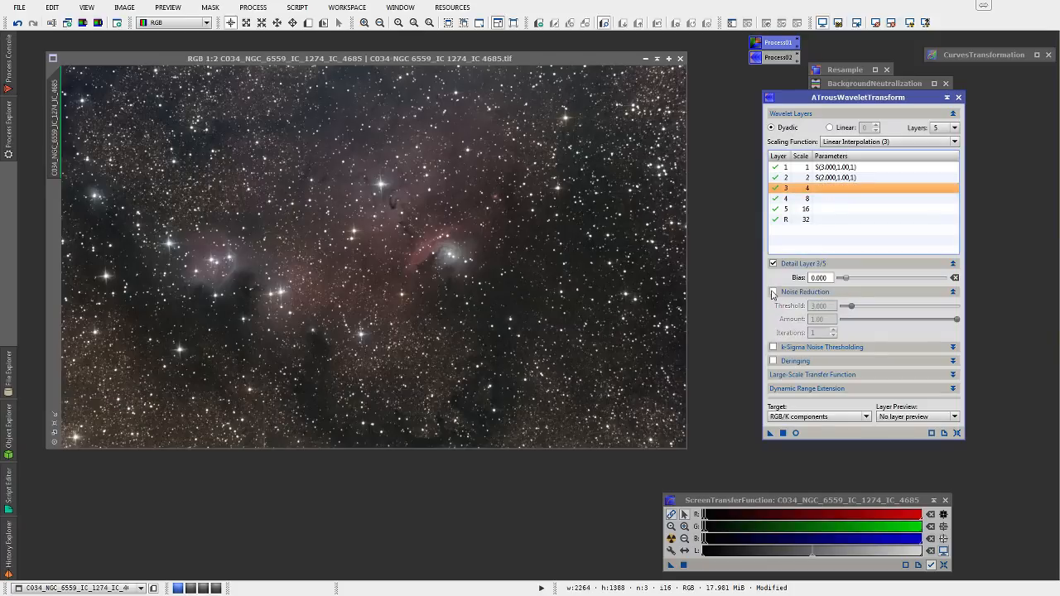
pyautogui.moveTo(852, 306); pyautogui.dragTo(845, 307)
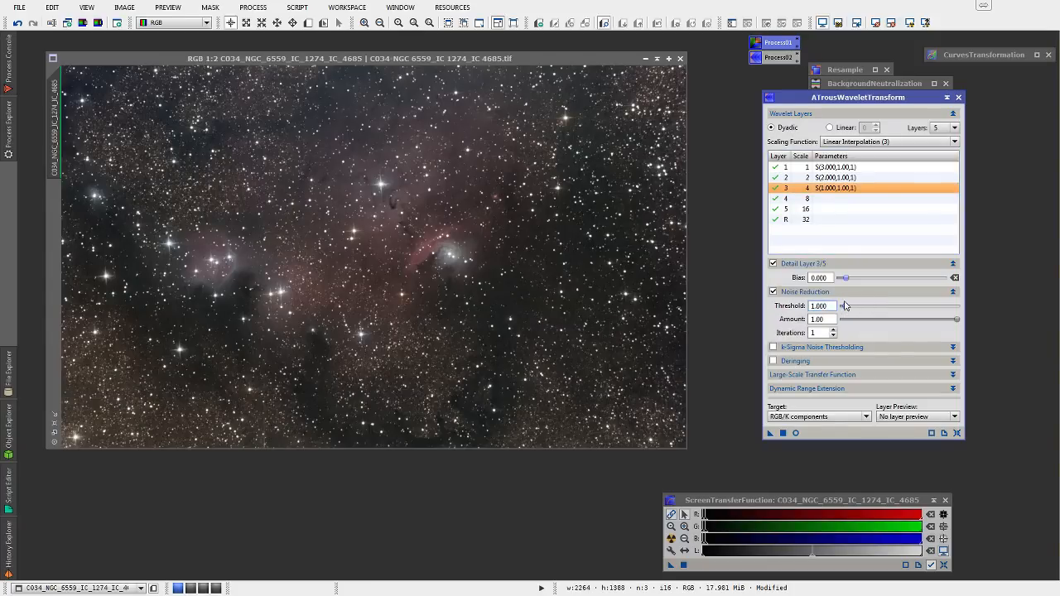
pyautogui.click(829, 199)
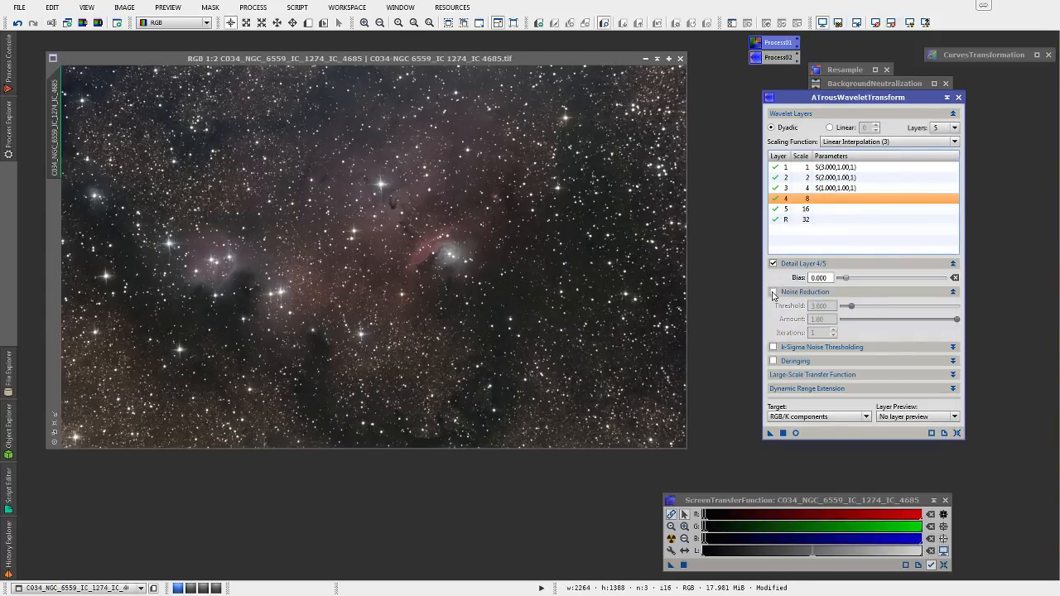
pyautogui.click(773, 291)
pyautogui.moveTo(852, 307); pyautogui.dragTo(845, 307)
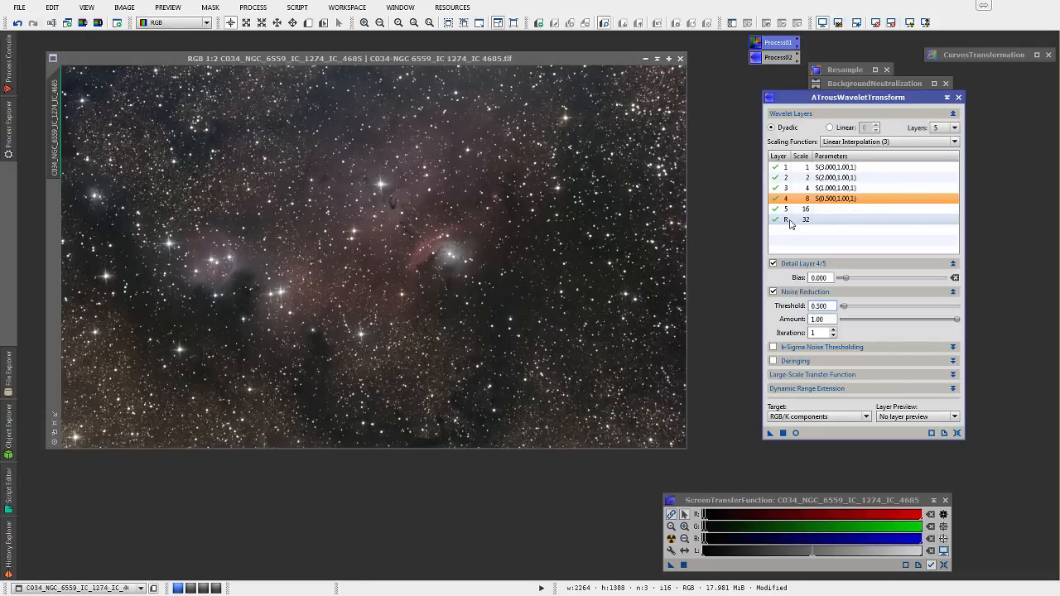
pyautogui.click(820, 220)
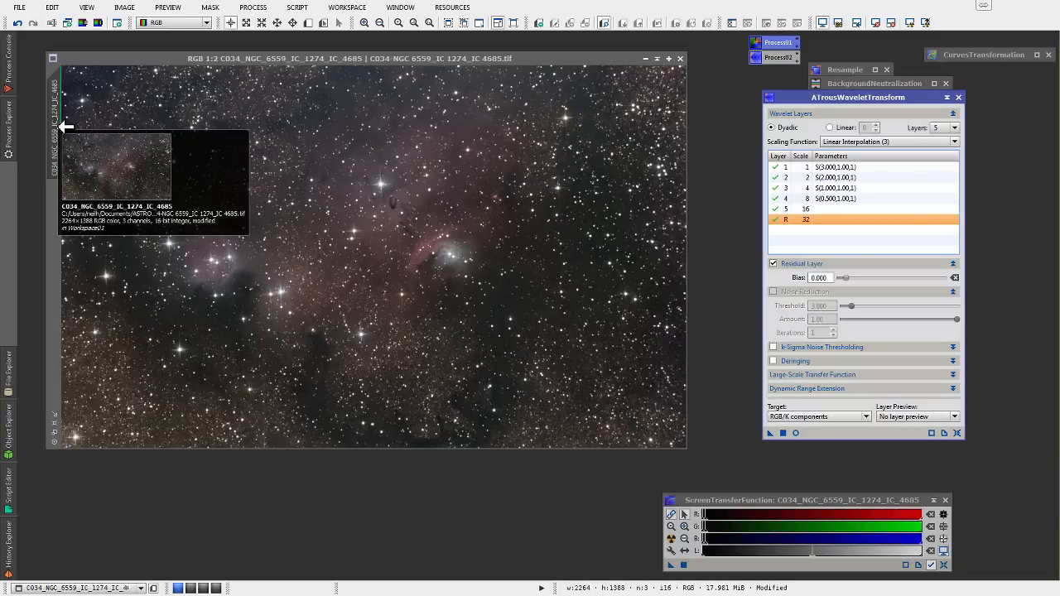
# - Create two previews covering the whole image and fit both to the window
pyautogui.moveTo(65, 126); pyautogui.dragTo(61, 222)
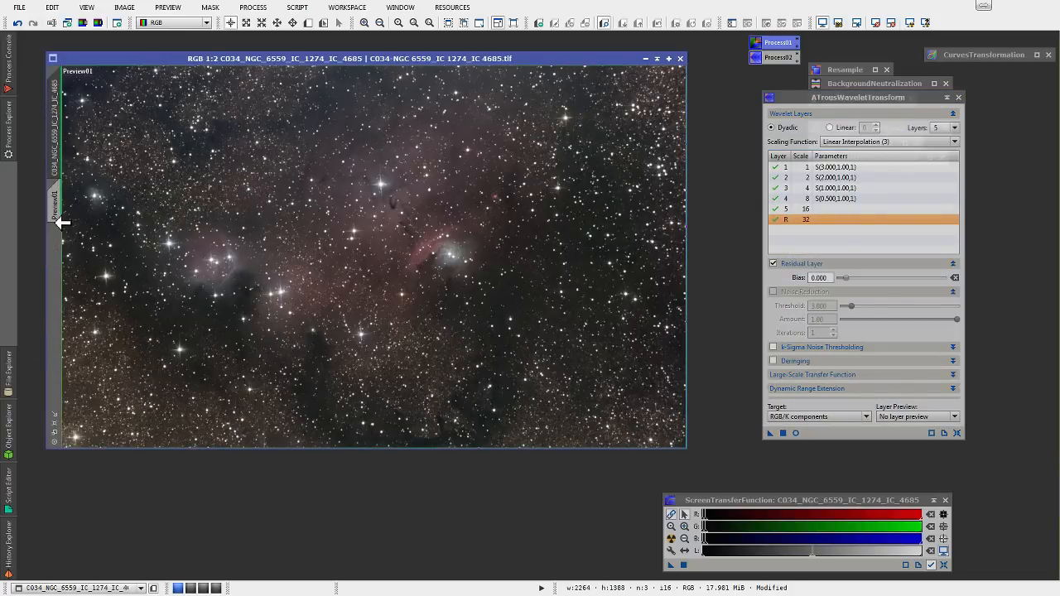
pyautogui.moveTo(63, 213)
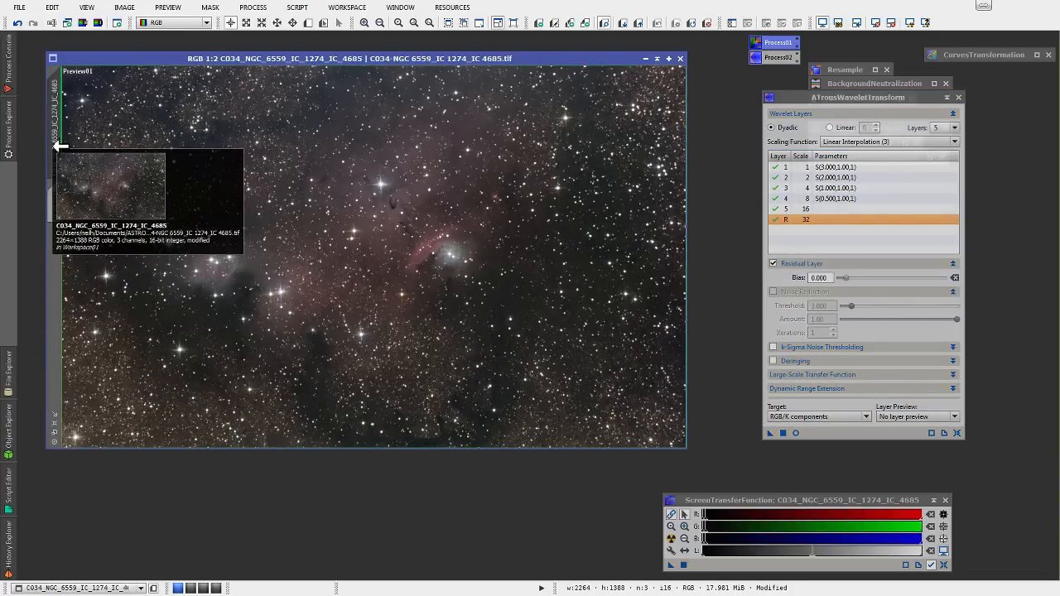
pyautogui.moveTo(60, 147); pyautogui.dragTo(59, 252)
pyautogui.click(57, 207)
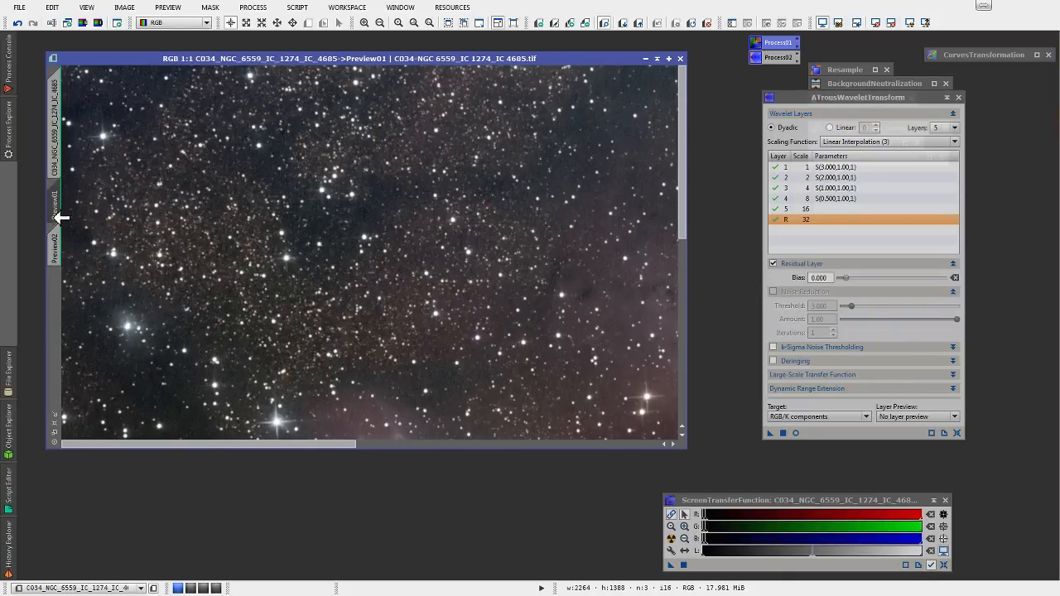
pyautogui.click(53, 425)
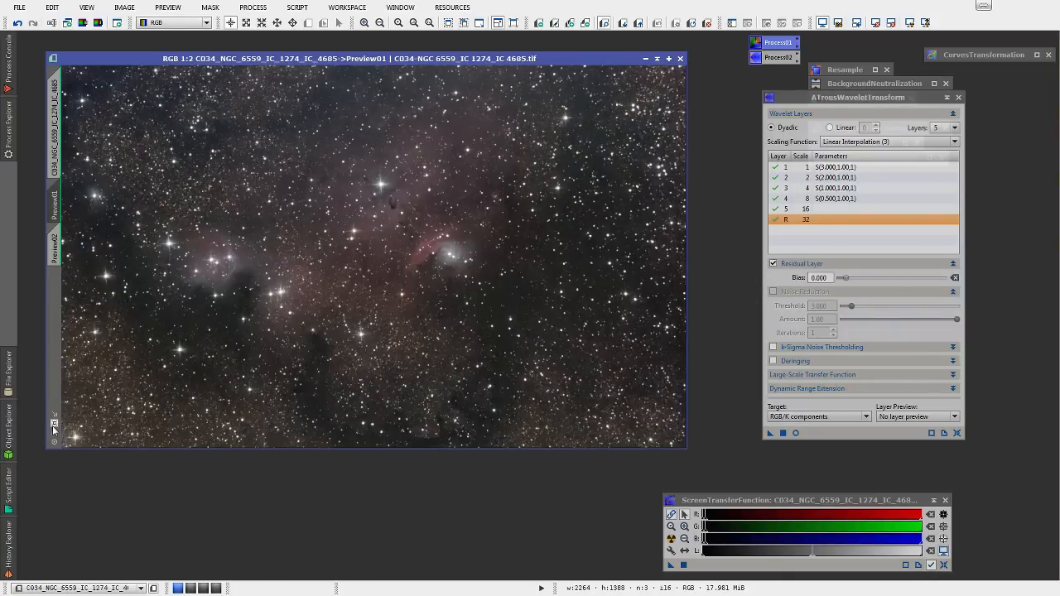
pyautogui.click(57, 253)
pyautogui.click(53, 425)
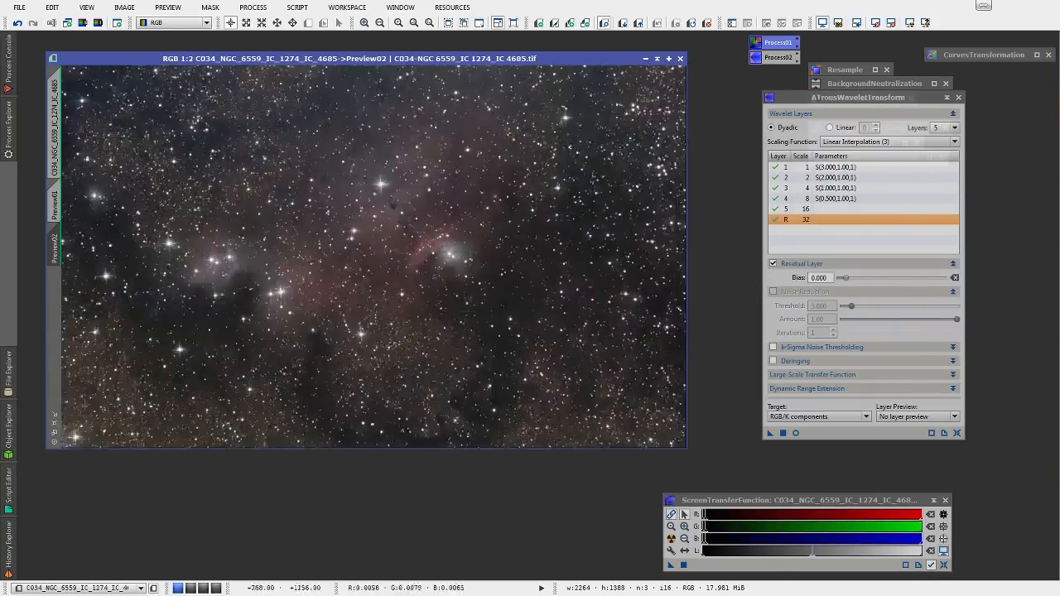
# - Apply the wavelet noise reduction to Preview02 and examine its nebula and dark background areas at 2:1 magnification
pyautogui.click(61, 207)
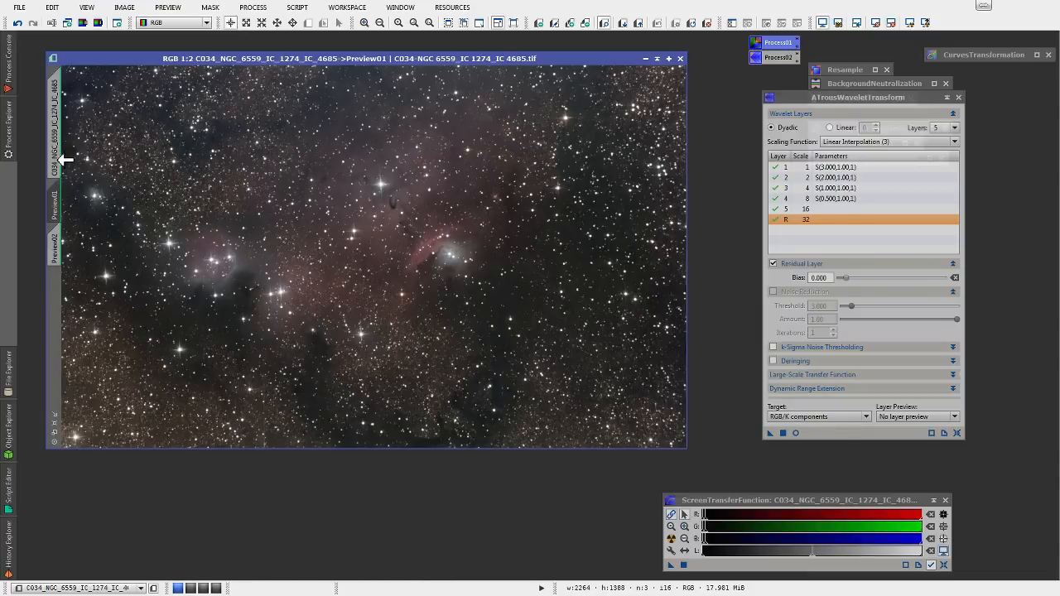
pyautogui.click(61, 162)
pyautogui.click(60, 240)
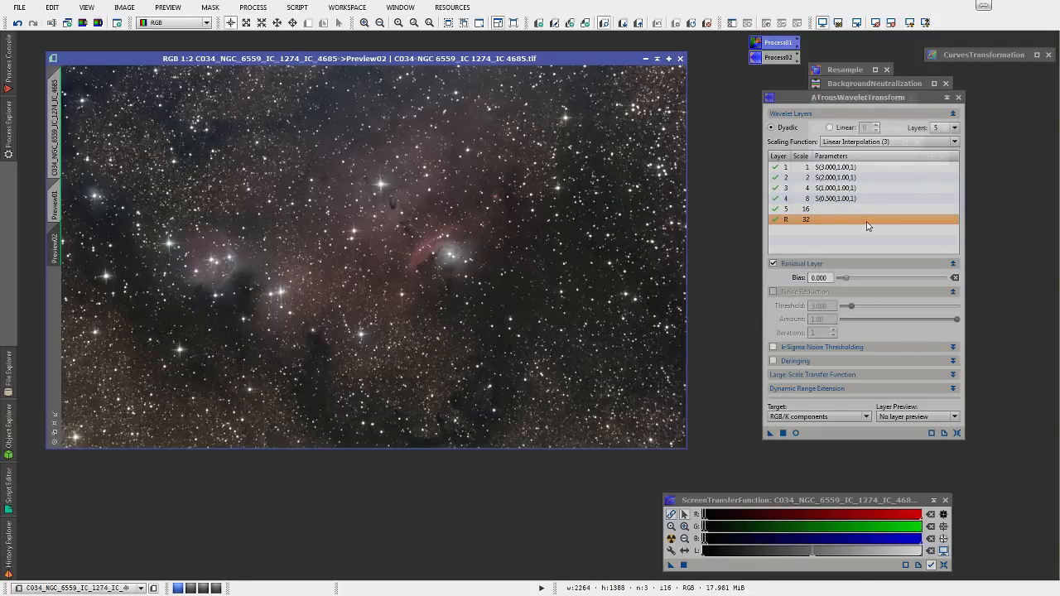
pyautogui.moveTo(771, 433); pyautogui.dragTo(567, 382)
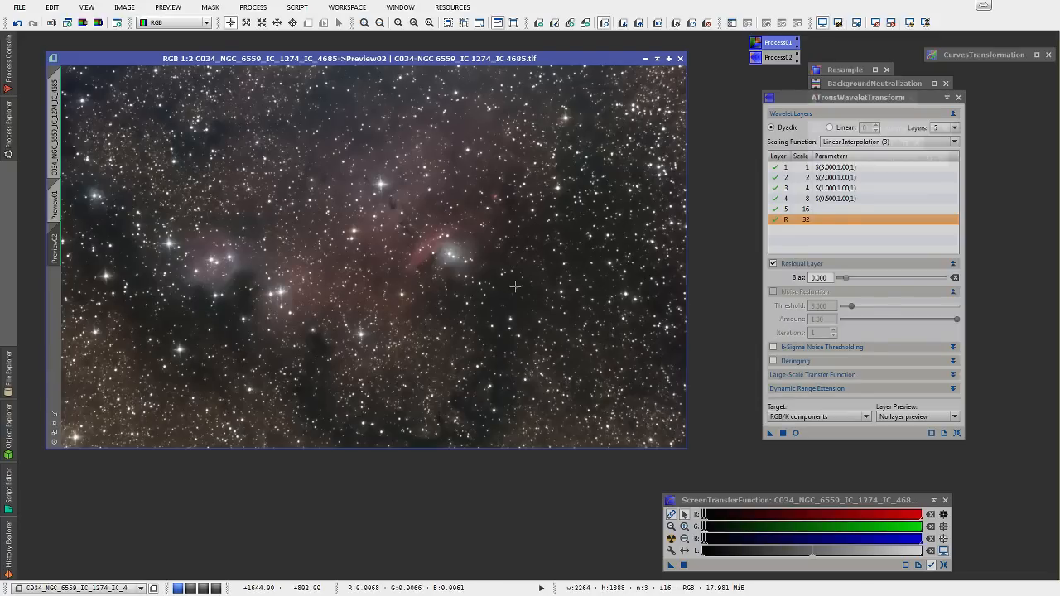
pyautogui.scroll(-1, 496, 289)
pyautogui.scroll(3, 496, 289)
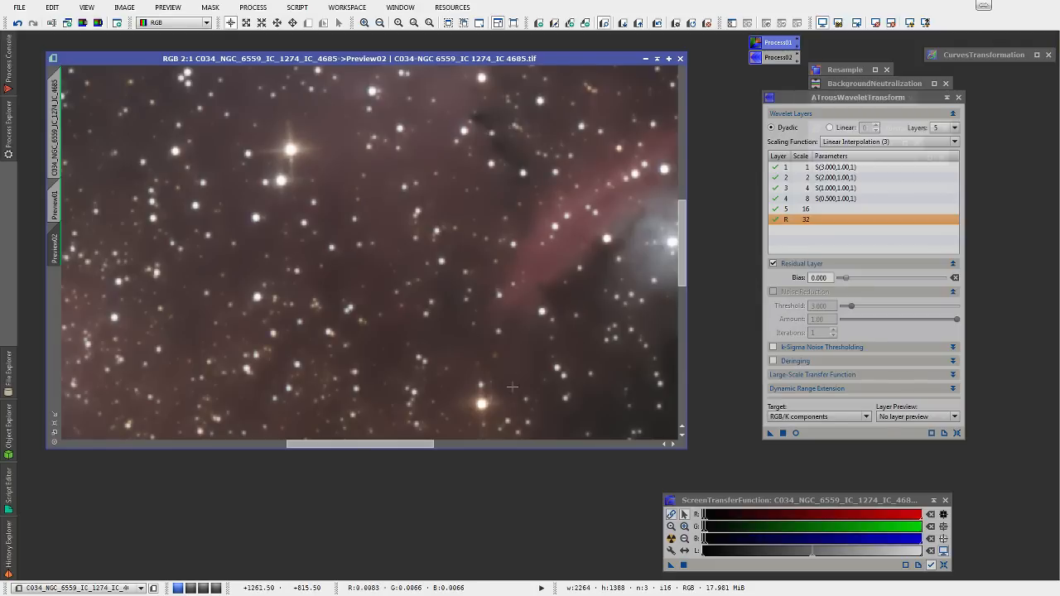
pyautogui.moveTo(398, 445); pyautogui.dragTo(512, 447)
pyautogui.moveTo(681, 266); pyautogui.dragTo(680, 308)
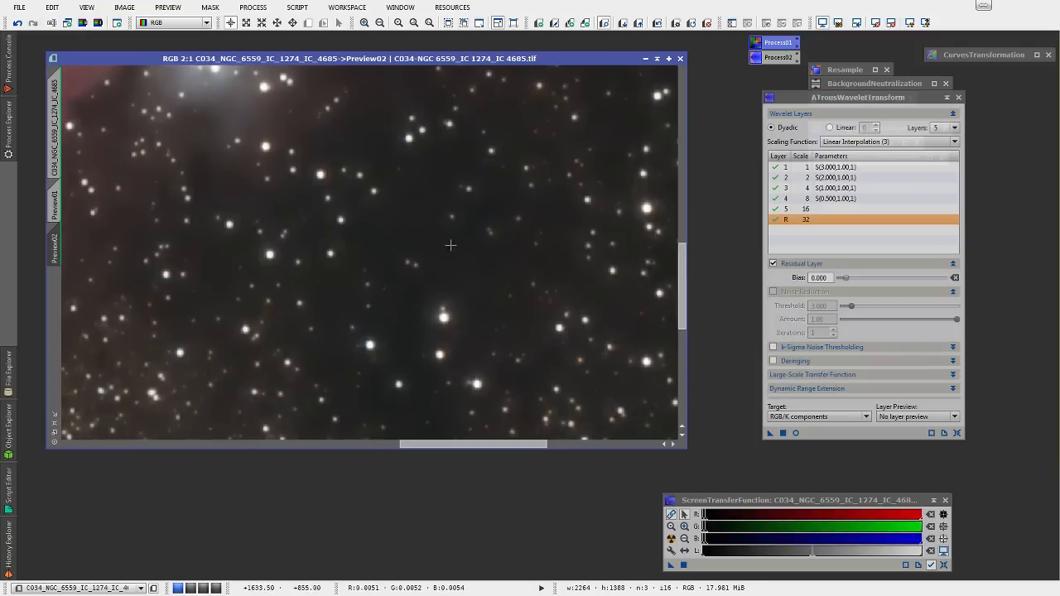
pyautogui.moveTo(447, 445); pyautogui.dragTo(369, 448)
pyautogui.scroll(-2, 196, 326)
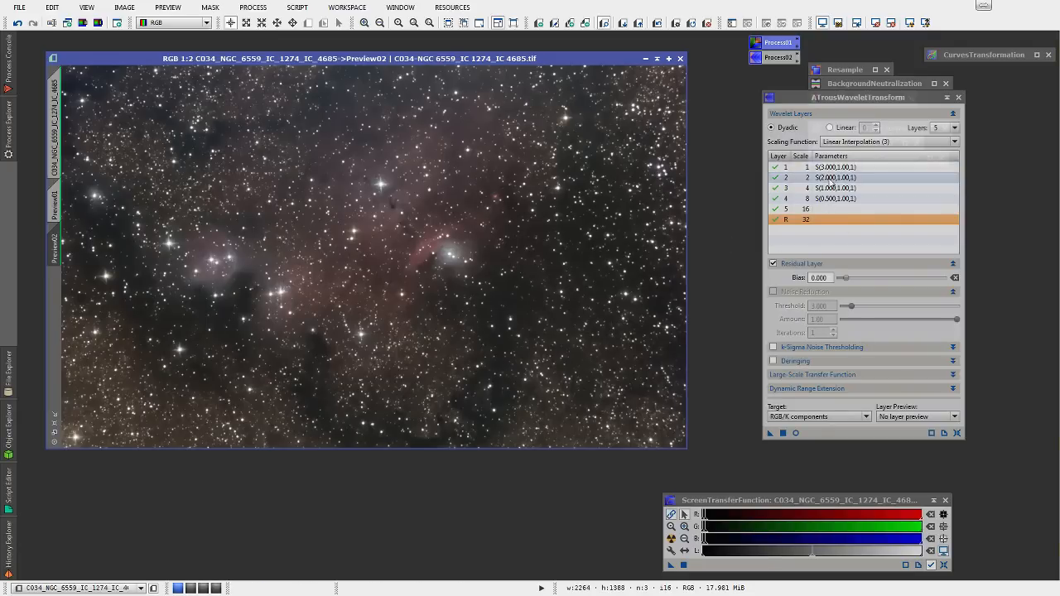
# - Load the saved ATrousWaveletTransform setup Process02 with thresholds 1.250, 0.750, 0.250 and 0.000 and apply it to Preview01
pyautogui.click(946, 98)
pyautogui.doubleClick(773, 58)
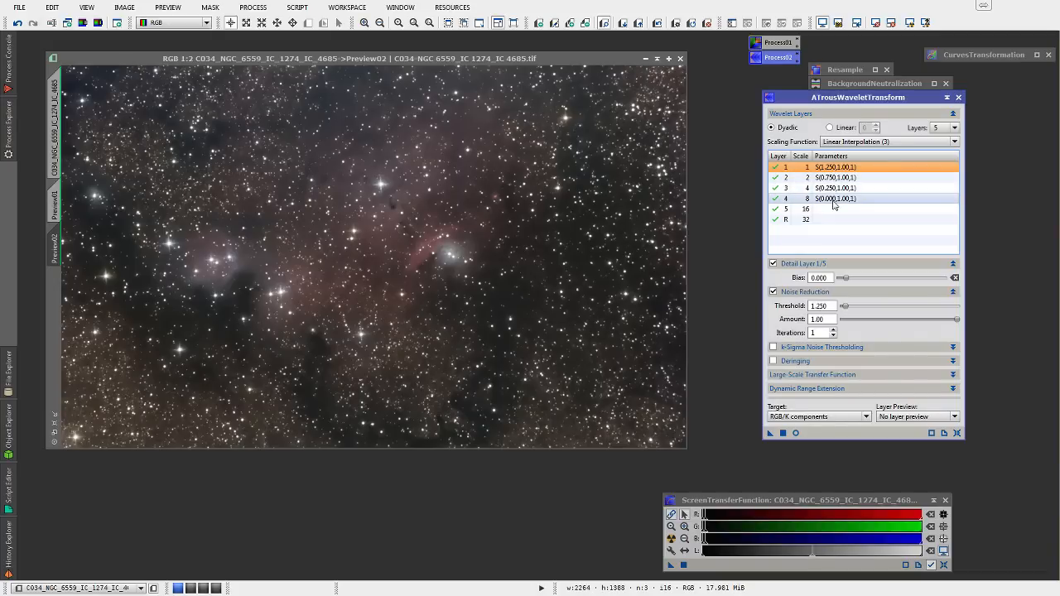
pyautogui.click(55, 207)
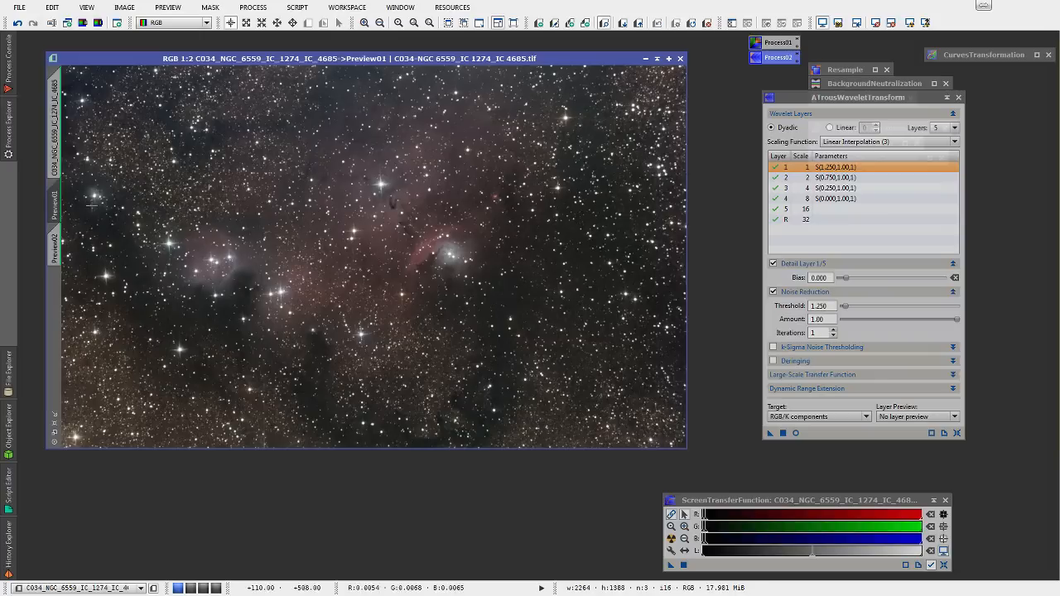
pyautogui.click(769, 433)
# - Compare the noise reduction in Preview01 with Preview02 and with the unprocessed main image
pyautogui.click(54, 247)
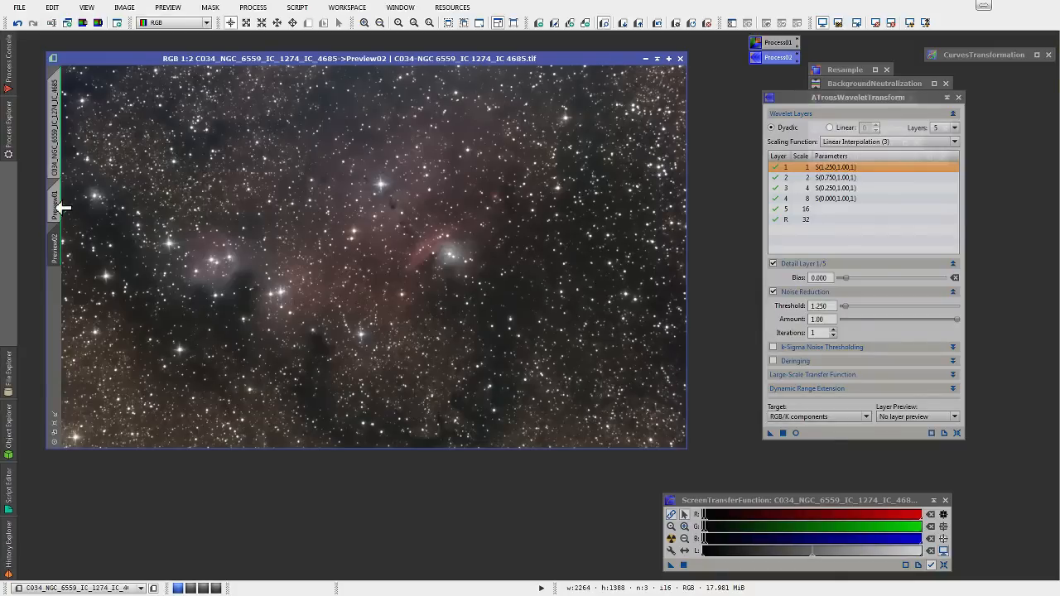
pyautogui.click(58, 207)
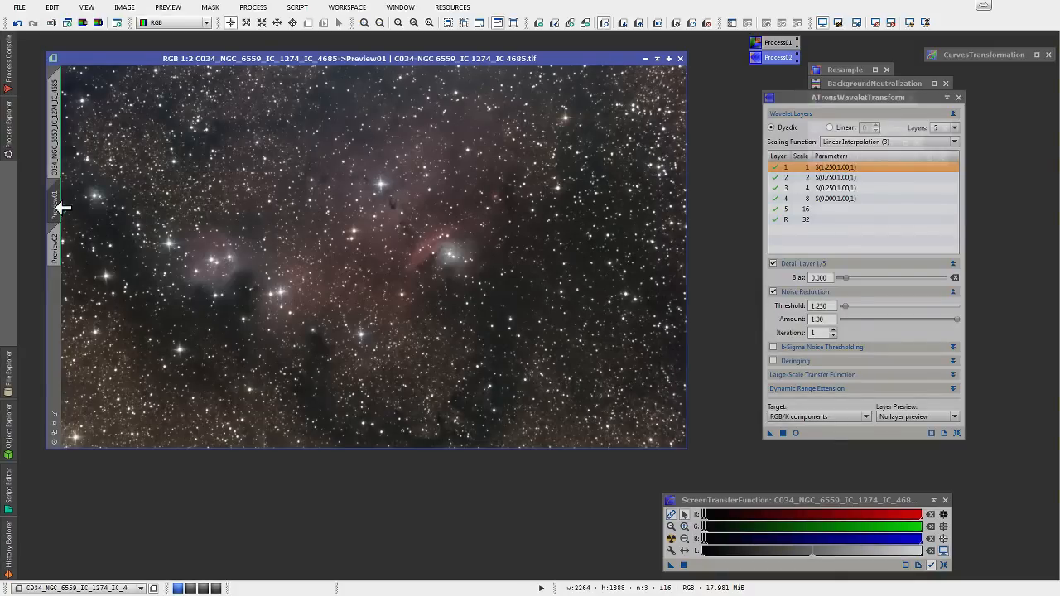
pyautogui.click(57, 156)
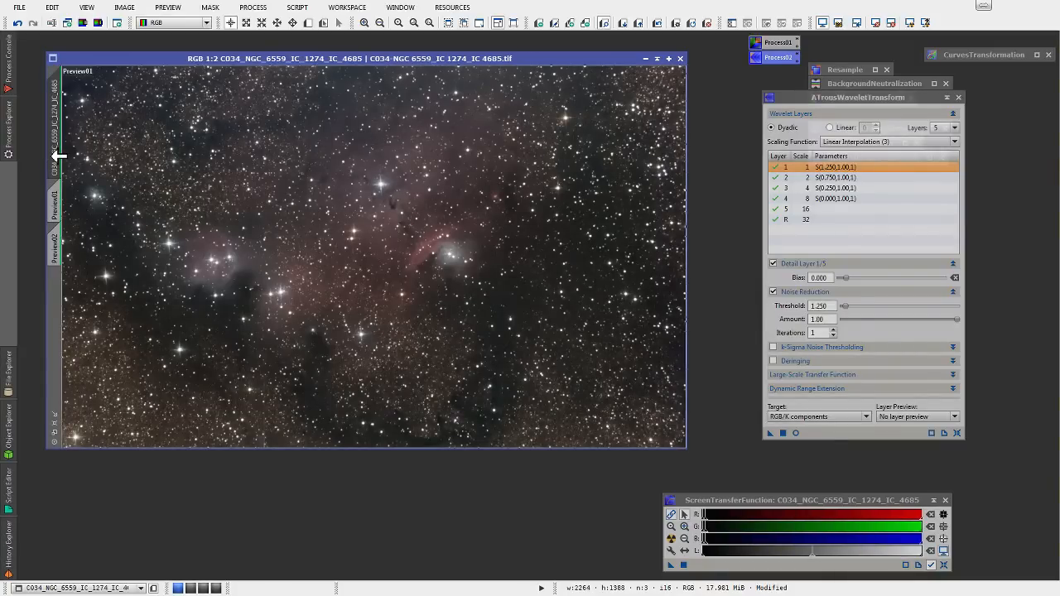
pyautogui.click(58, 199)
pyautogui.click(59, 155)
pyautogui.click(58, 197)
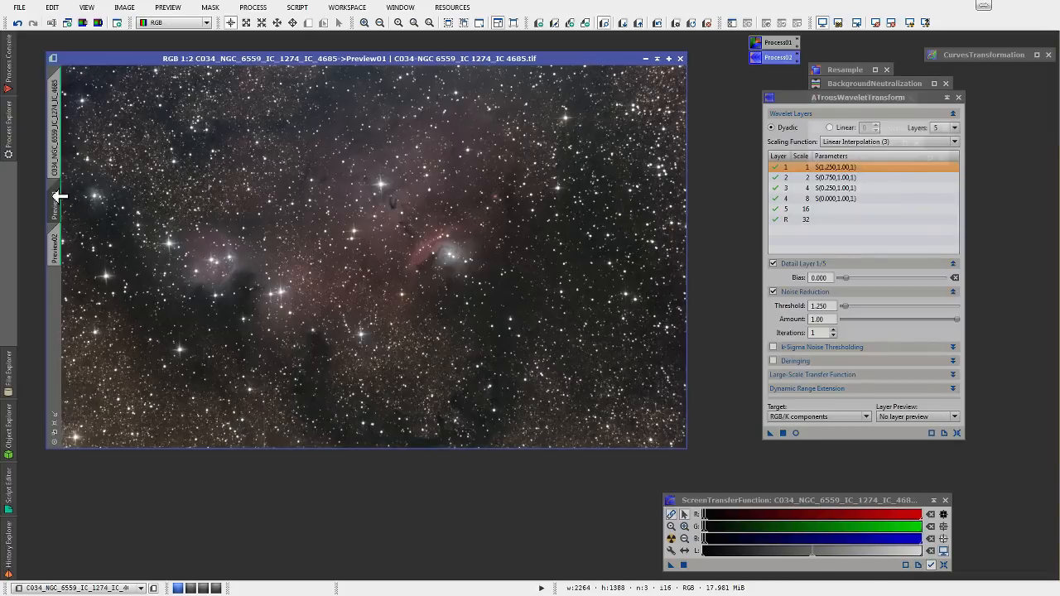
# - Check the noise reduction in Preview01 against the main image once more and delete both Preview02 and Preview01
pyautogui.click(62, 157)
pyautogui.click(55, 201)
pyautogui.click(59, 156)
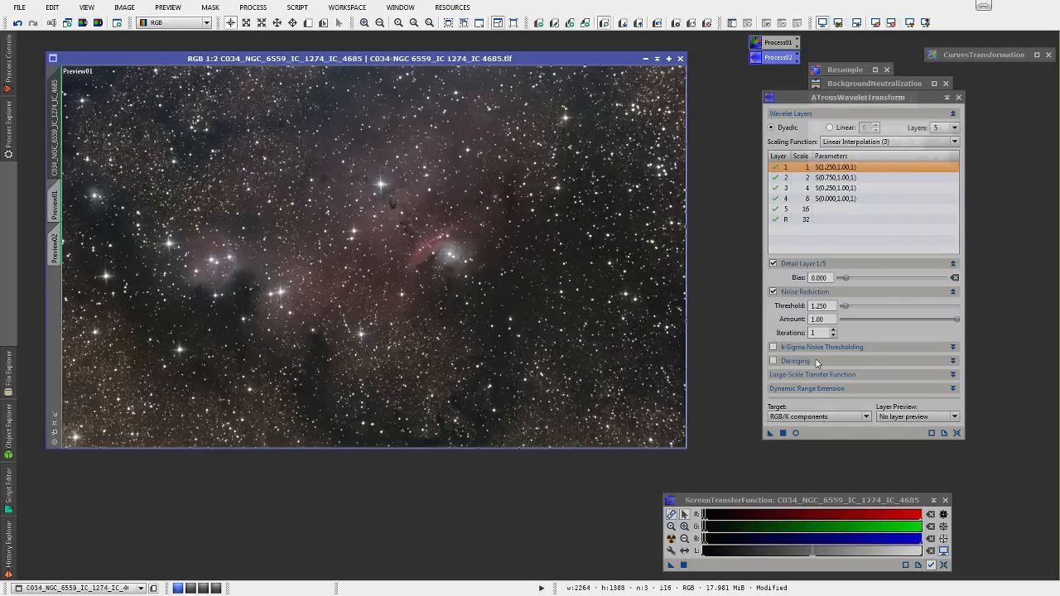
pyautogui.click(58, 245)
pyautogui.rightClick(58, 245)
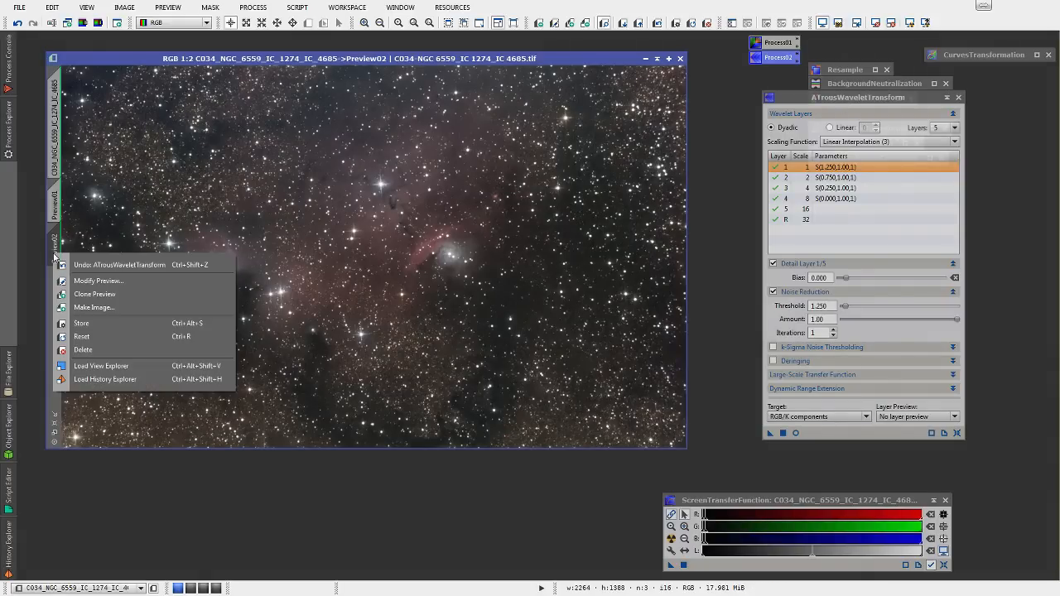
pyautogui.click(89, 353)
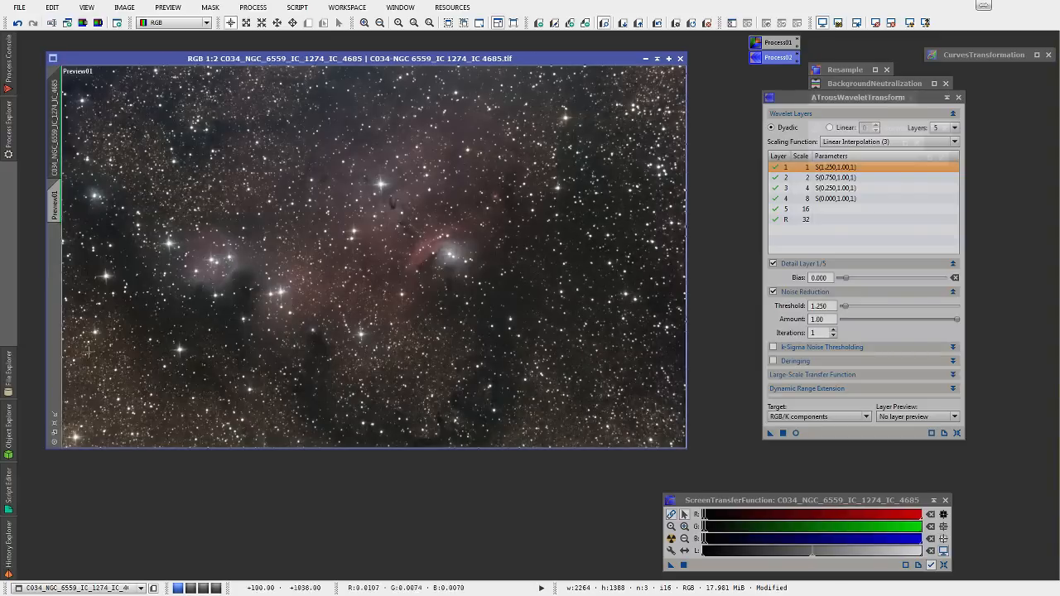
pyautogui.click(58, 207)
pyautogui.rightClick(58, 207)
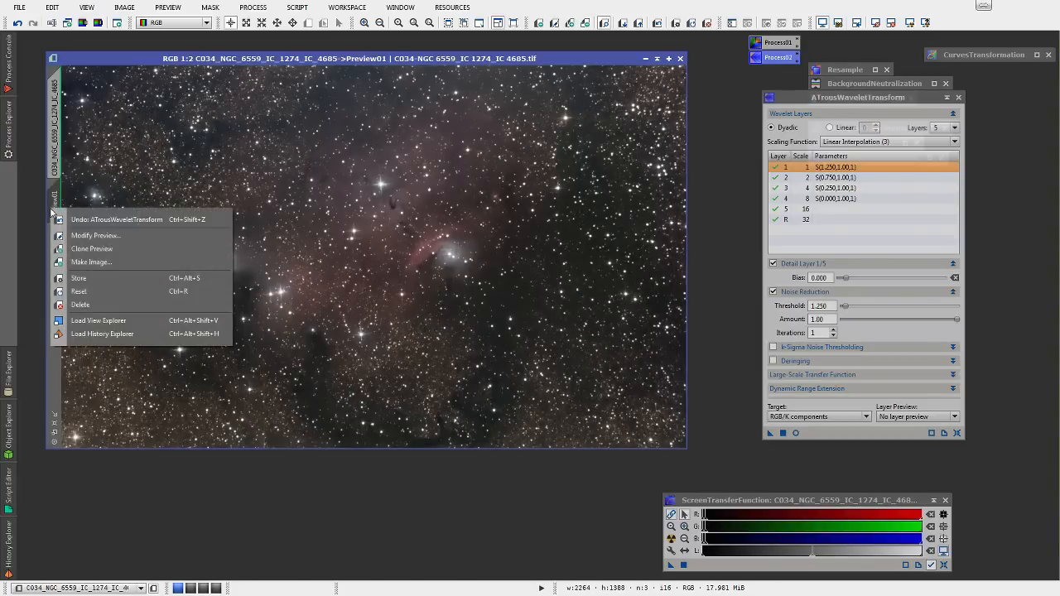
pyautogui.click(83, 305)
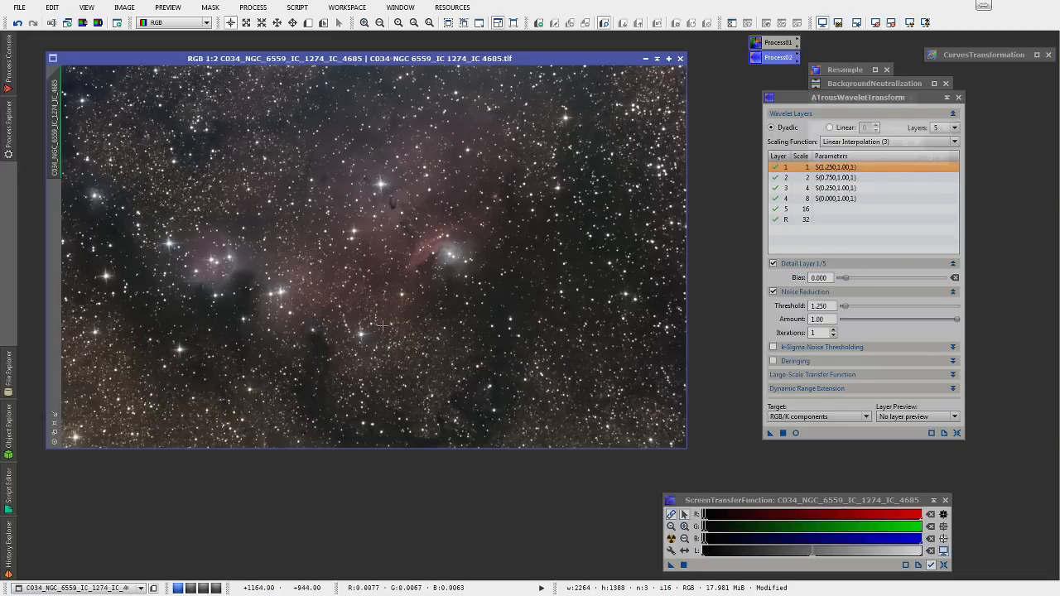
# - Collapse the ATrousWaveletTransform window and open HistogramTransformation with view tracking enabled for the main image
pyautogui.click(948, 98)
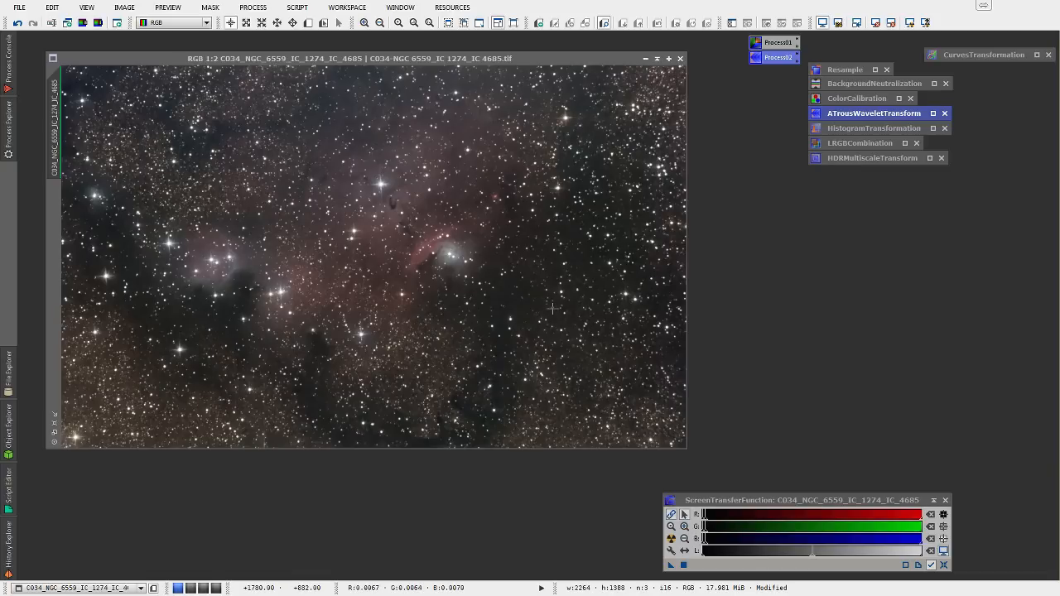
pyautogui.doubleClick(848, 129)
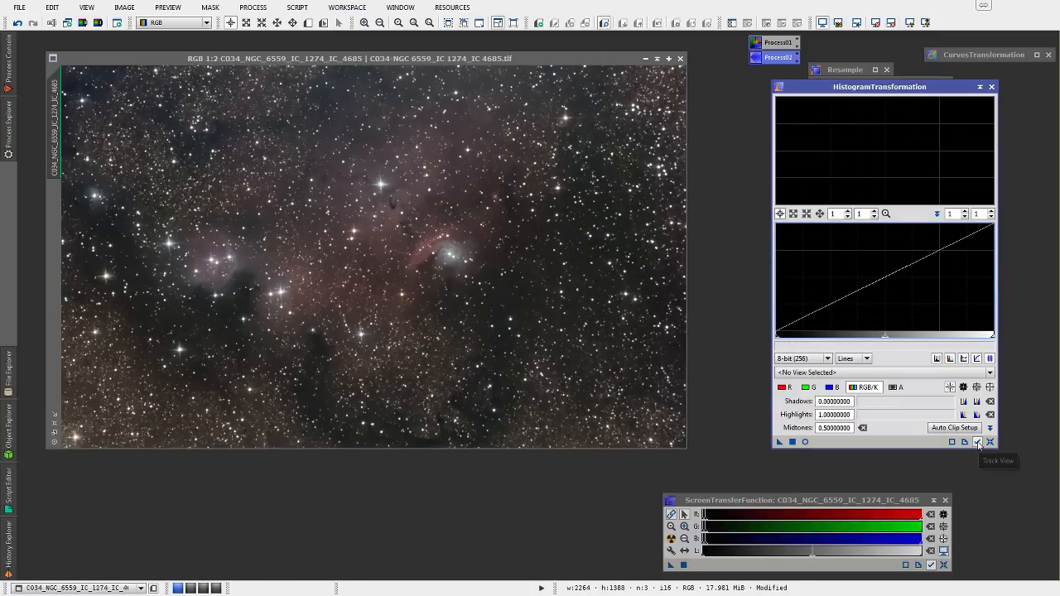
pyautogui.click(978, 443)
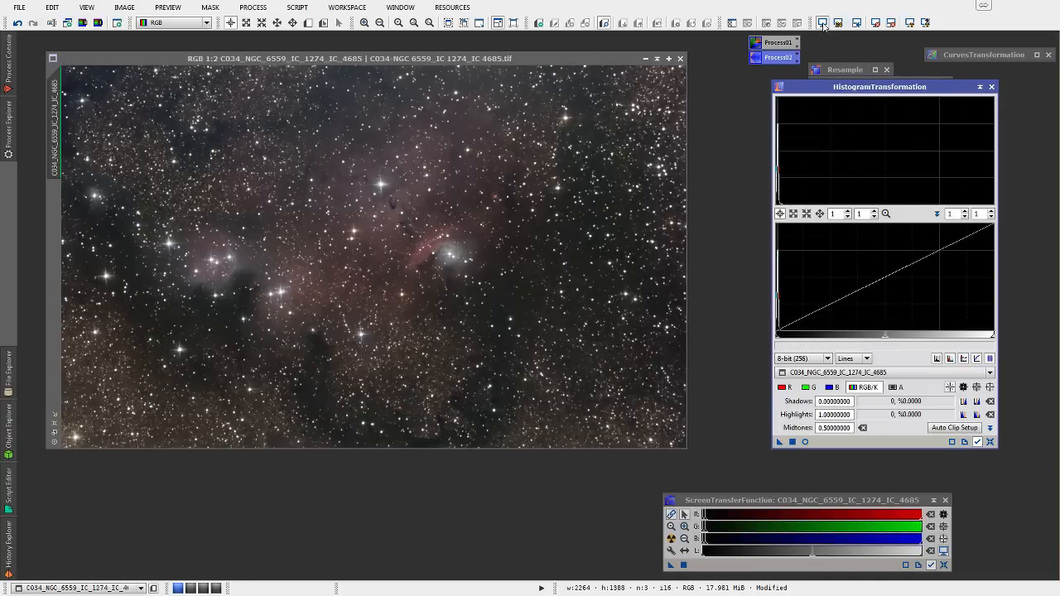
# - With the image's screen stretch disabled, load it into HistogramTransformation (shadows 0.00232640, midtones 0.01312317), apply it to the main image, and collapse both tool windows
pyautogui.click(671, 539)
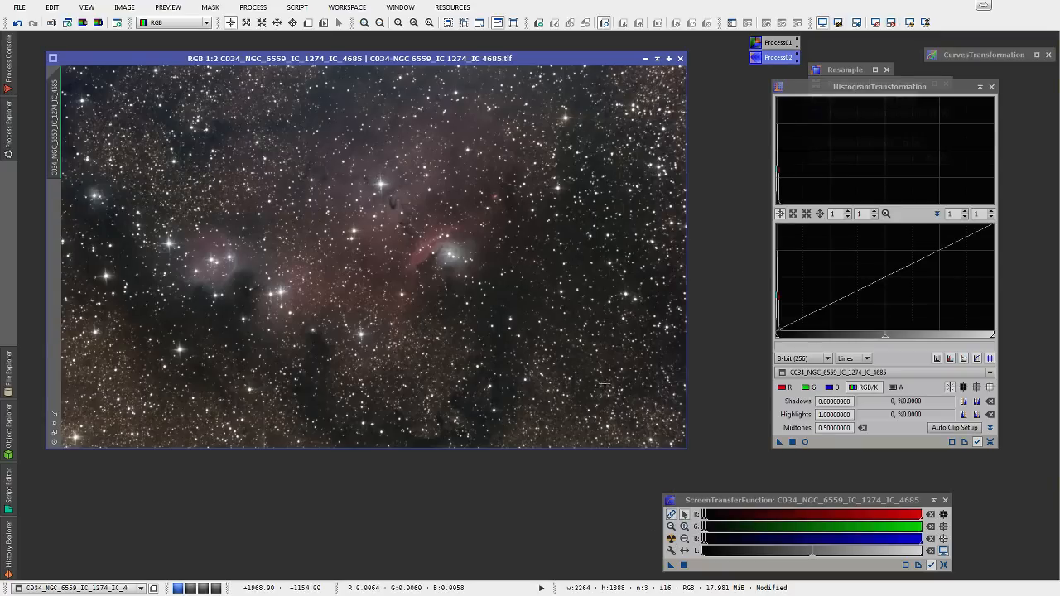
pyautogui.hotkey('ctrl', 'F12')
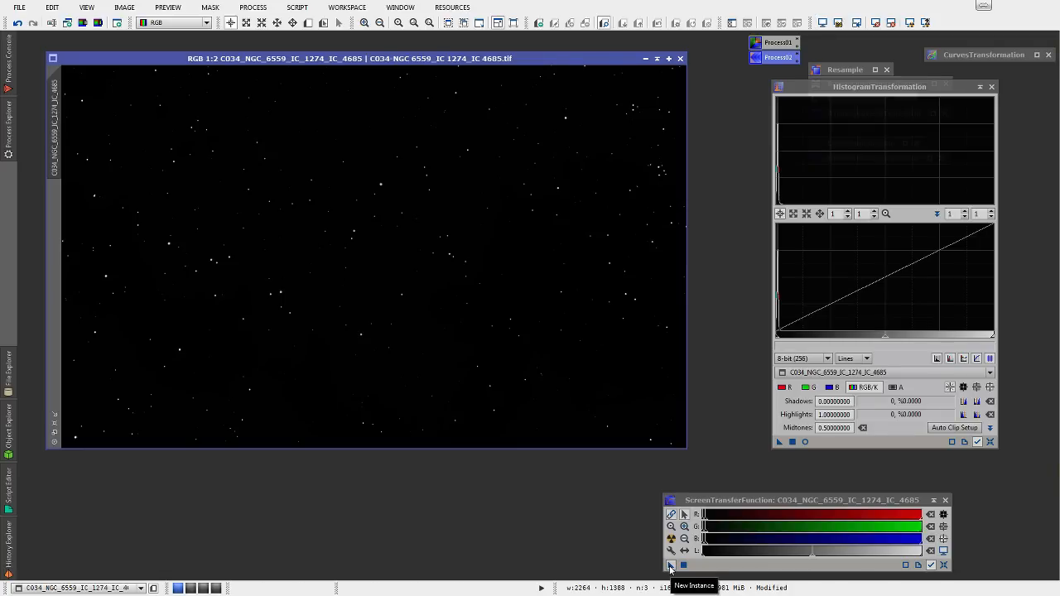
pyautogui.moveTo(670, 566); pyautogui.dragTo(827, 445)
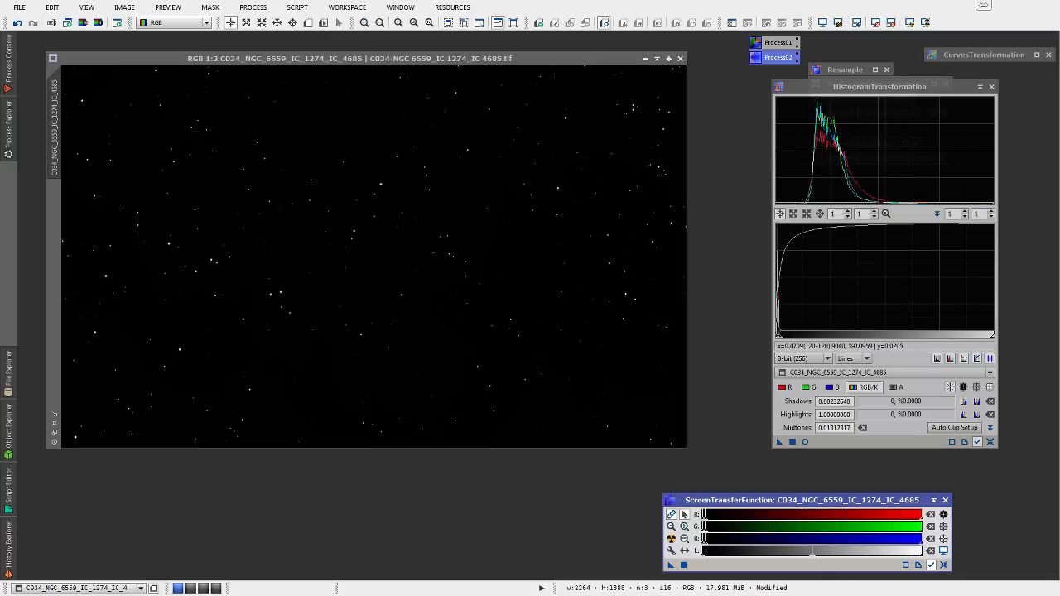
pyautogui.click(779, 442)
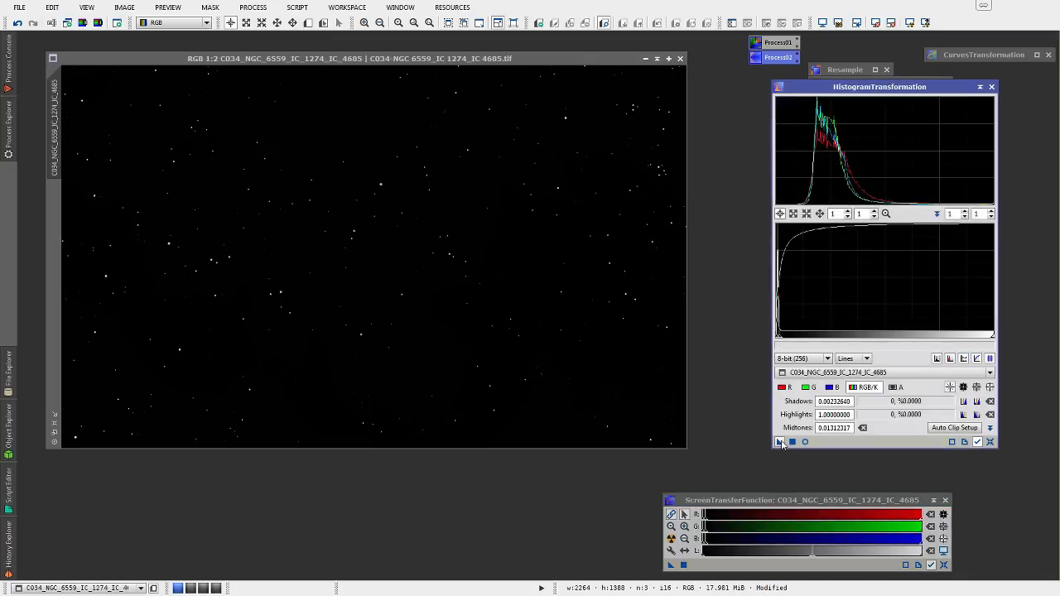
pyautogui.moveTo(779, 443); pyautogui.dragTo(508, 344)
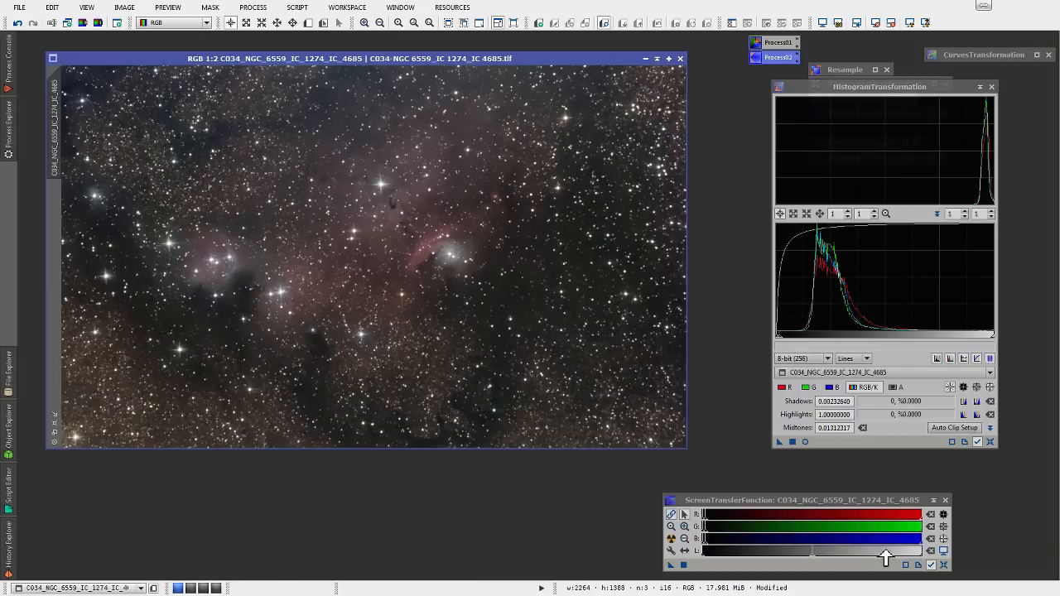
pyautogui.click(935, 503)
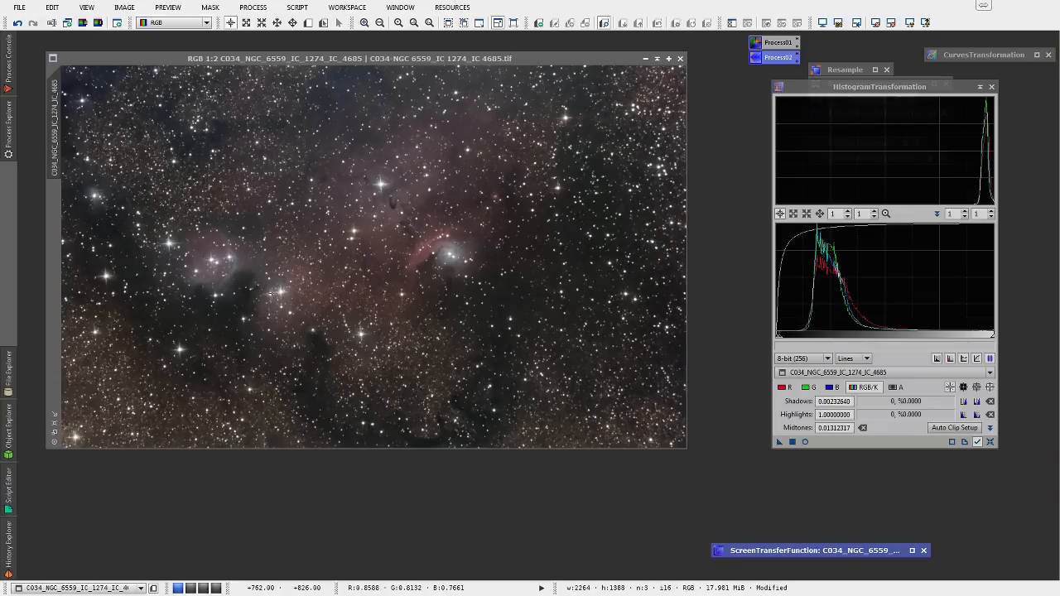
pyautogui.click(978, 87)
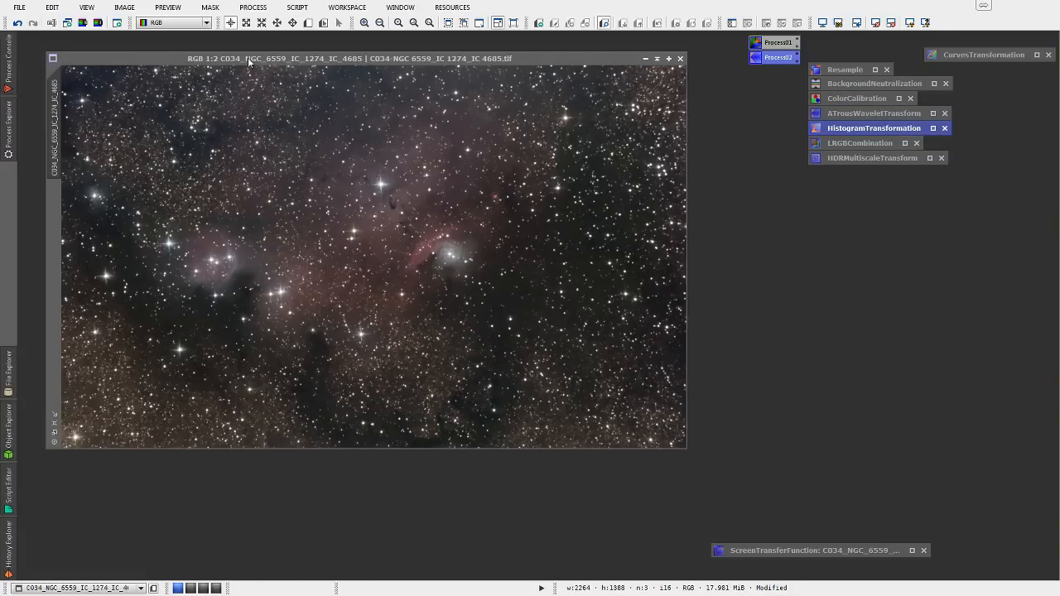
# - Extract the CIE L* lightness of the stretched image as a separate grayscale image and bring the colour image back to the front
pyautogui.click(181, 59)
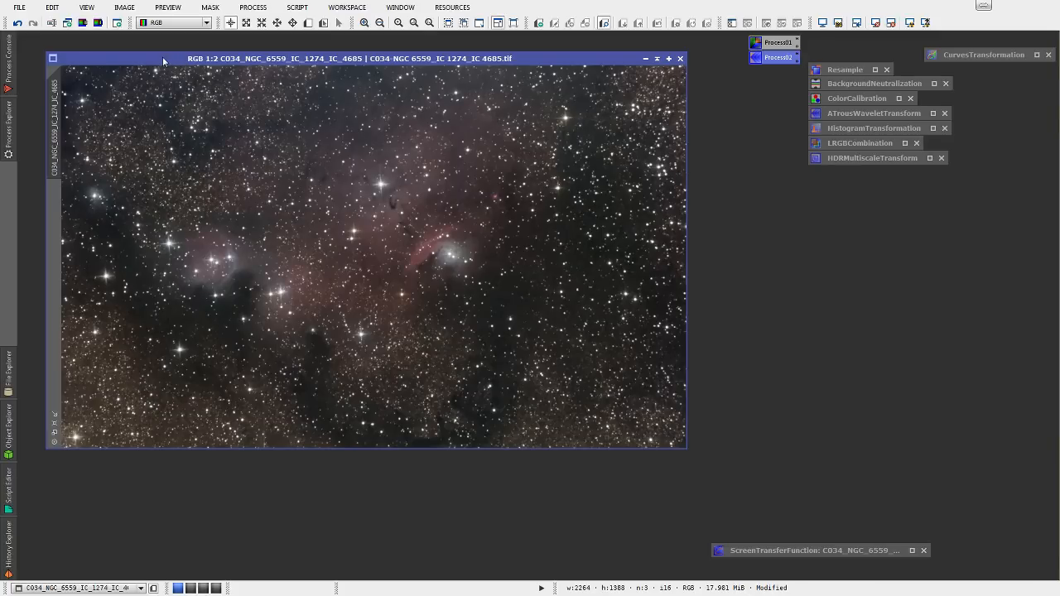
pyautogui.click(125, 8)
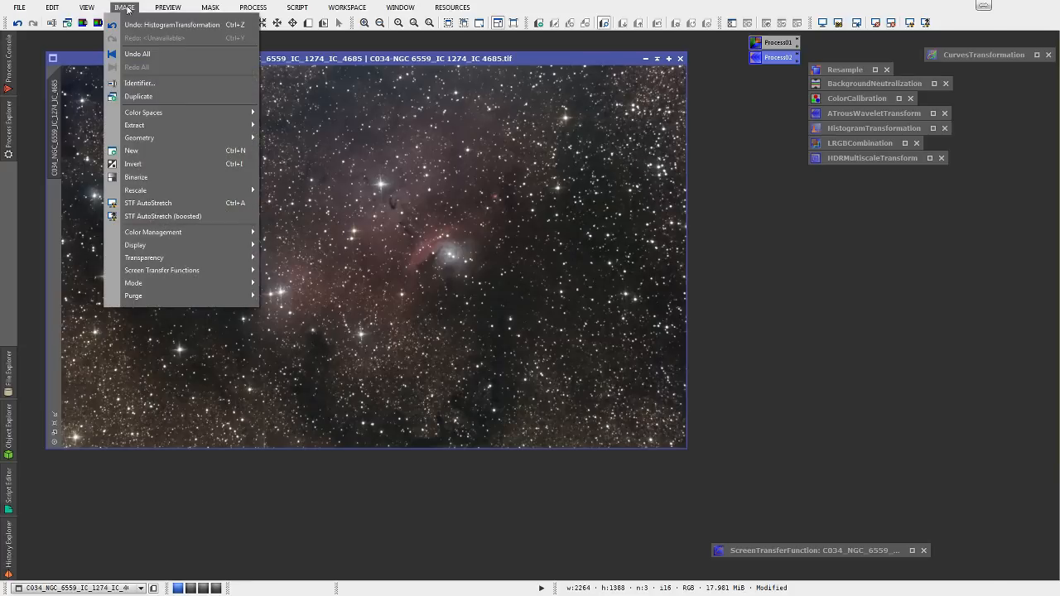
pyautogui.moveTo(146, 126)
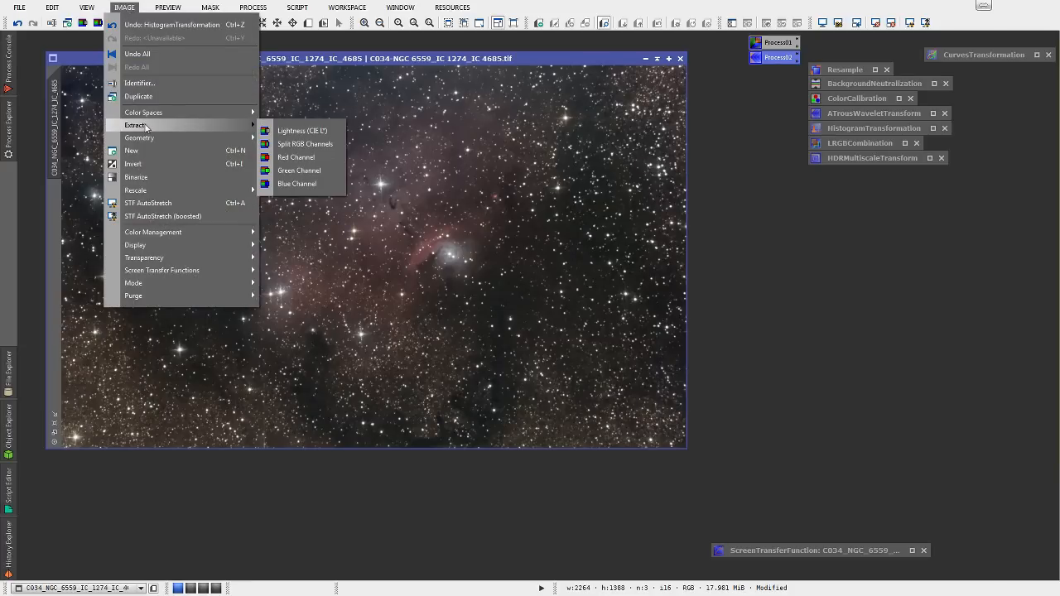
pyautogui.click(311, 131)
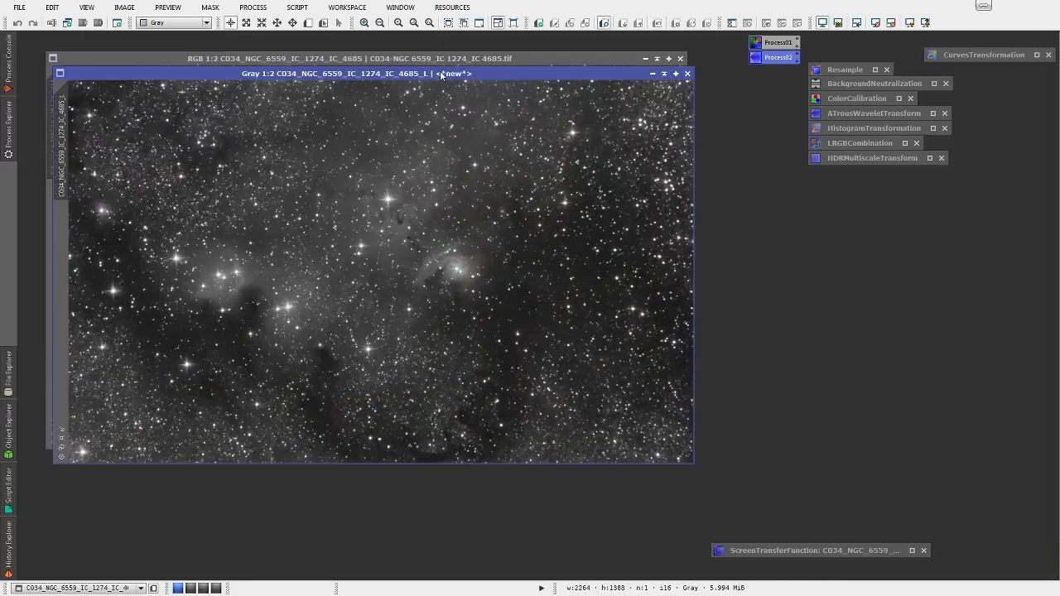
pyautogui.moveTo(441, 74); pyautogui.dragTo(425, 155)
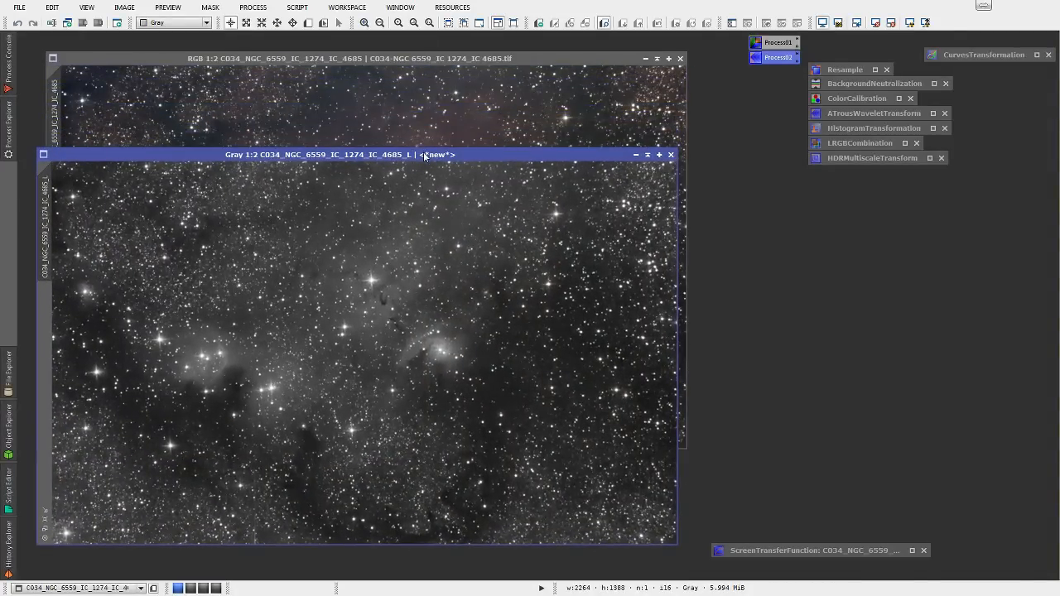
pyautogui.click(482, 60)
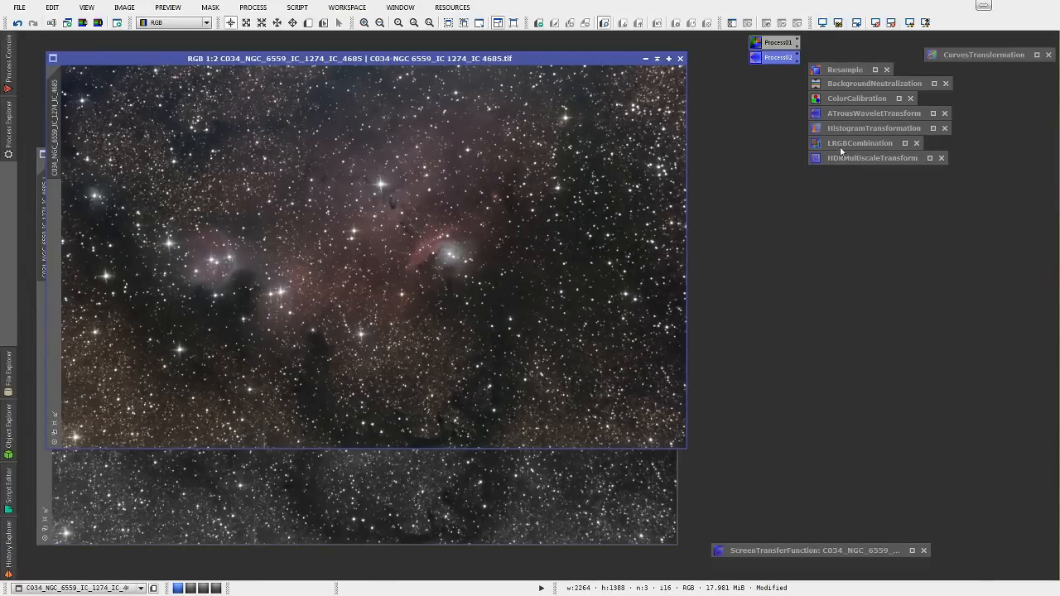
# - Set up LRGBCombination with the R, G and B channels disabled and C034_NGC_6559_IC_1274_IC_4685_L as the lightness source
pyautogui.doubleClick(867, 145)
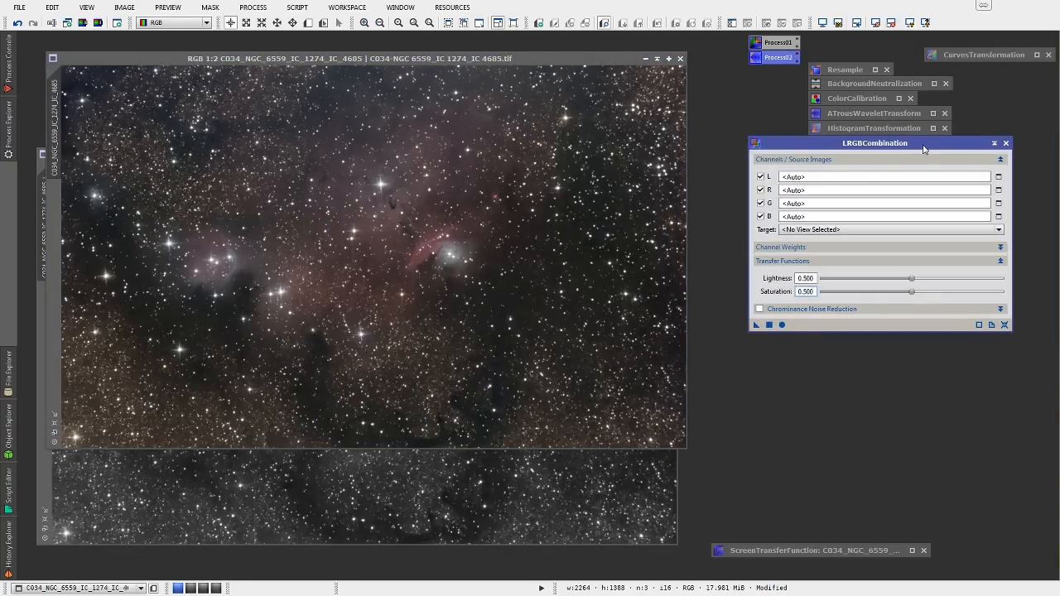
pyautogui.click(761, 189)
pyautogui.click(761, 203)
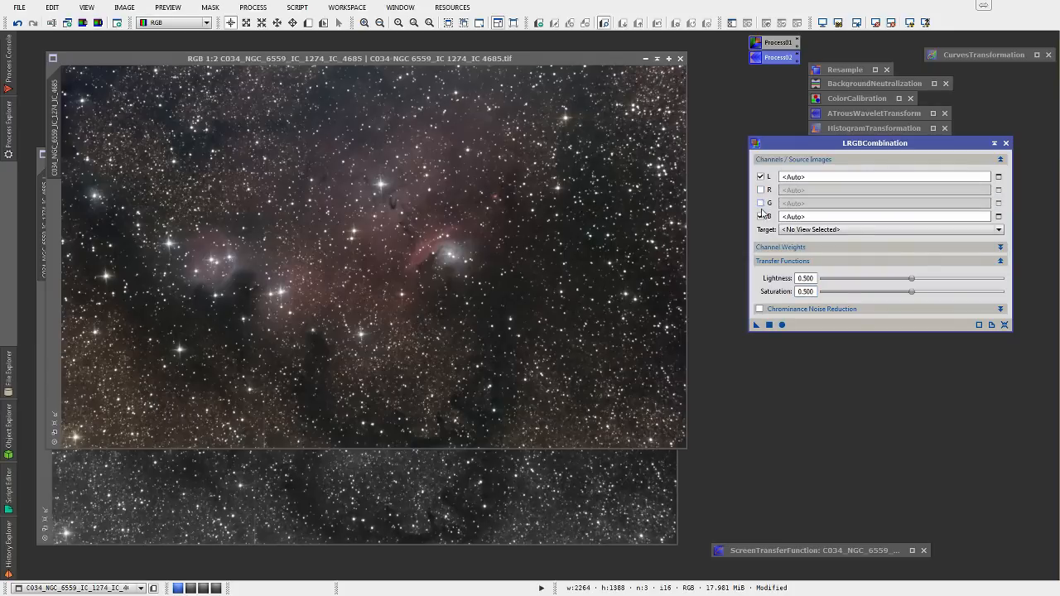
pyautogui.click(761, 216)
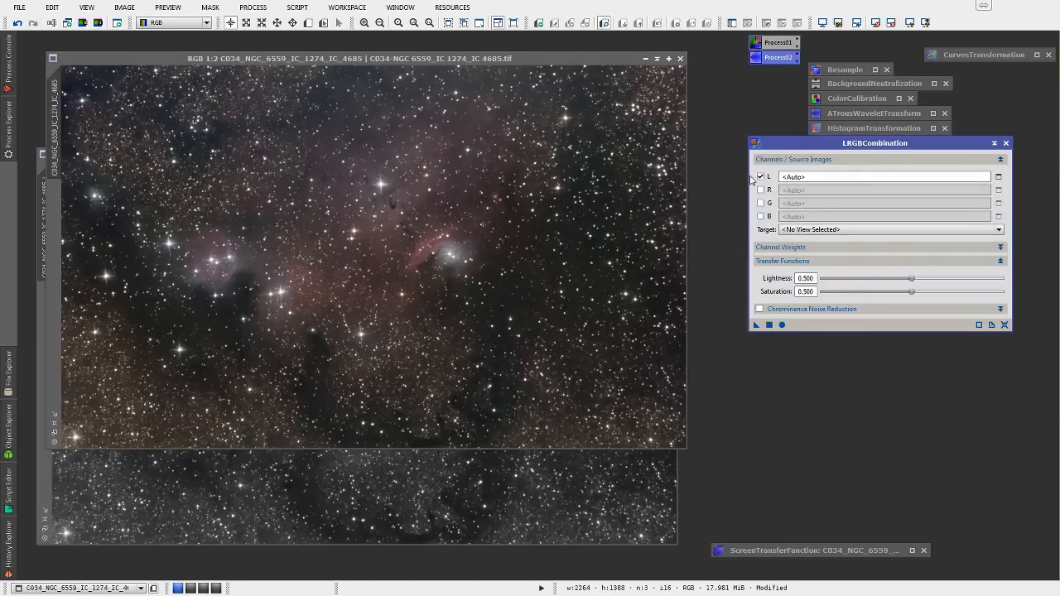
pyautogui.click(999, 177)
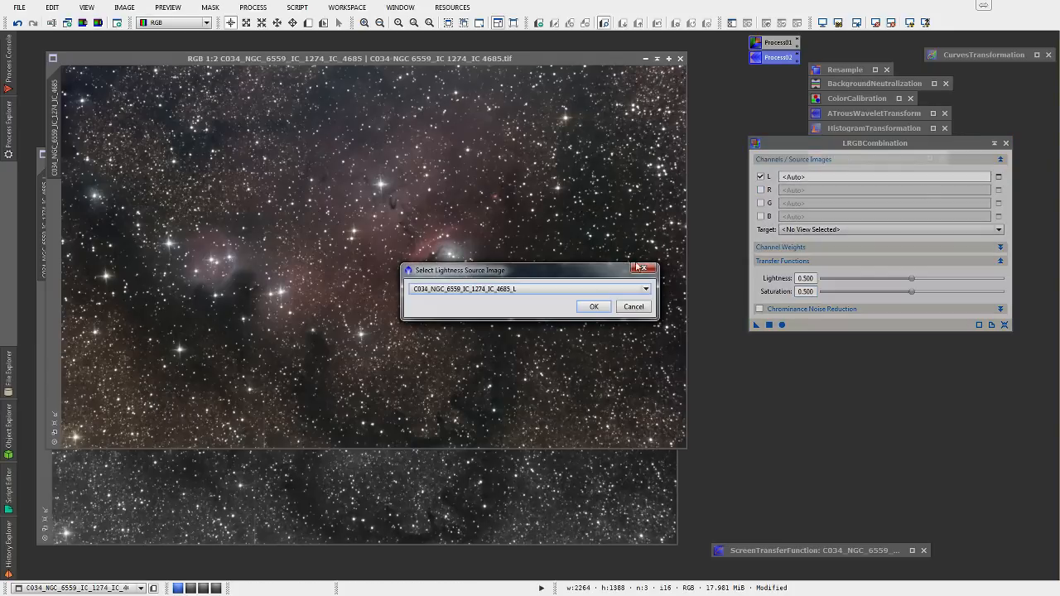
pyautogui.click(520, 289)
pyautogui.click(517, 301)
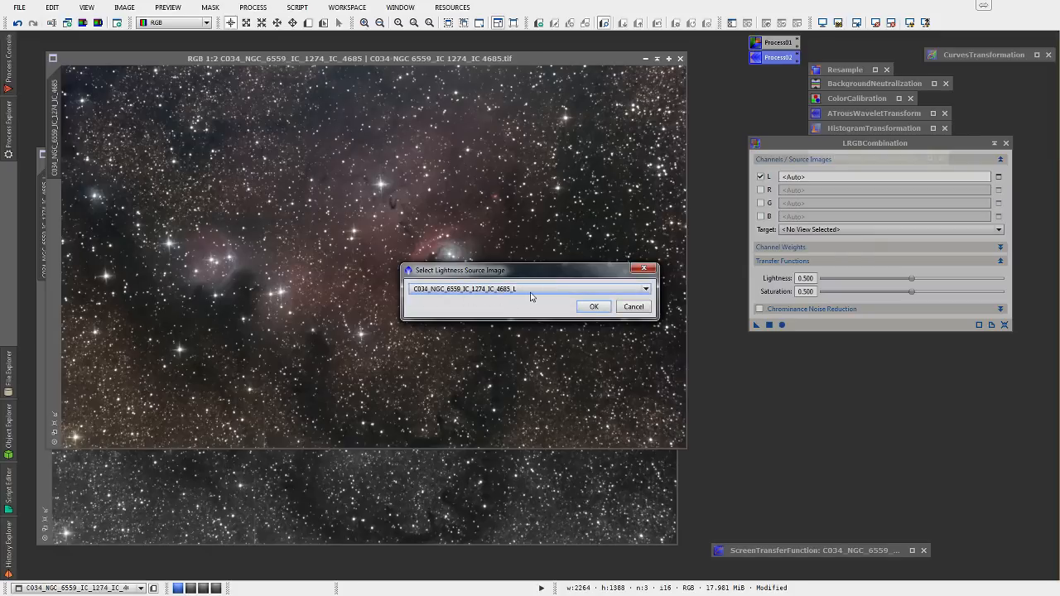
pyautogui.click(590, 308)
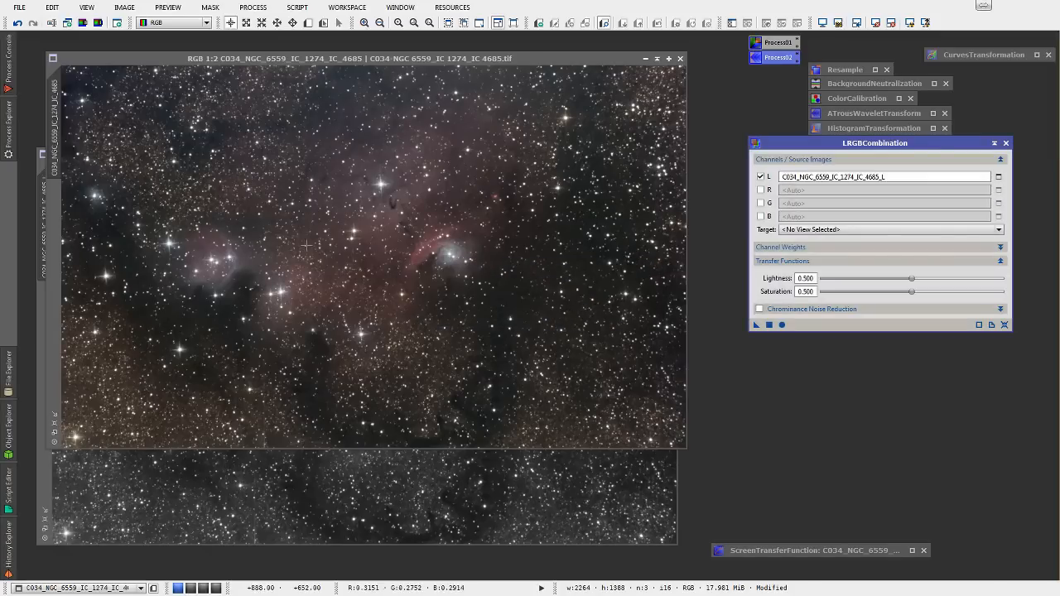
# - Create two full-image previews of the stretched colour image, fit both to the window, and return to the LRGBCombination settings
pyautogui.moveTo(64, 142); pyautogui.dragTo(71, 224)
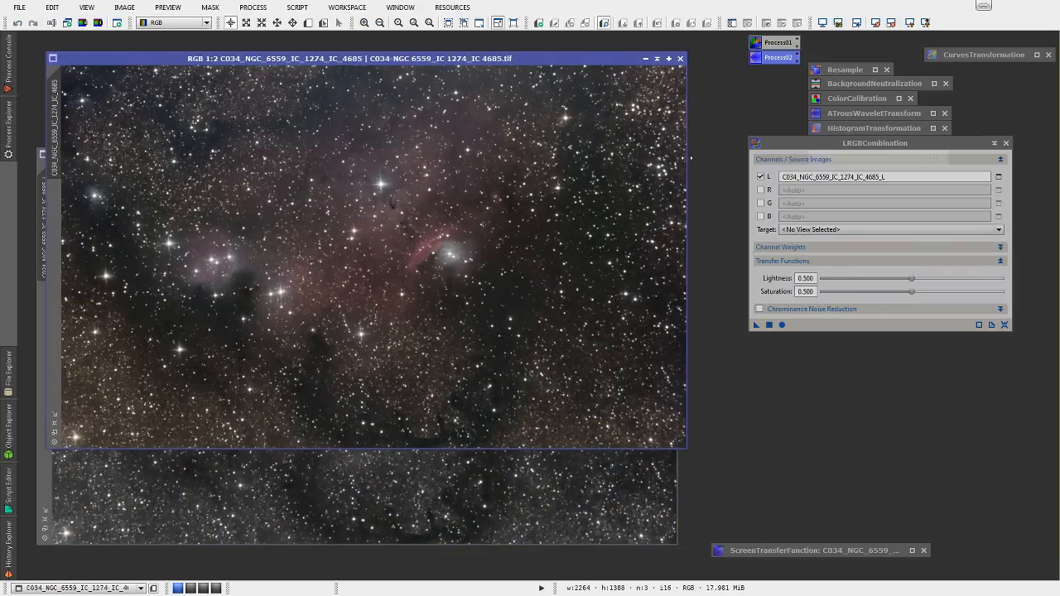
pyautogui.click(687, 157)
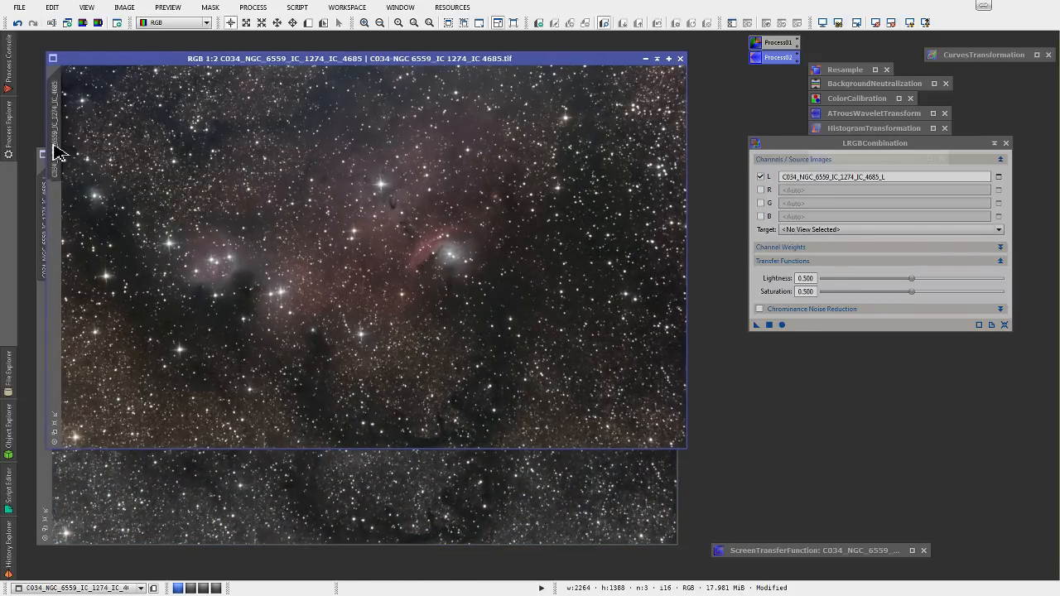
pyautogui.moveTo(60, 146); pyautogui.dragTo(59, 194)
pyautogui.moveTo(62, 204)
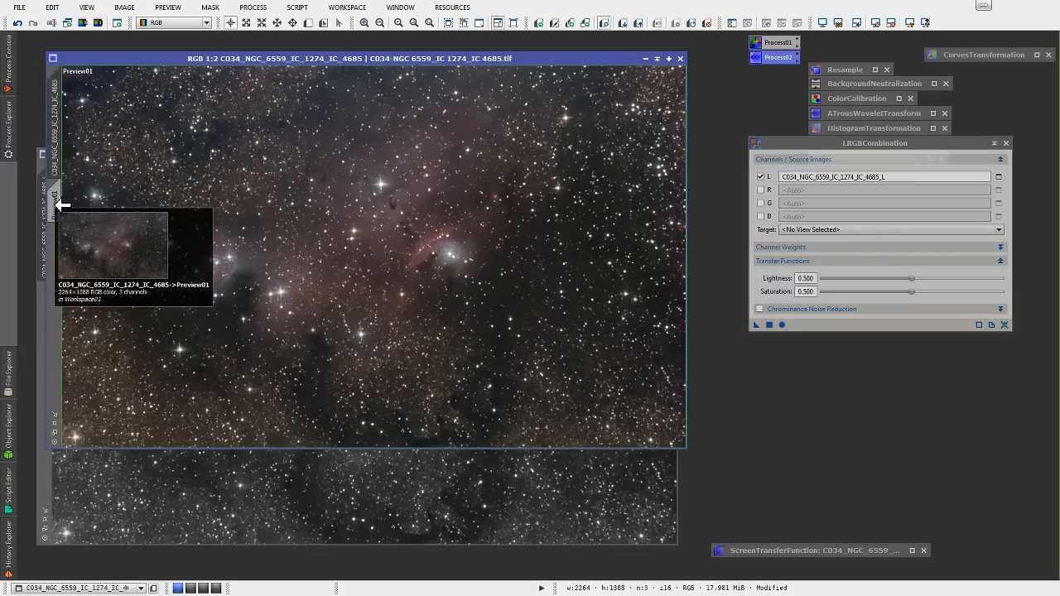
pyautogui.moveTo(60, 202); pyautogui.dragTo(62, 254)
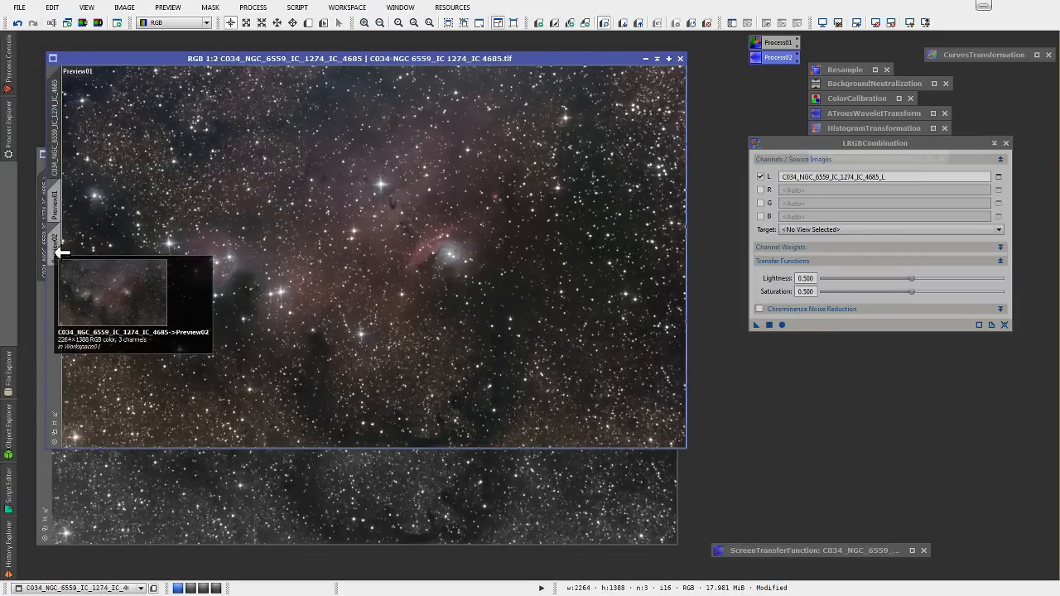
pyautogui.click(61, 253)
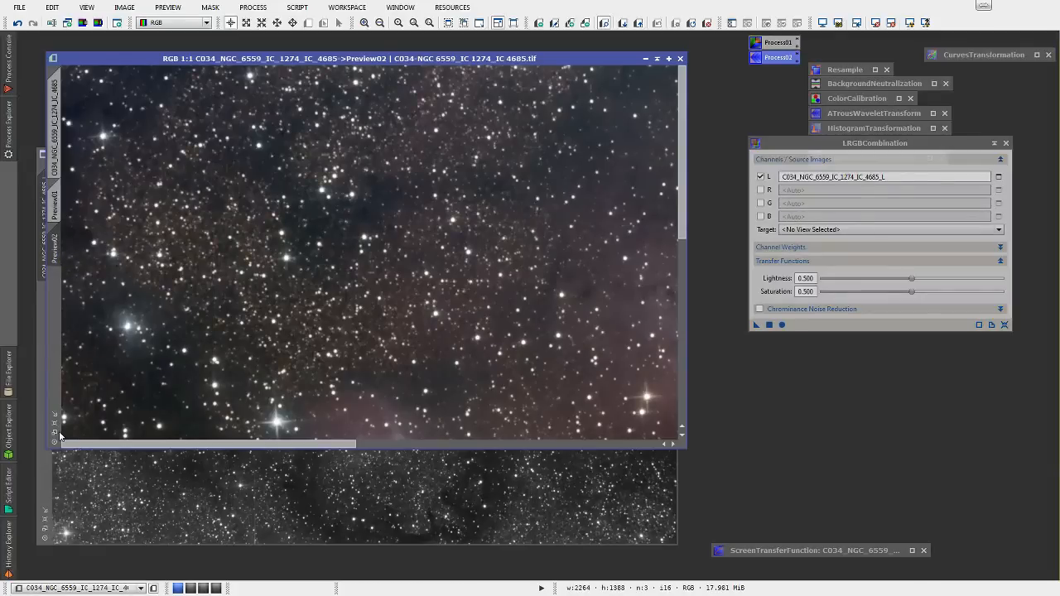
pyautogui.click(62, 208)
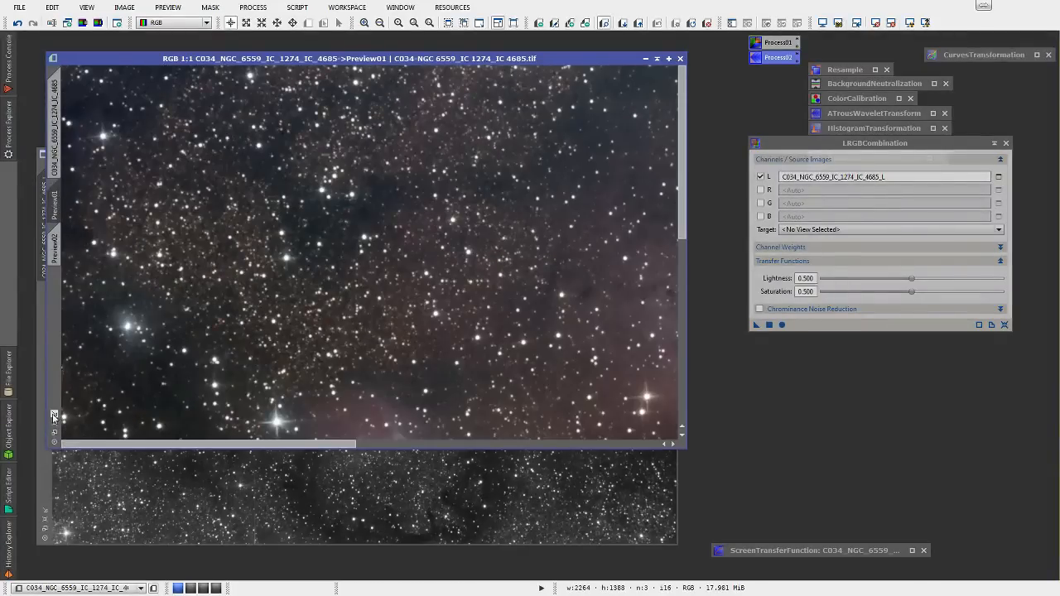
pyautogui.click(62, 249)
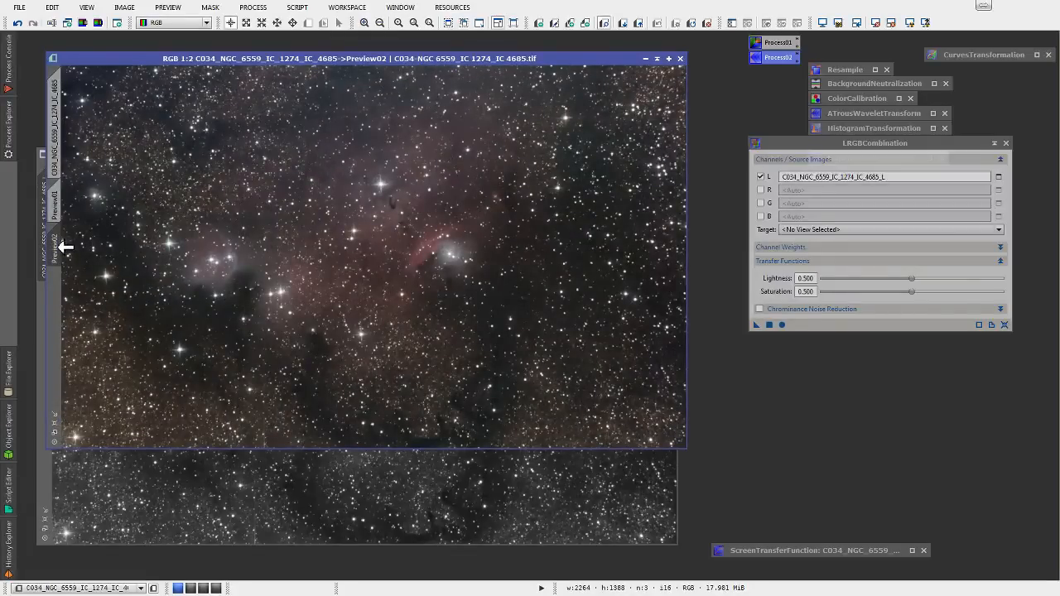
pyautogui.click(817, 150)
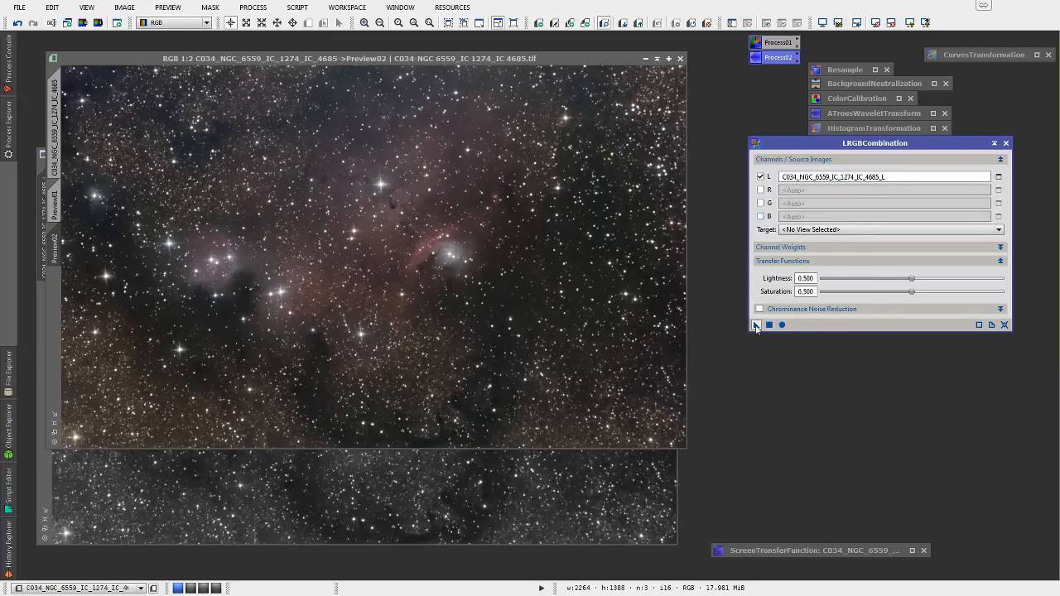
# - Test LRGBCombination on Preview02, first with saturation 0.500 and again with saturation 0.250
pyautogui.moveTo(755, 326); pyautogui.dragTo(314, 281)
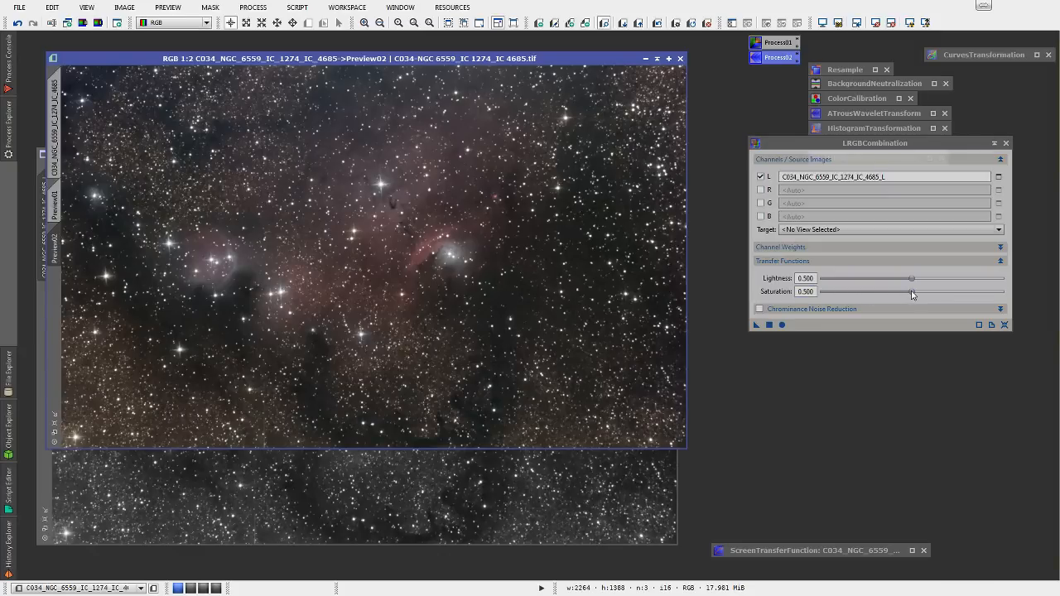
pyautogui.moveTo(912, 294); pyautogui.dragTo(868, 293)
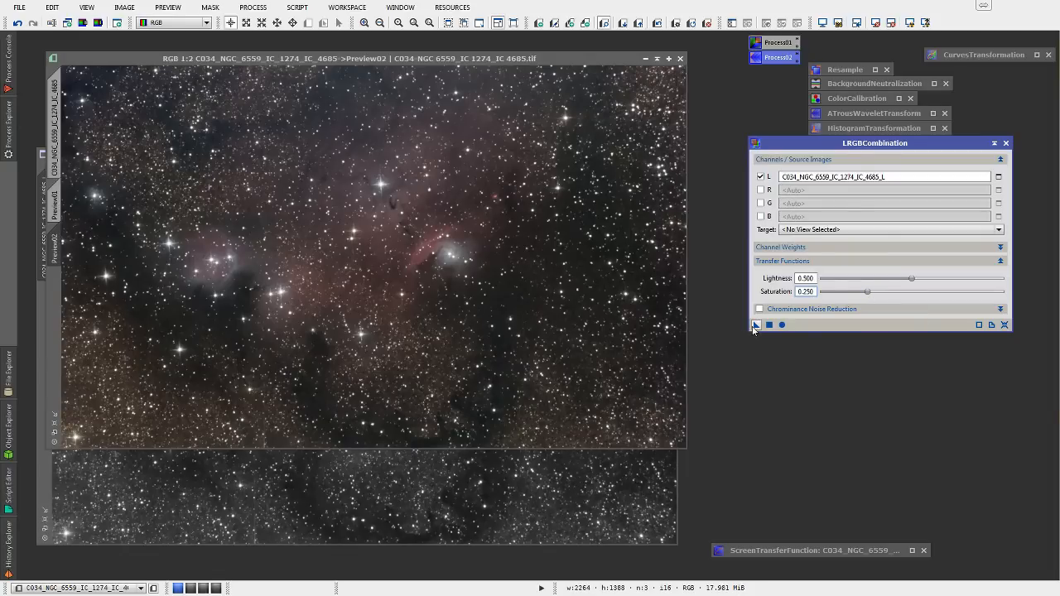
pyautogui.moveTo(756, 325); pyautogui.dragTo(411, 272)
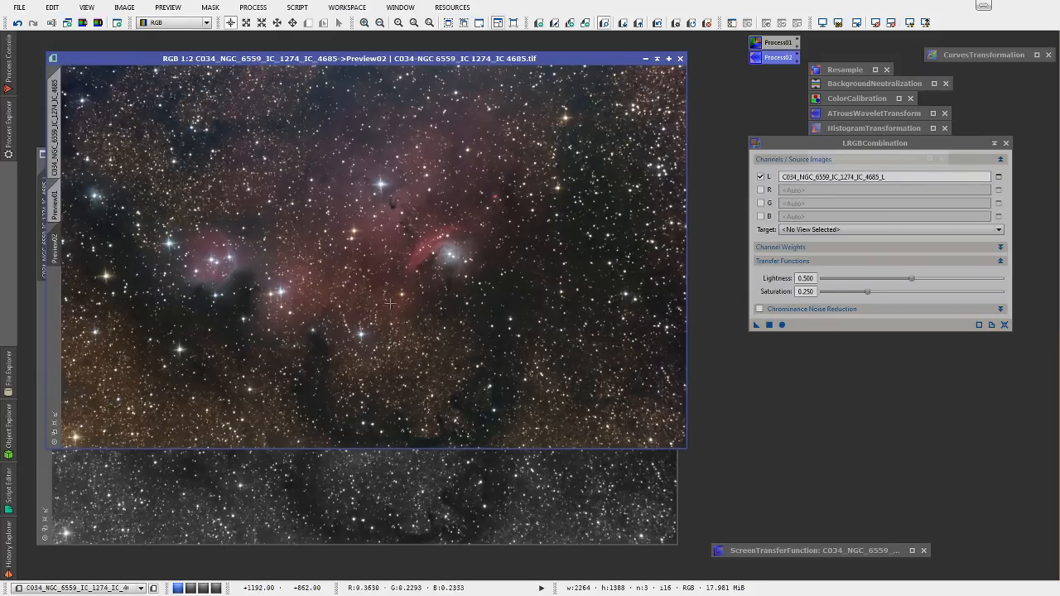
# - Set the LRGBCombination saturation to 0.200 and apply the process to Preview01
pyautogui.click(55, 207)
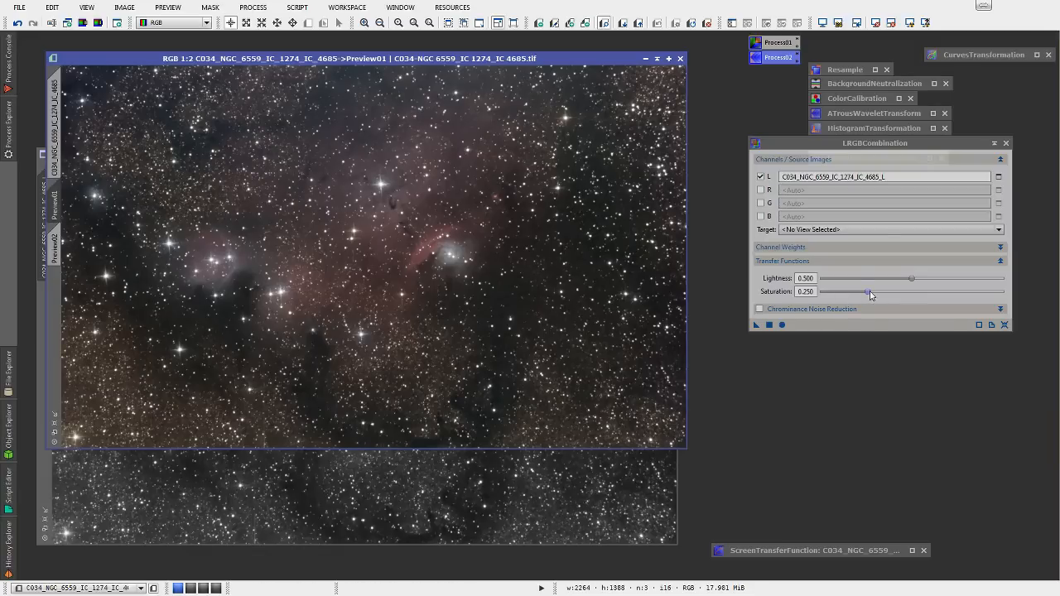
pyautogui.moveTo(869, 292); pyautogui.dragTo(861, 295)
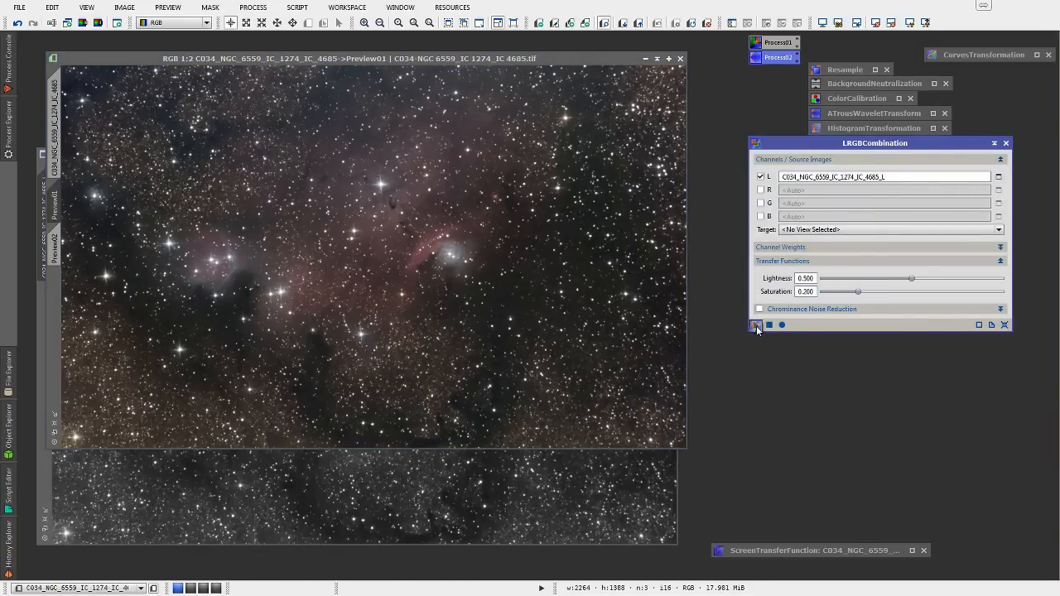
pyautogui.moveTo(755, 325); pyautogui.dragTo(432, 300)
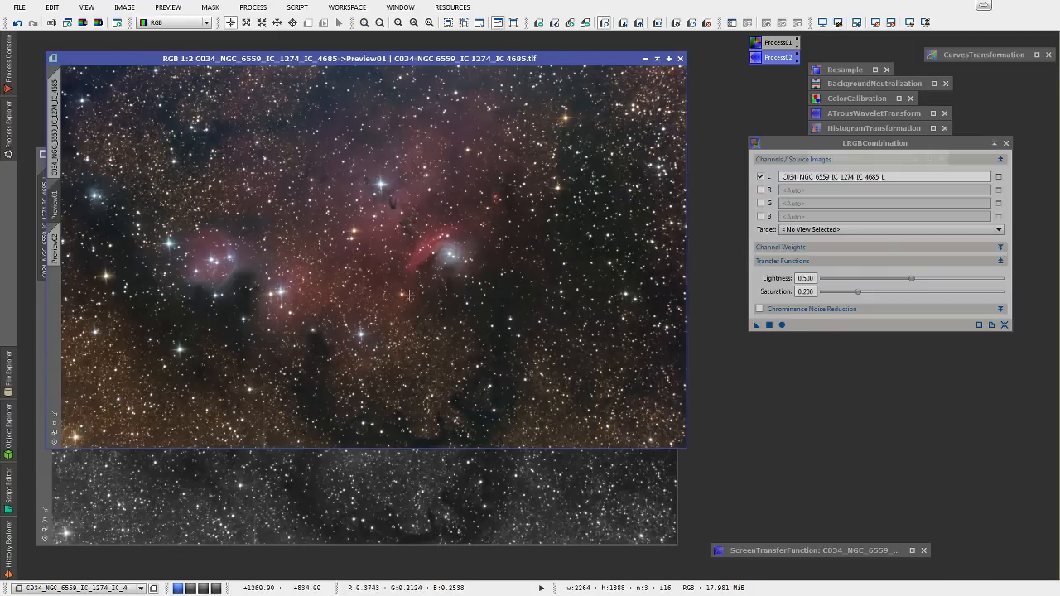
# - Compare both LRGB previews with the original image, and examine Preview01 at 2:1 for colour noise around the blue nebula and dark background
pyautogui.click(56, 248)
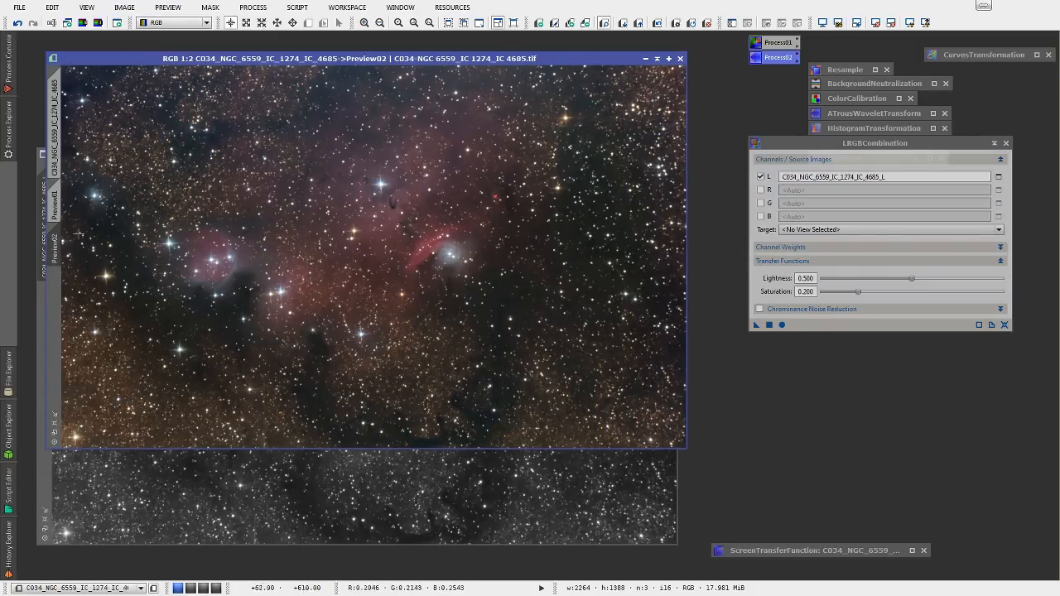
pyautogui.click(56, 209)
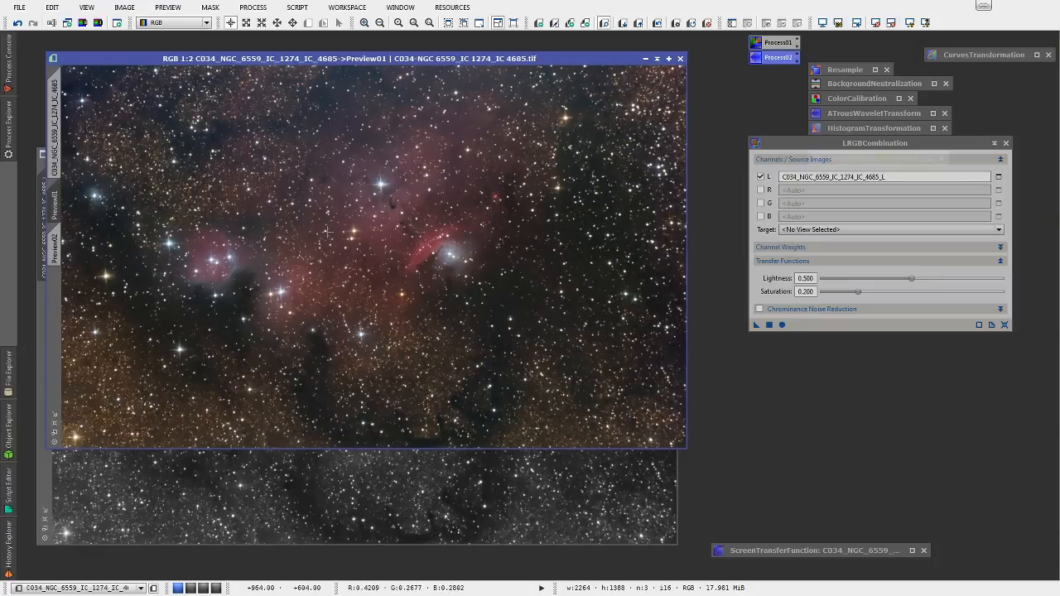
pyautogui.click(58, 144)
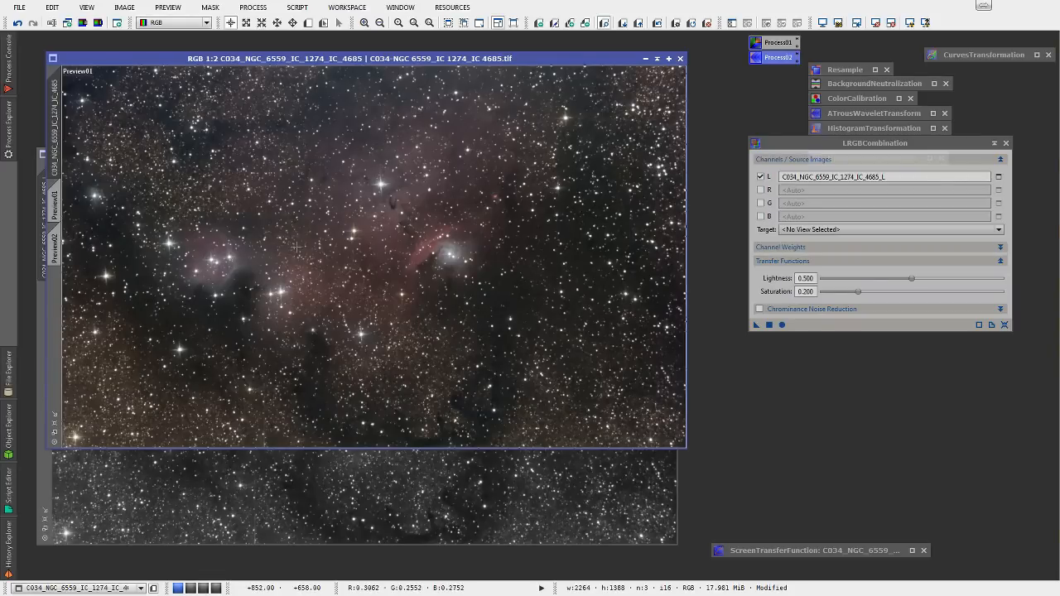
pyautogui.click(56, 209)
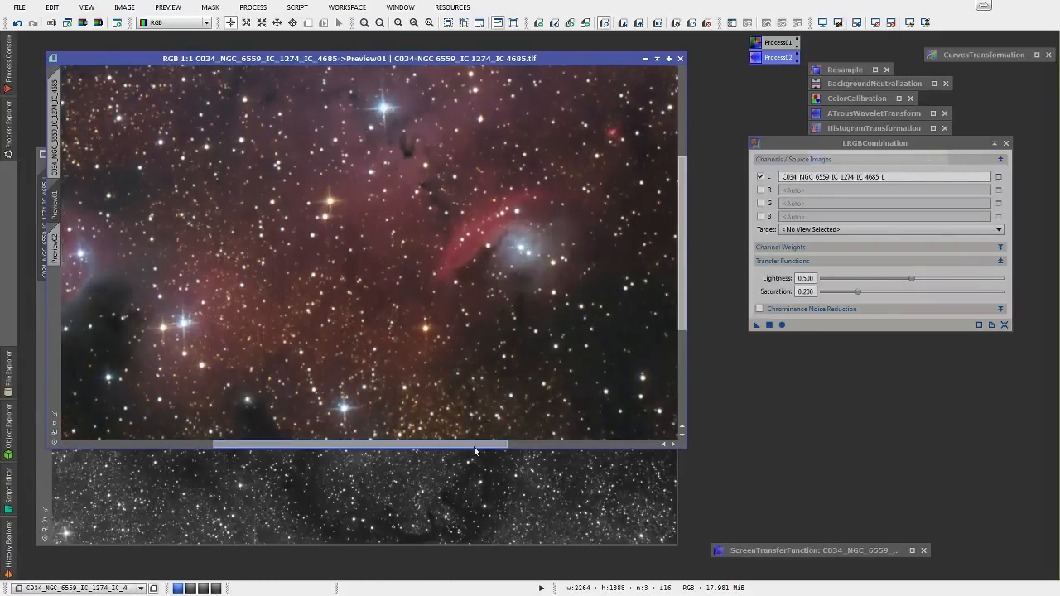
pyautogui.moveTo(474, 446); pyautogui.dragTo(535, 448)
pyautogui.scroll(1, 468, 364)
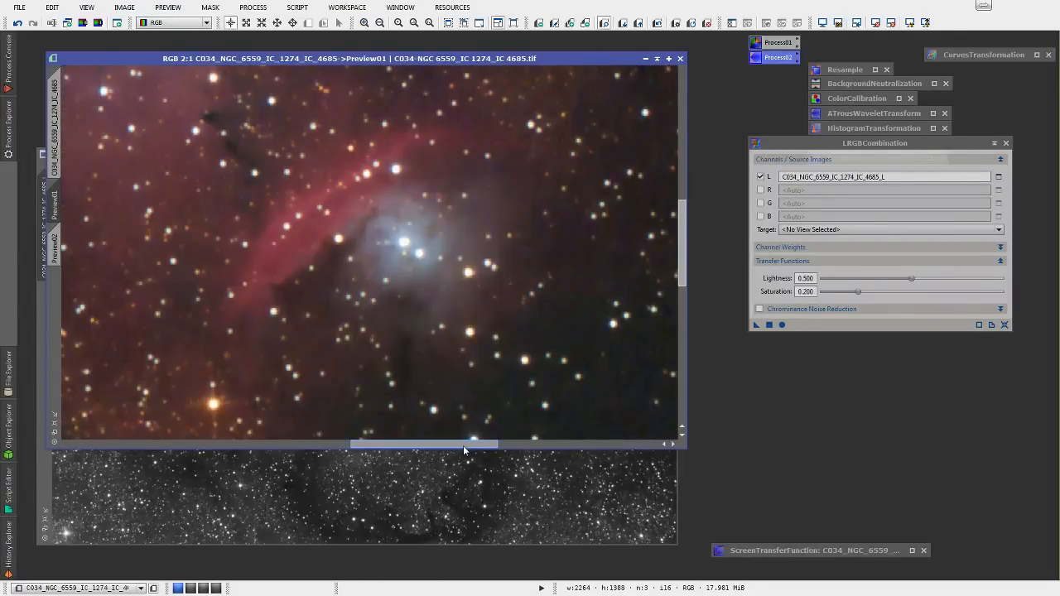
pyautogui.moveTo(463, 445); pyautogui.dragTo(511, 447)
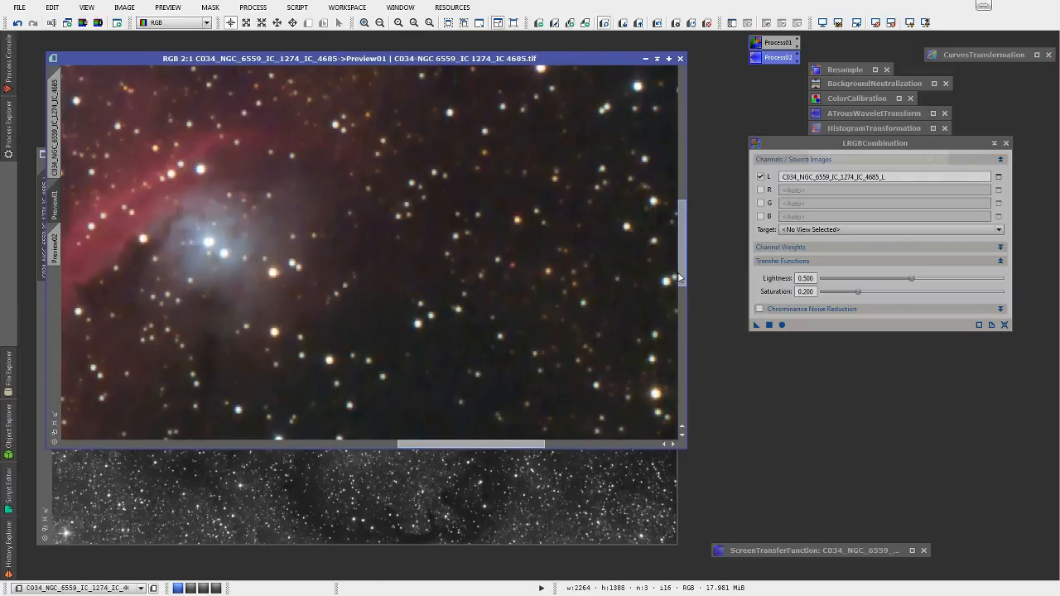
pyautogui.moveTo(681, 266); pyautogui.dragTo(682, 301)
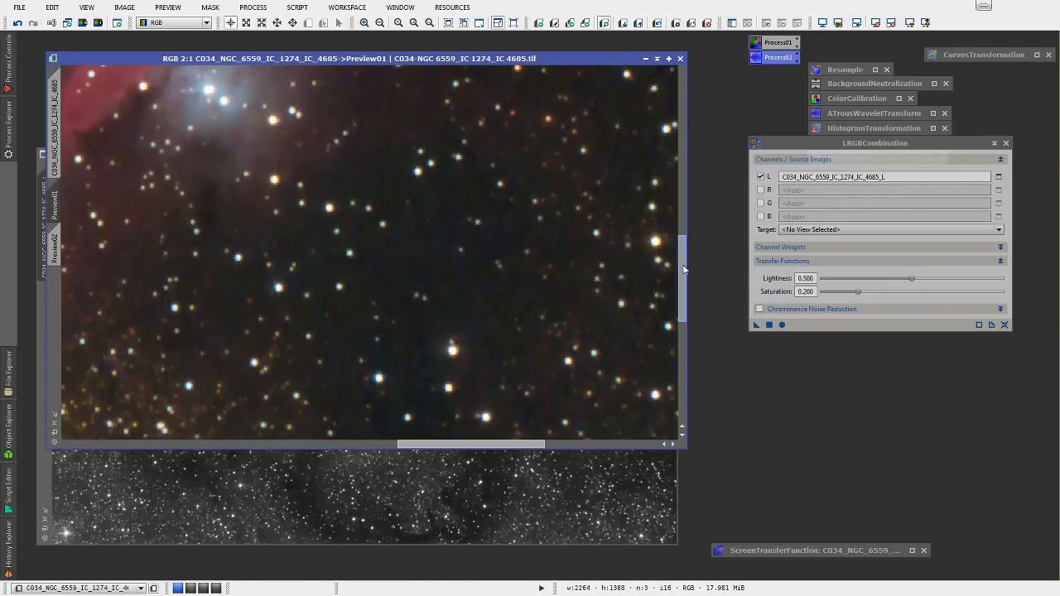
pyautogui.scroll(-2, 449, 303)
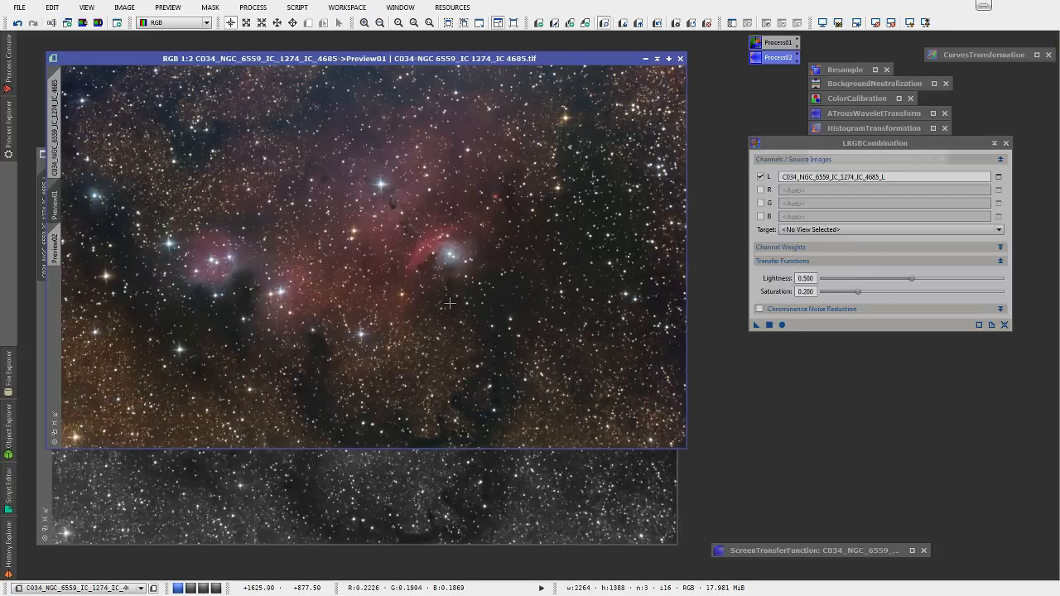
# - Enable chrominance noise reduction in LRGBCombination, apply it to Preview01, and inspect the dark background at 2:1
pyautogui.click(759, 310)
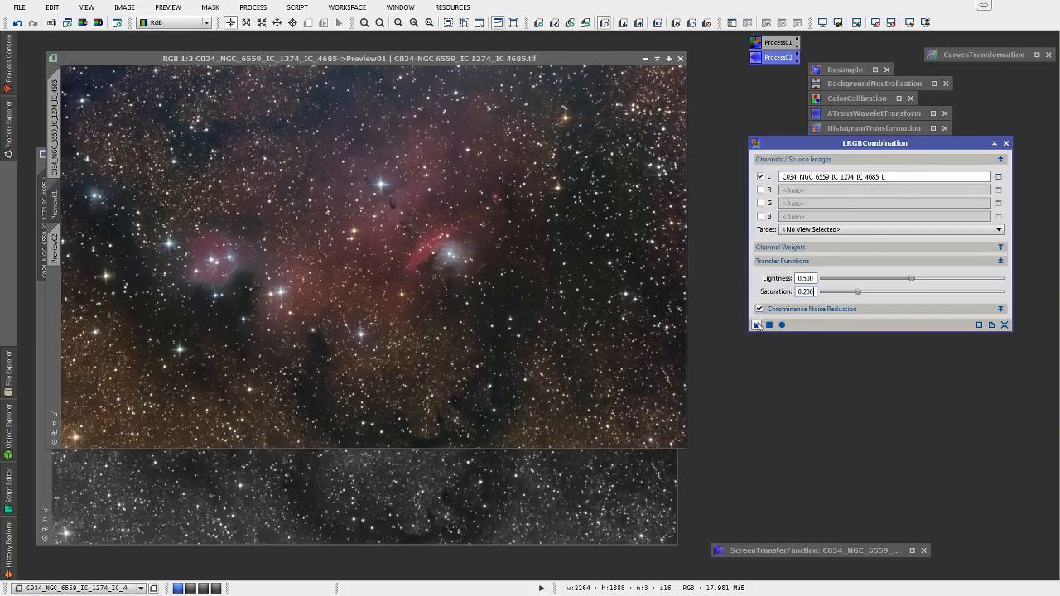
pyautogui.moveTo(756, 325); pyautogui.dragTo(358, 295)
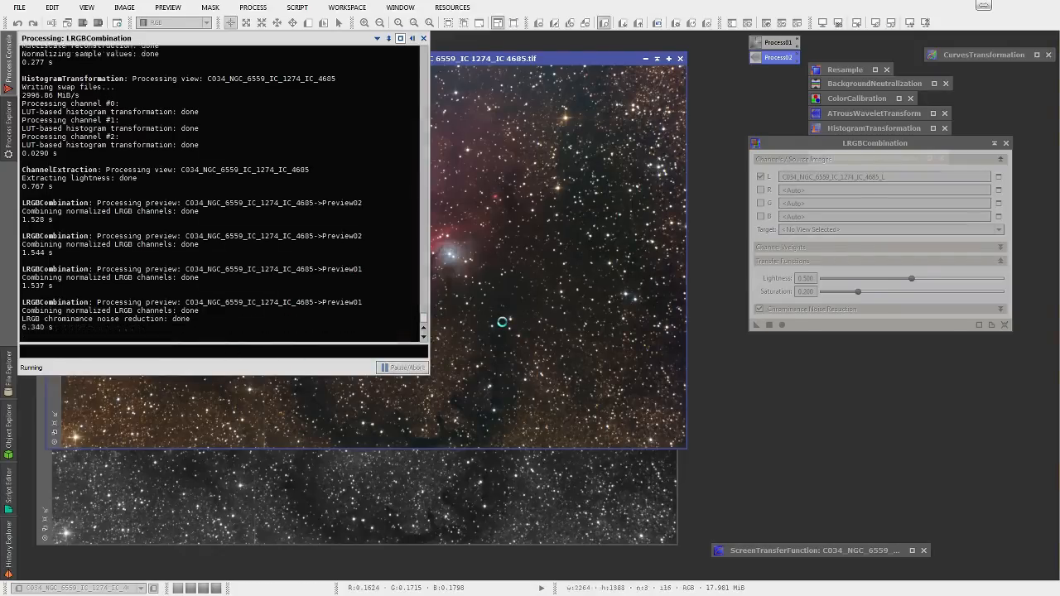
pyautogui.scroll(2, 520, 313)
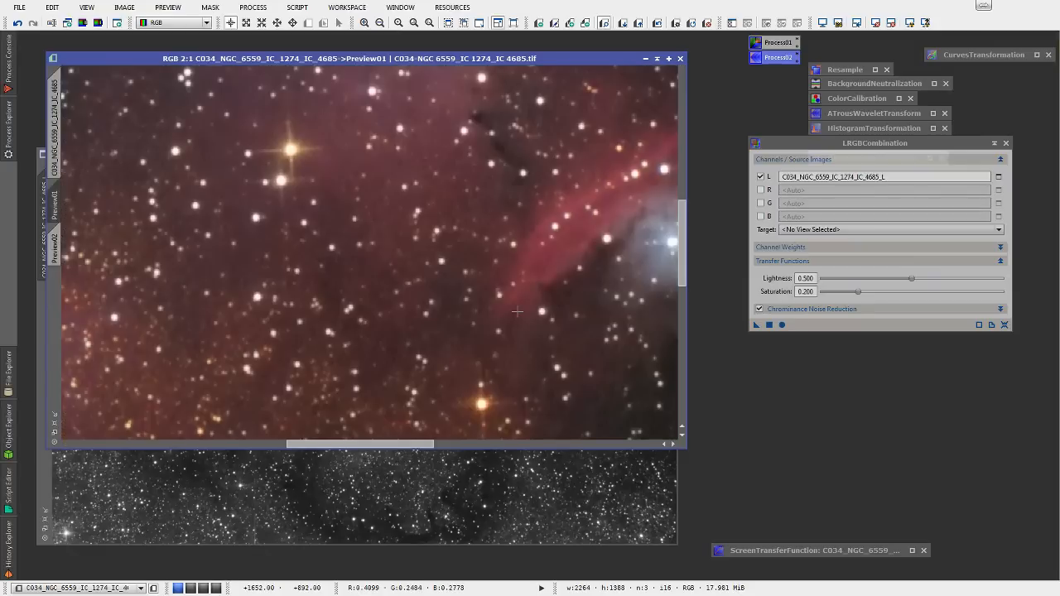
pyautogui.moveTo(405, 448); pyautogui.dragTo(510, 448)
pyautogui.moveTo(675, 235); pyautogui.dragTo(677, 272)
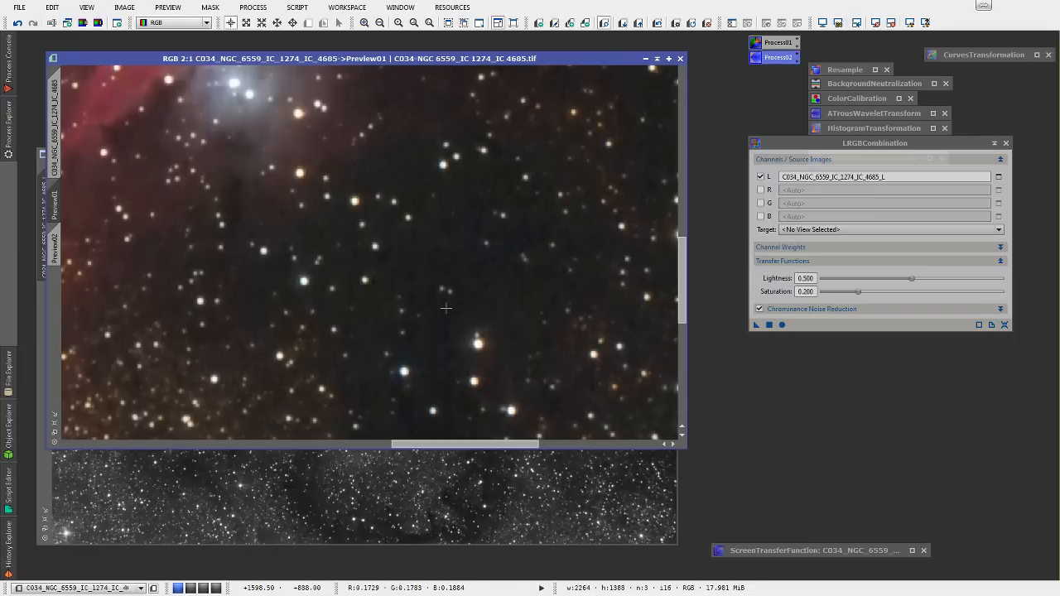
pyautogui.scroll(-2, 446, 308)
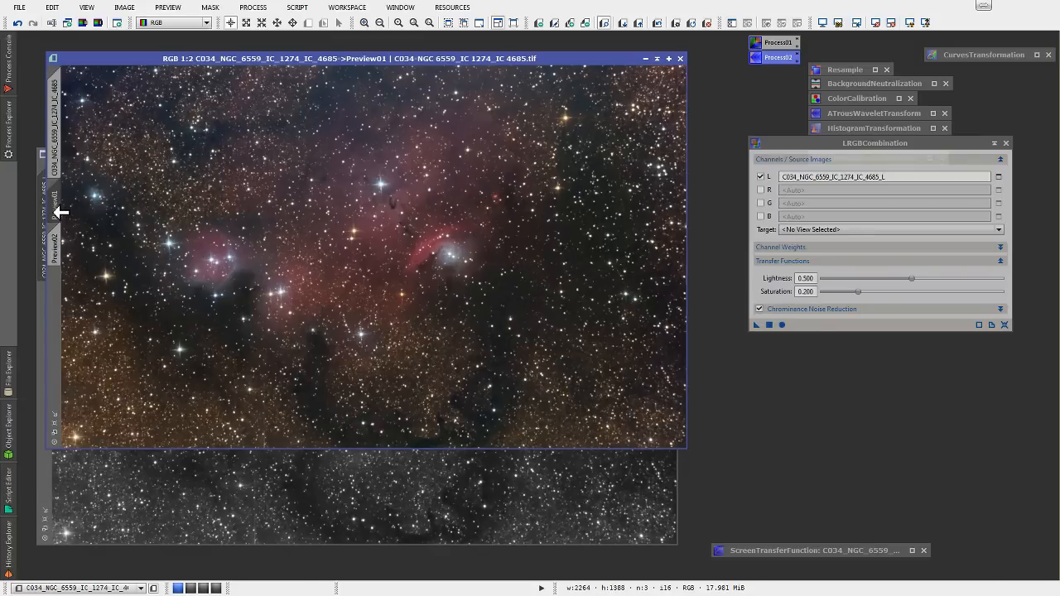
# - Delete both previews and apply LRGBCombination with saturation 0.200 and chrominance noise reduction to the full colour image
pyautogui.rightClick(60, 212)
pyautogui.click(83, 300)
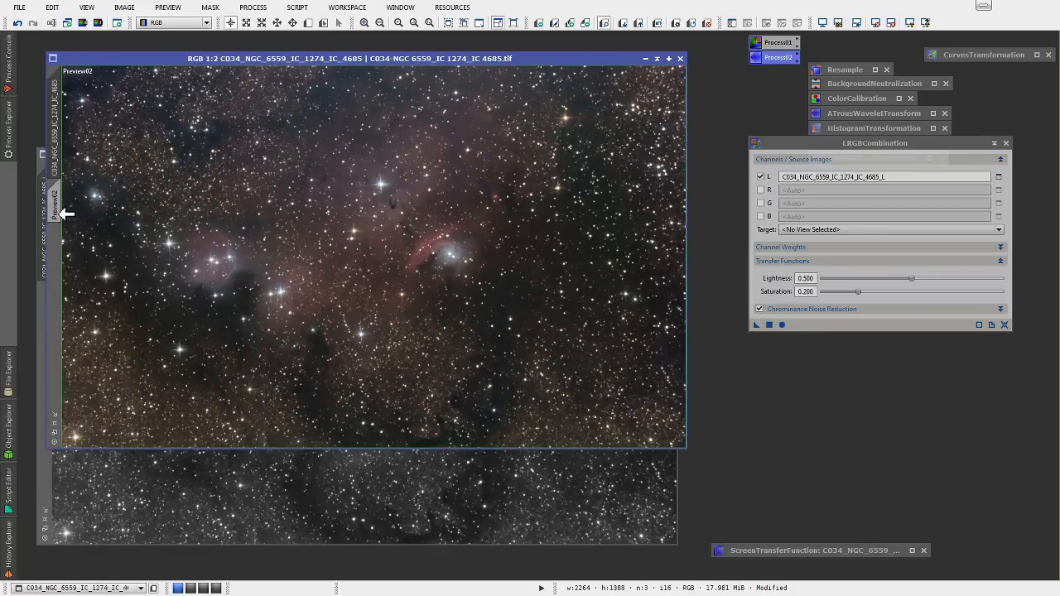
pyautogui.rightClick(60, 212)
pyautogui.click(82, 305)
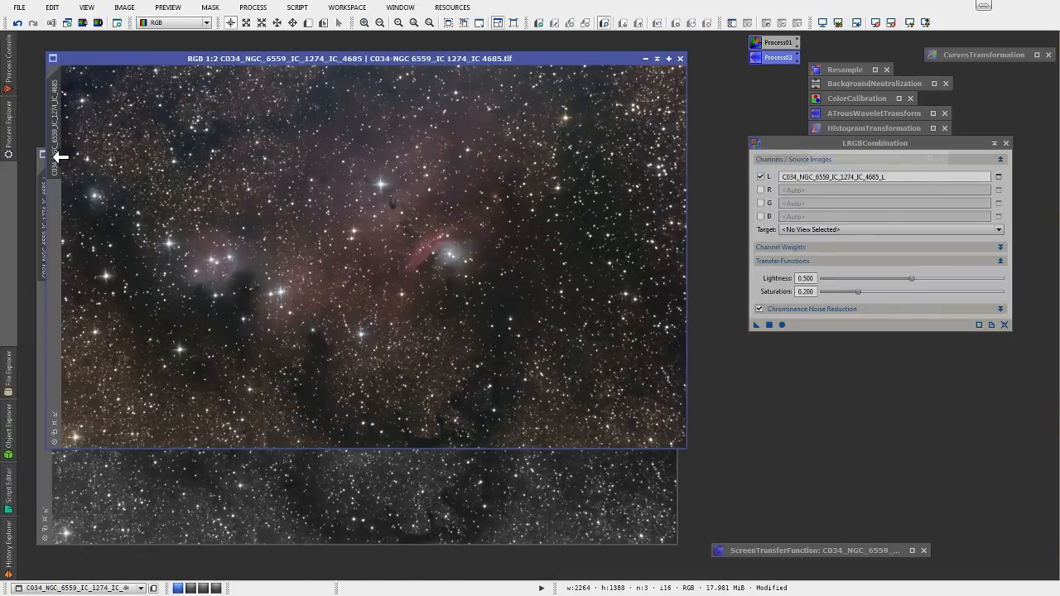
pyautogui.moveTo(757, 325); pyautogui.dragTo(444, 278)
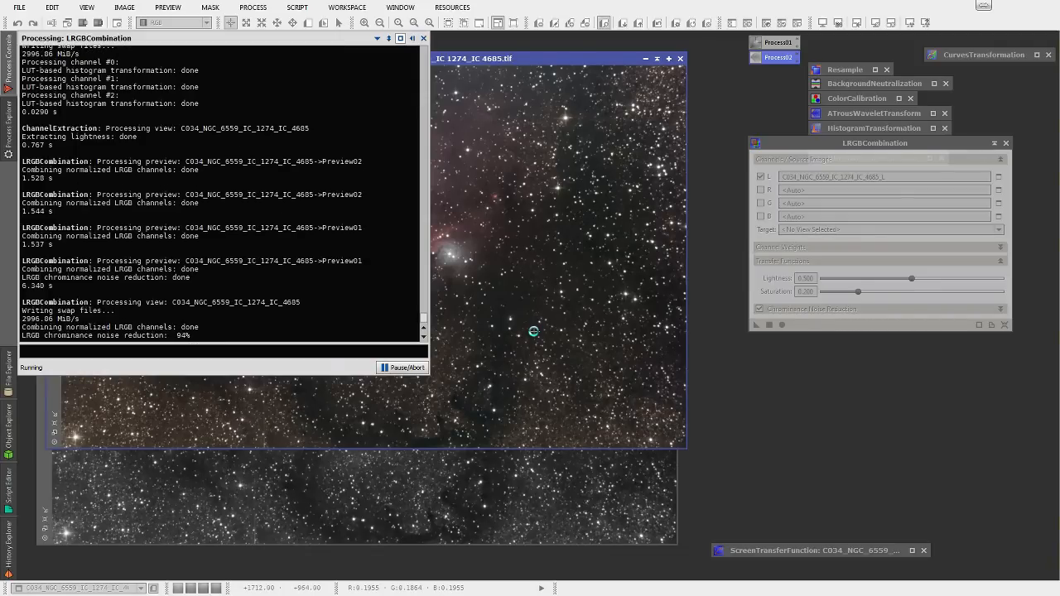
# - Close the extracted lightness image and collapse the LRGBCombination window
pyautogui.click(439, 475)
pyautogui.click(671, 154)
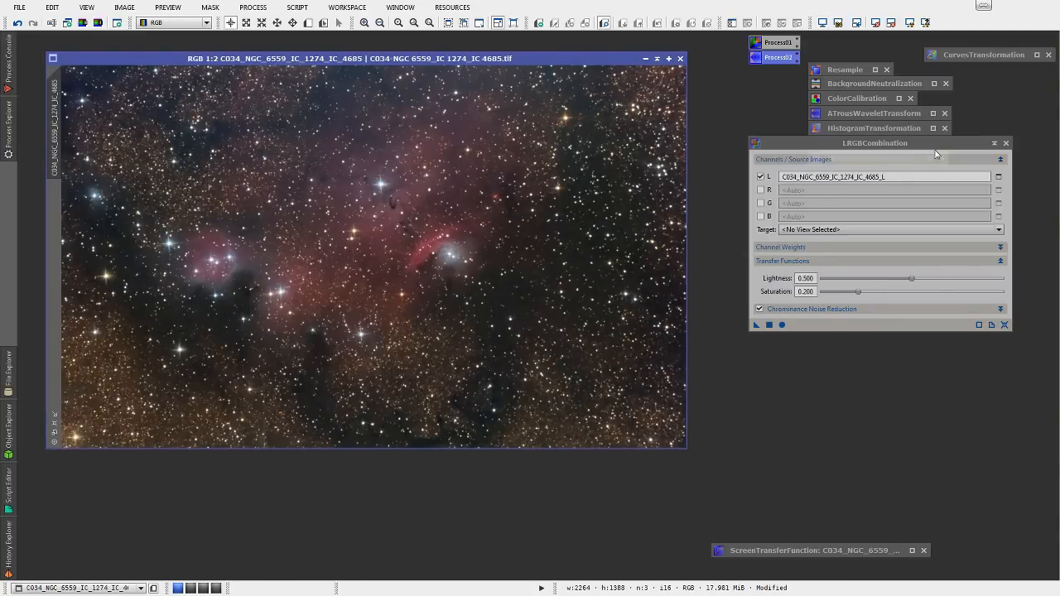
pyautogui.click(994, 144)
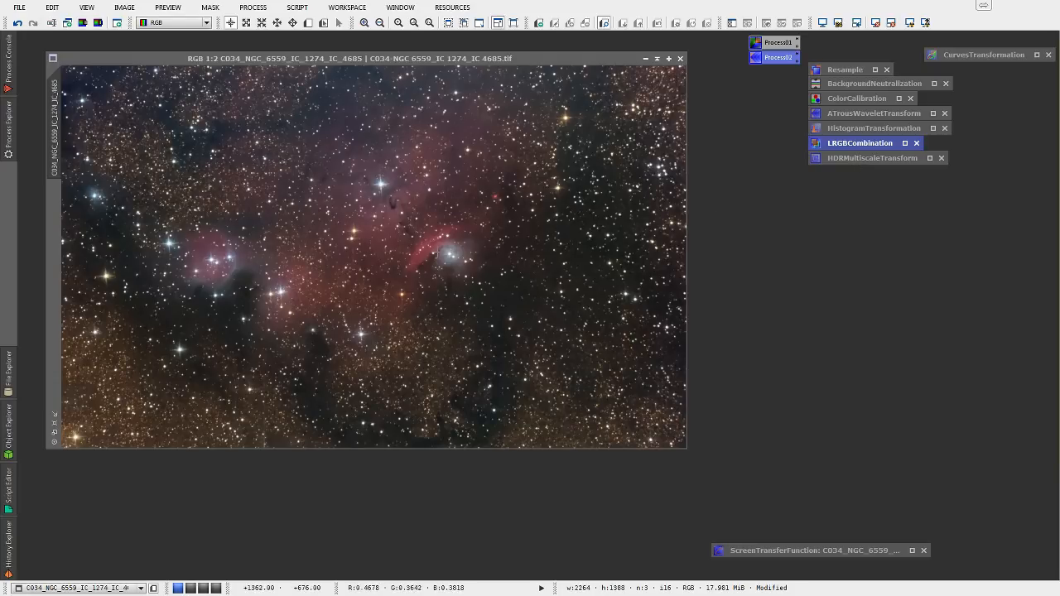
# - Expand HDRMultiscaleTransform and create two full-image previews of the colour image, both fitted to the window
pyautogui.doubleClick(848, 158)
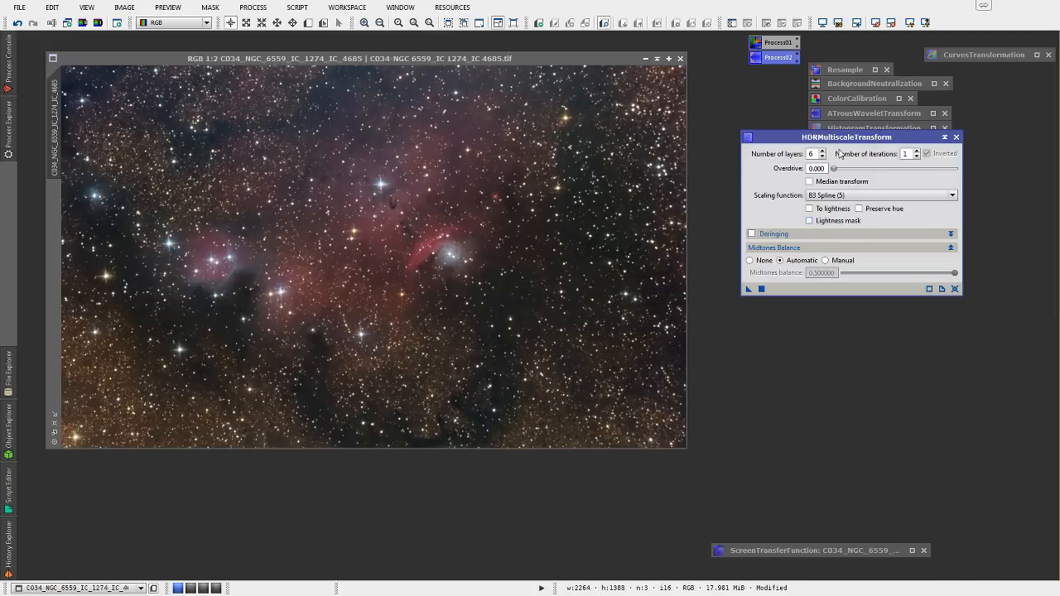
pyautogui.click(58, 136)
pyautogui.click(58, 207)
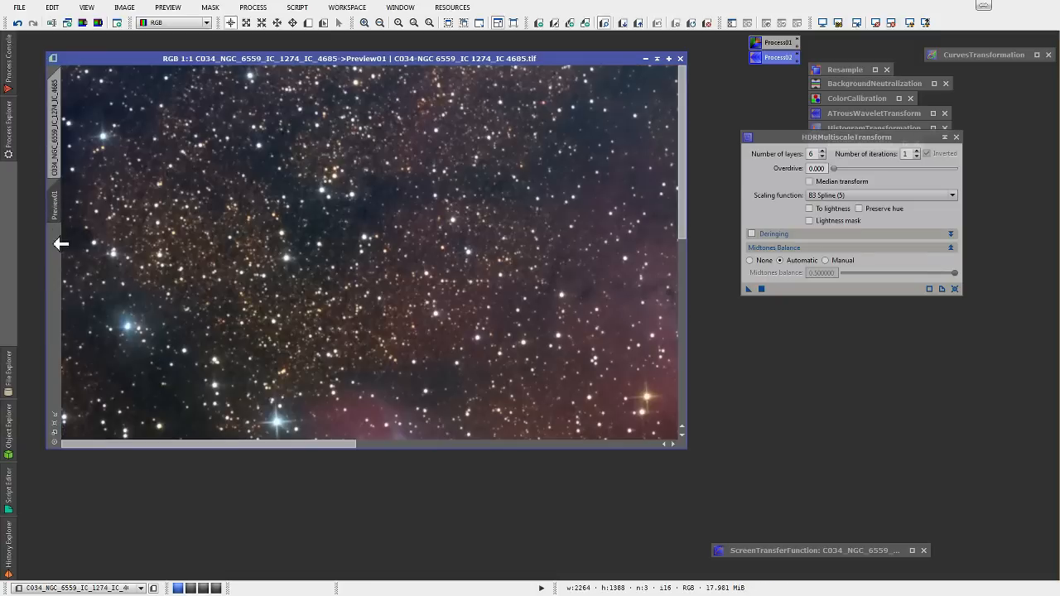
pyautogui.click(55, 431)
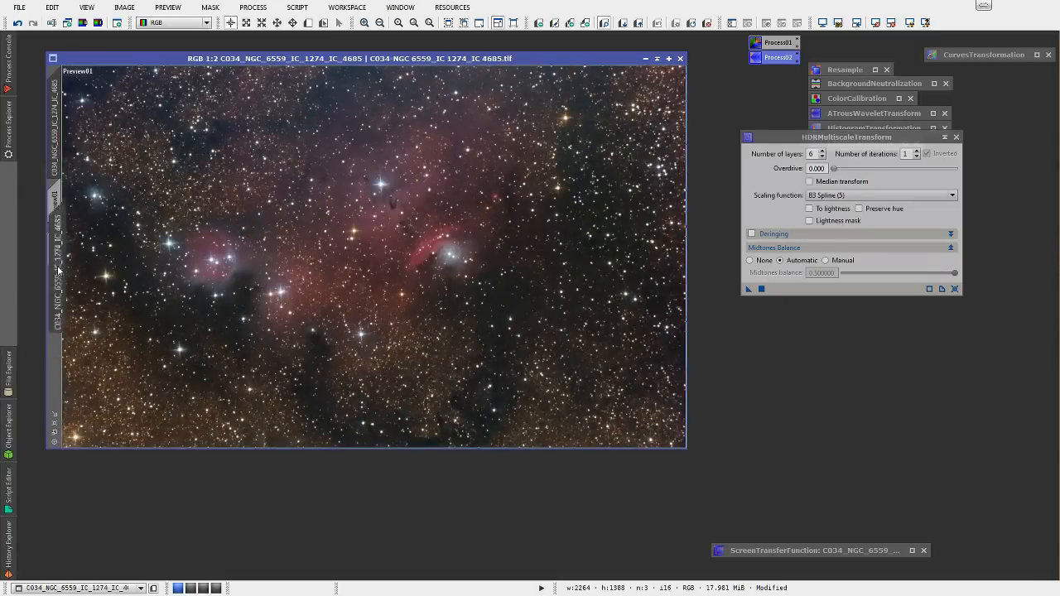
pyautogui.click(56, 258)
pyautogui.click(54, 431)
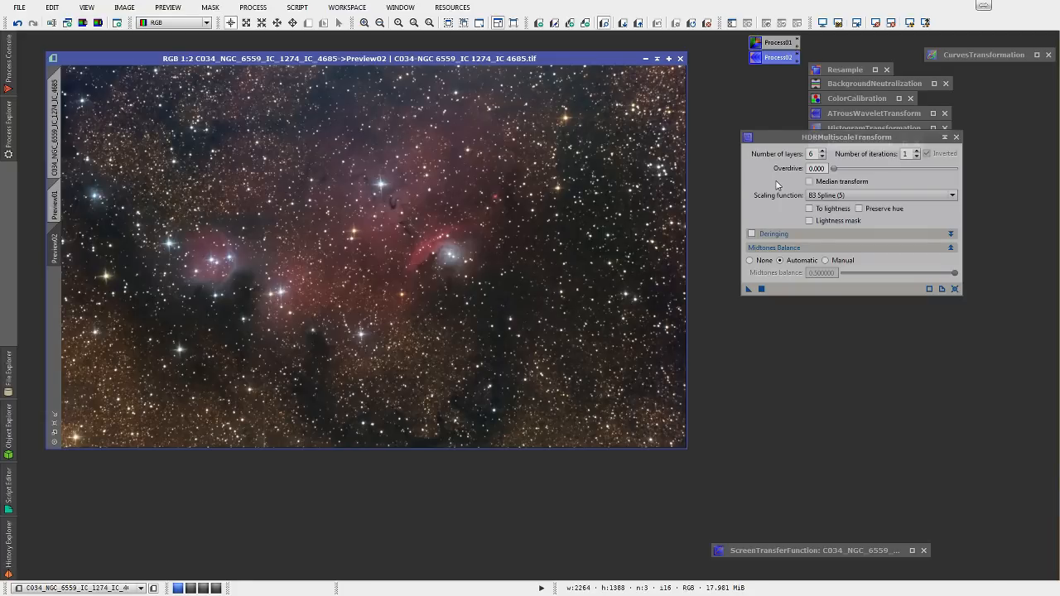
# - Enable To lightness, Lightness mask and Deringing in HDRMultiscaleTransform, and apply it with 6 layers to Preview02
pyautogui.click(809, 209)
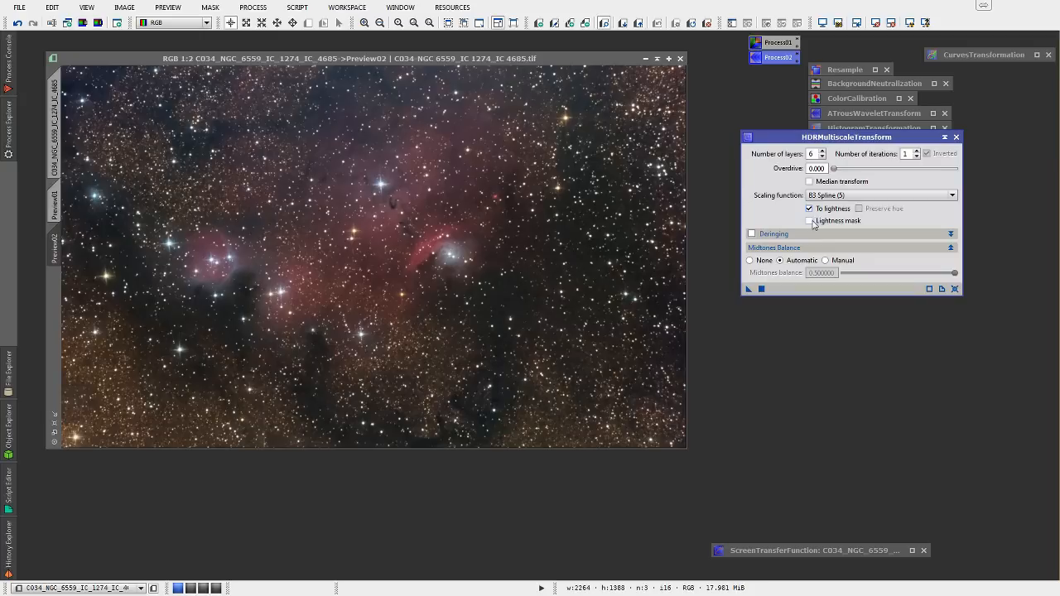
pyautogui.click(810, 221)
pyautogui.click(752, 234)
pyautogui.moveTo(749, 289); pyautogui.dragTo(422, 305)
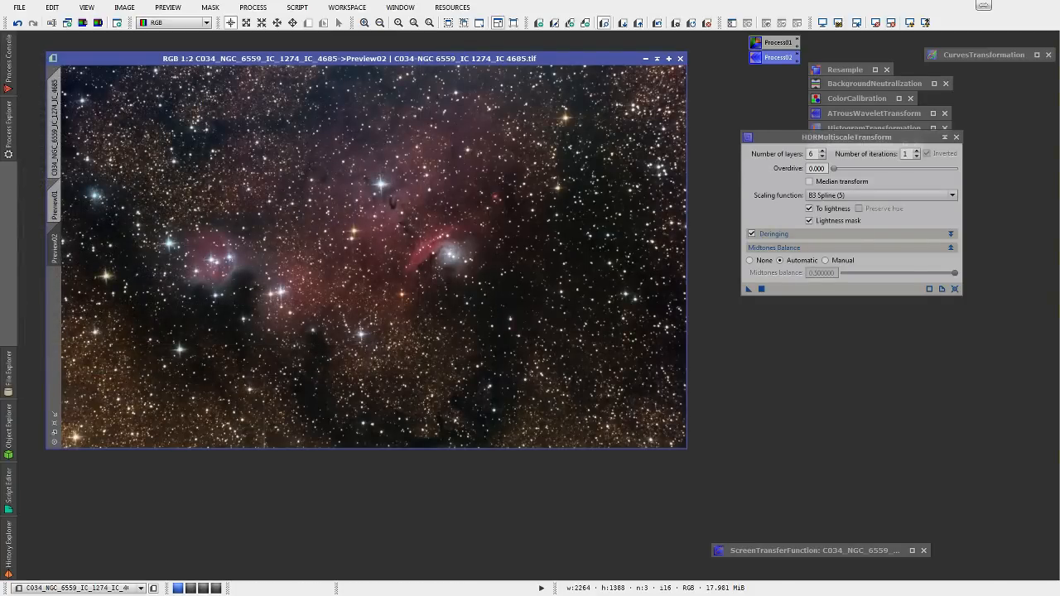
# - Set HDRMultiscaleTransform to 3 layers, apply it to Preview01, and compare the result with Preview02
pyautogui.click(58, 212)
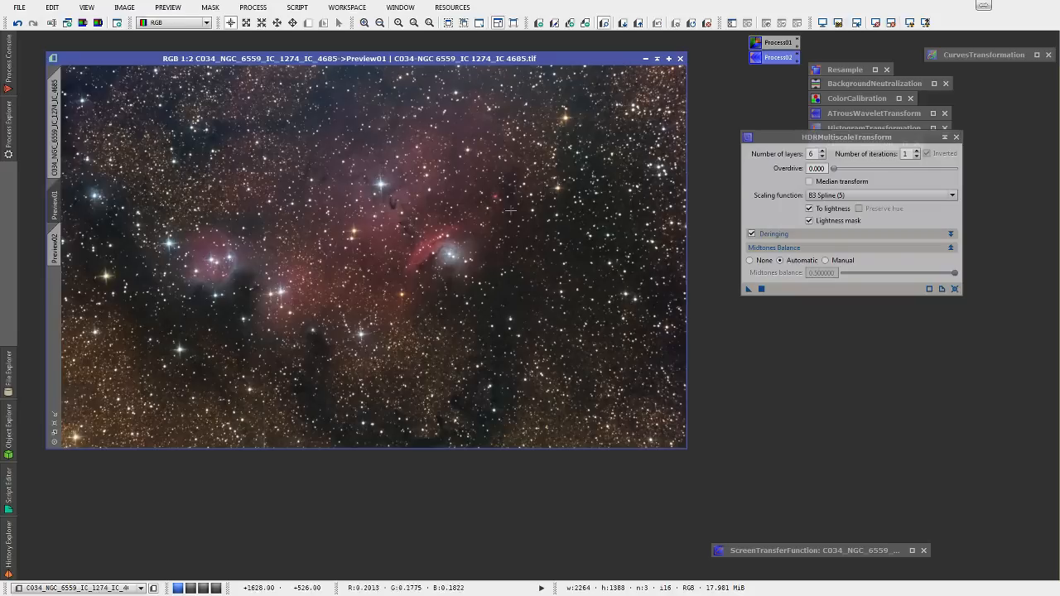
pyautogui.click(823, 158)
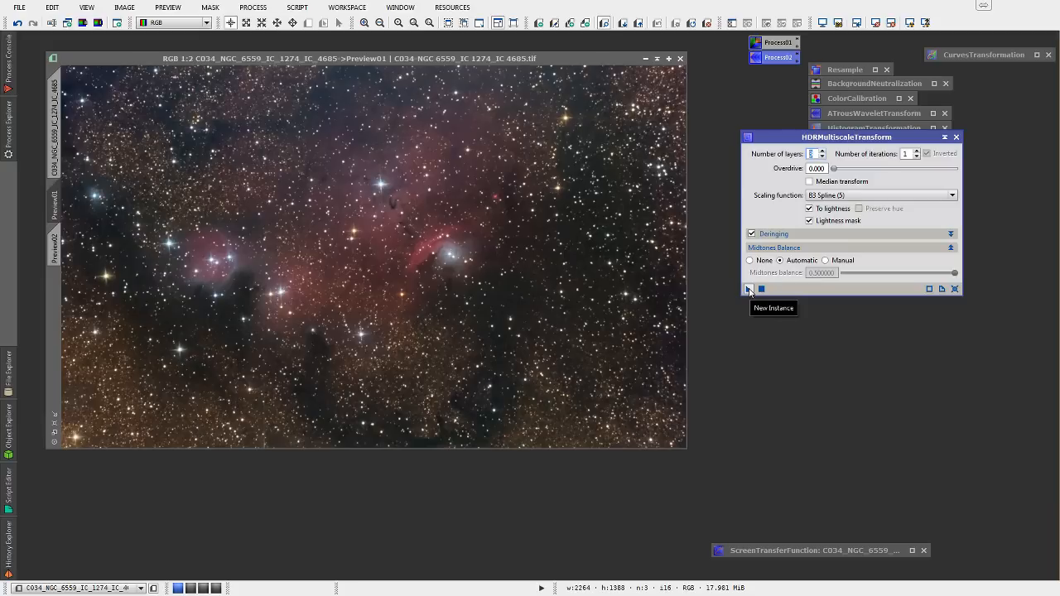
pyautogui.moveTo(749, 289); pyautogui.dragTo(425, 285)
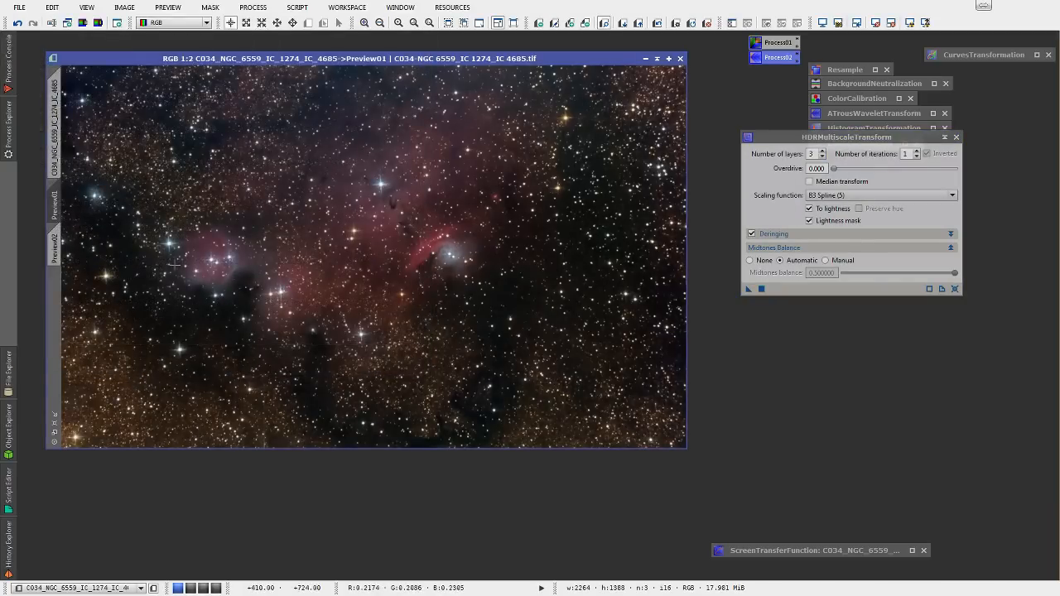
pyautogui.click(58, 253)
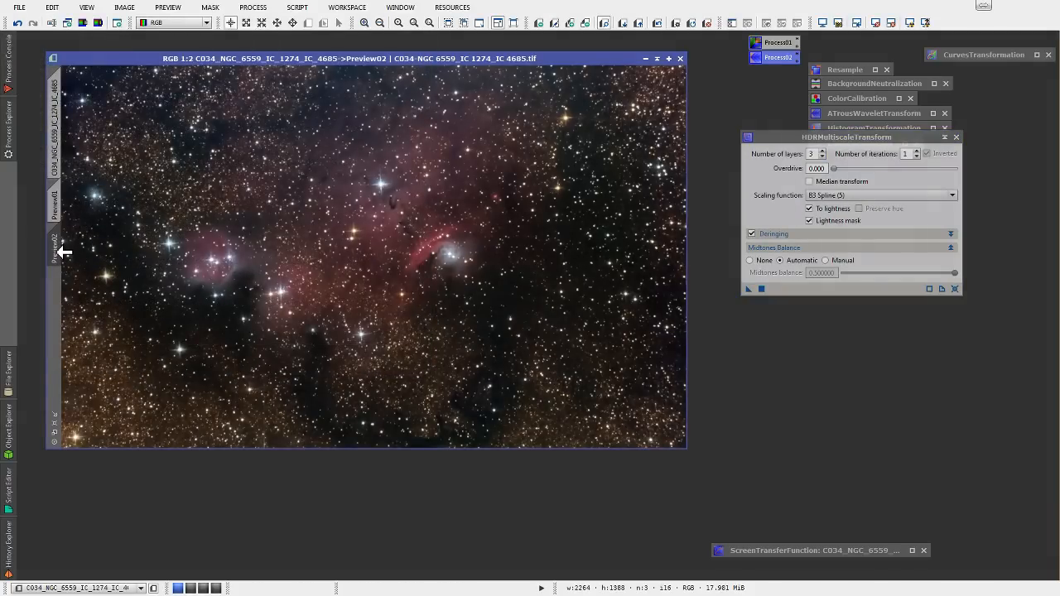
pyautogui.click(63, 208)
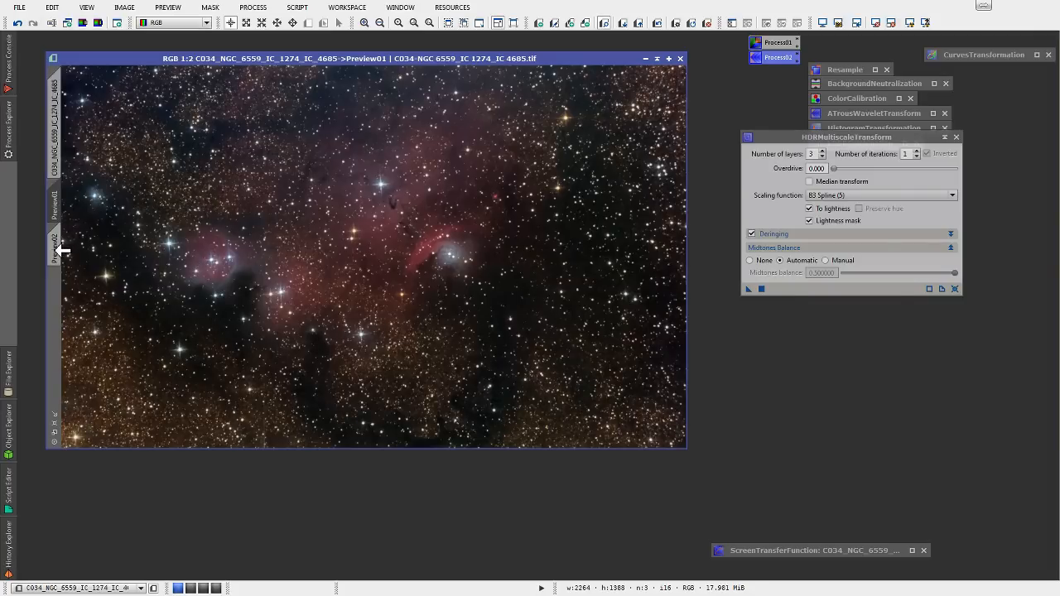
# - Compare the 3-layer result in Preview01 with the 6-layer result in Preview02, examining the nebula and bright star areas
pyautogui.click(63, 249)
pyautogui.click(63, 214)
pyautogui.click(61, 259)
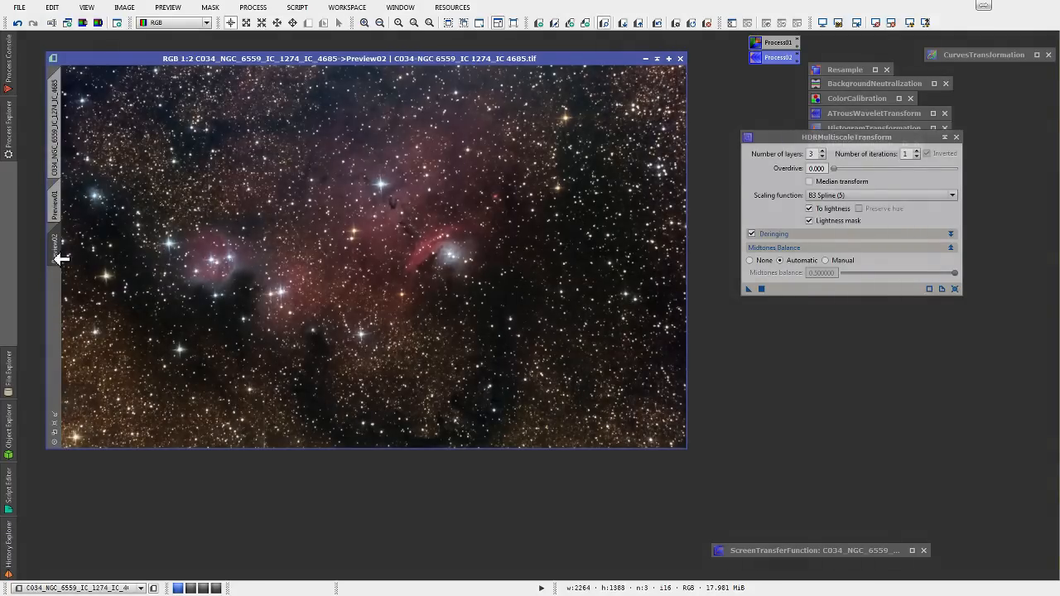
pyautogui.click(63, 212)
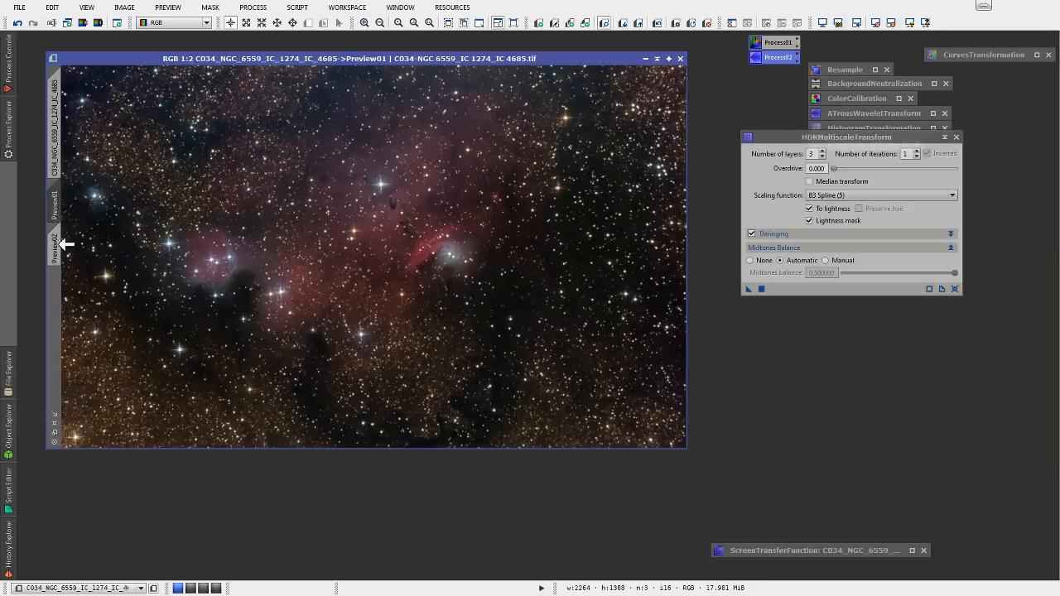
pyautogui.click(62, 248)
pyautogui.click(68, 214)
pyautogui.click(62, 255)
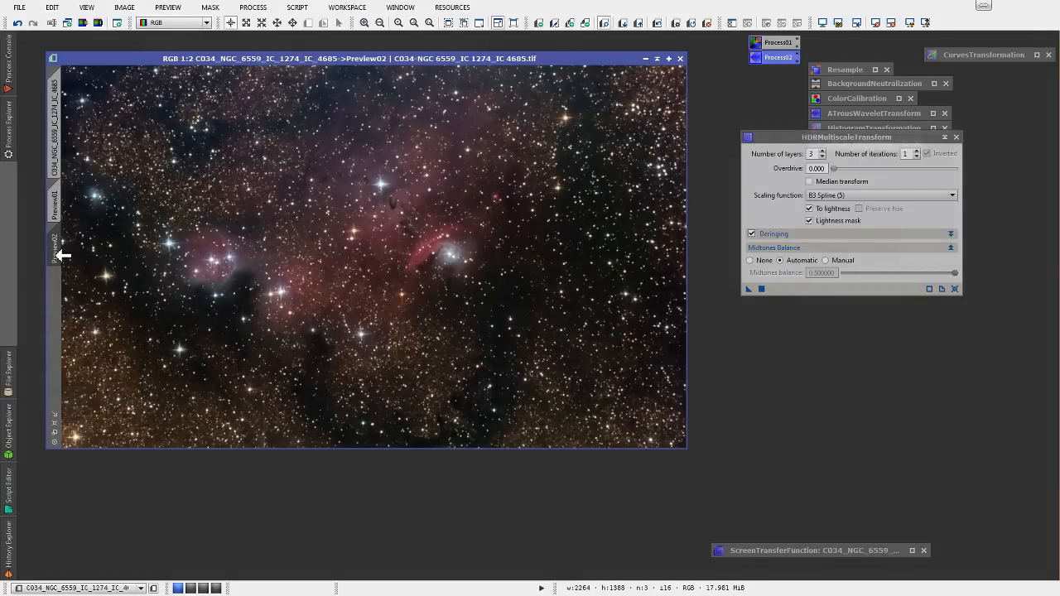
pyautogui.click(63, 210)
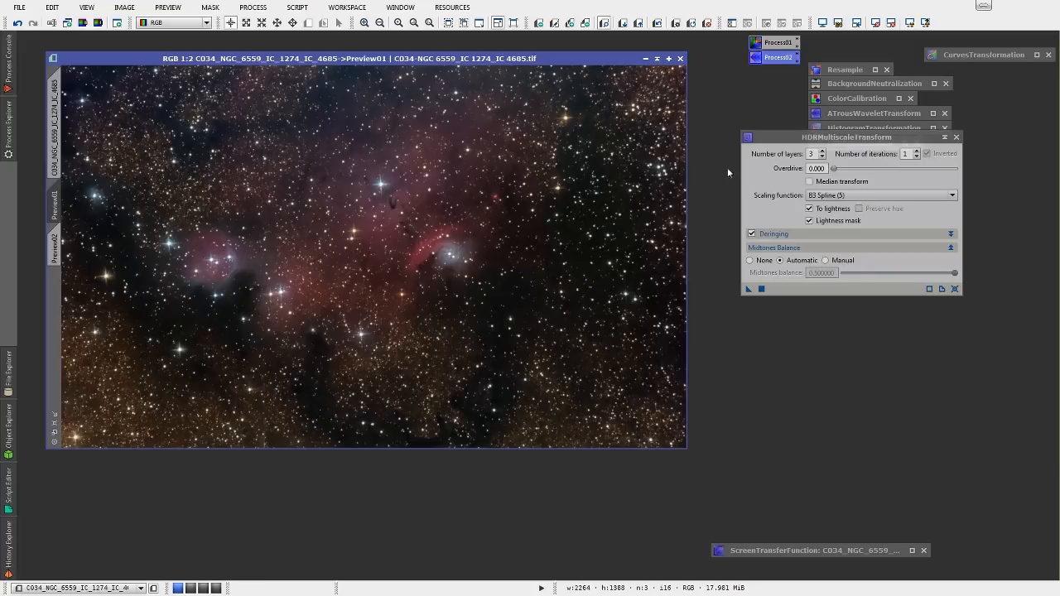
pyautogui.click(58, 248)
pyautogui.click(58, 211)
pyautogui.click(58, 244)
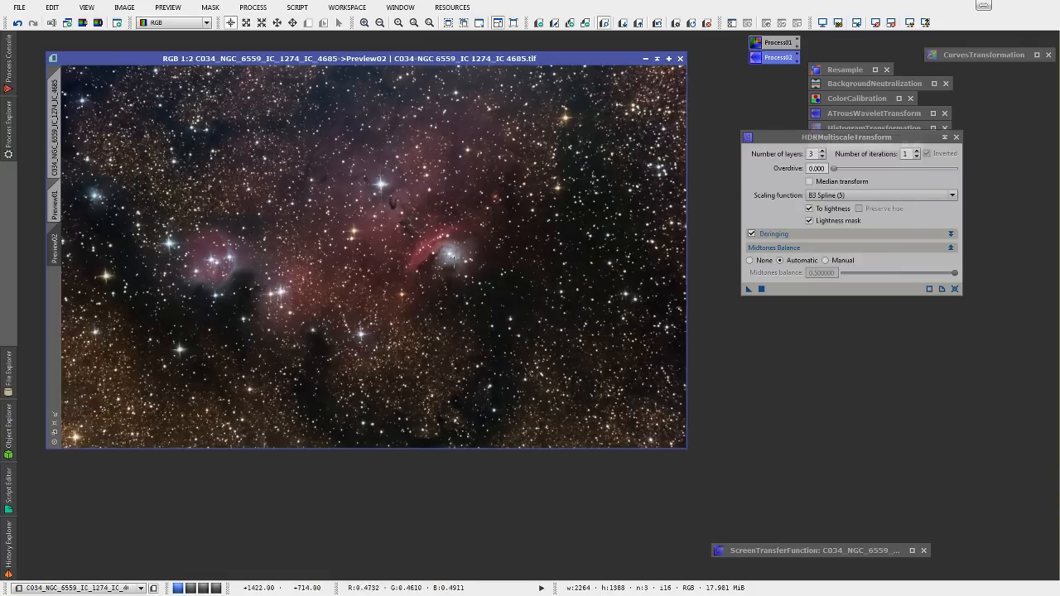
pyautogui.click(56, 207)
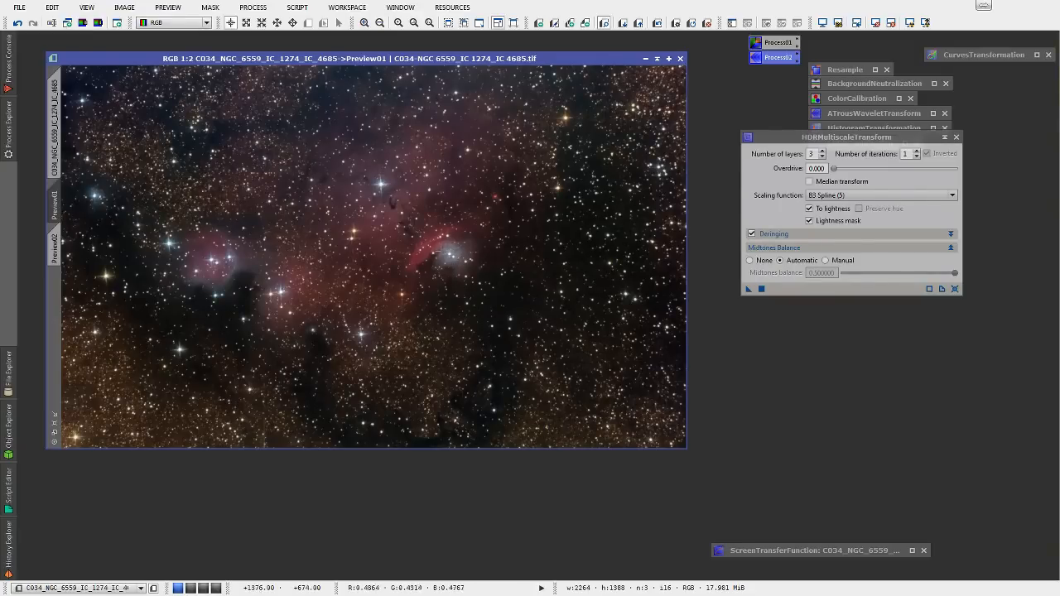
# - Set HDRMultiscaleTransform to 4 layers, apply it to Preview01, and compare the result with the original image and Preview02
pyautogui.click(822, 153)
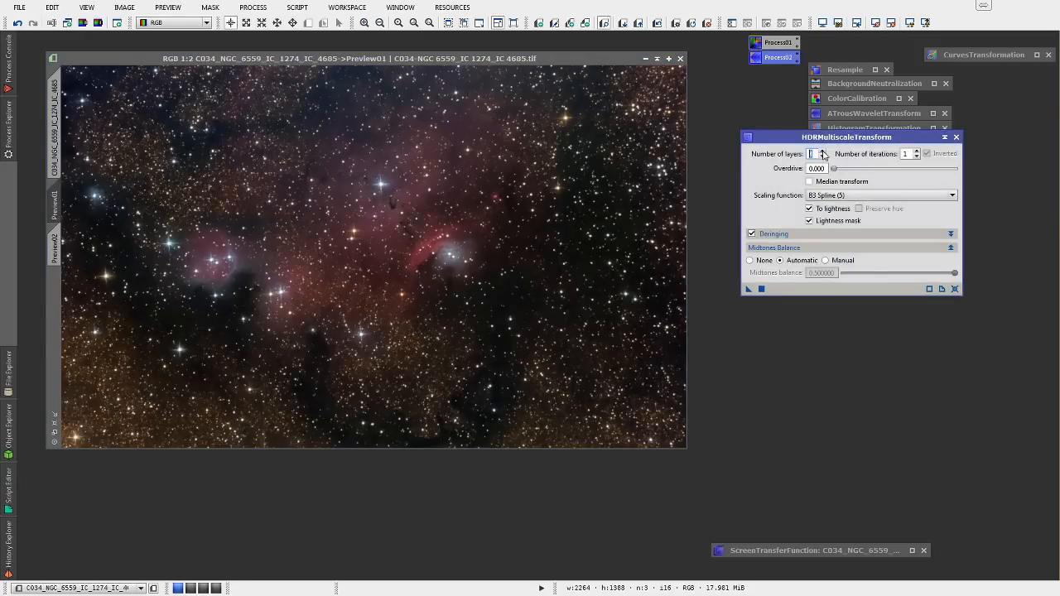
pyautogui.moveTo(747, 289); pyautogui.dragTo(391, 298)
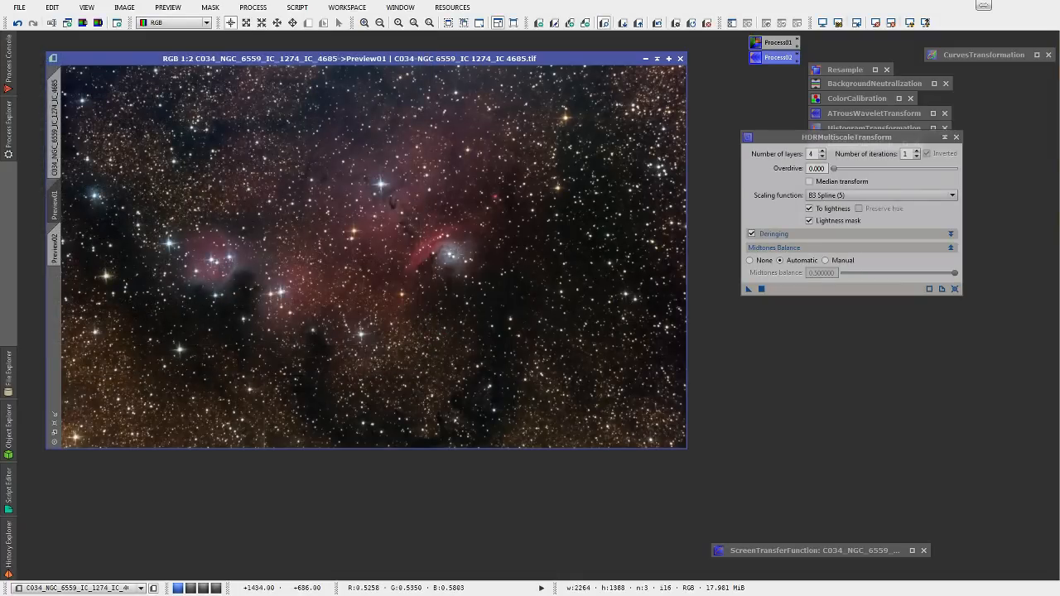
pyautogui.click(58, 153)
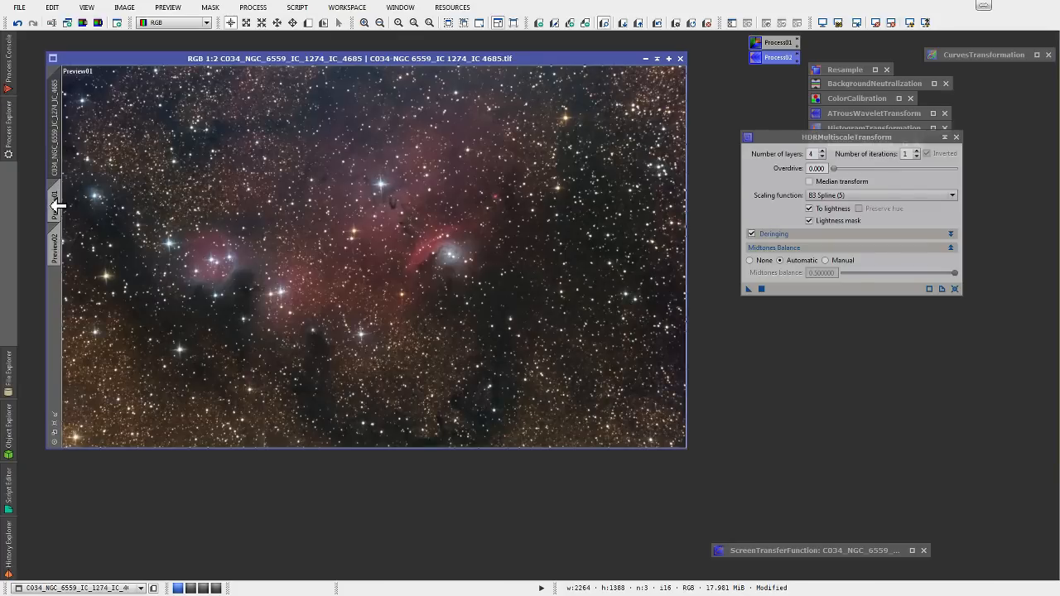
pyautogui.click(58, 206)
pyautogui.click(60, 157)
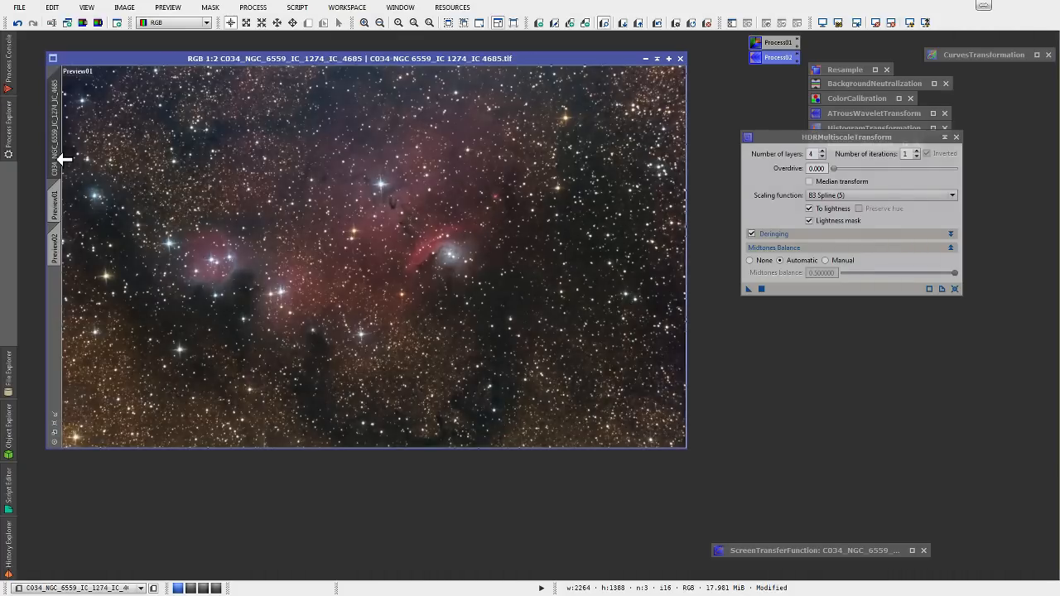
pyautogui.click(58, 207)
pyautogui.click(58, 259)
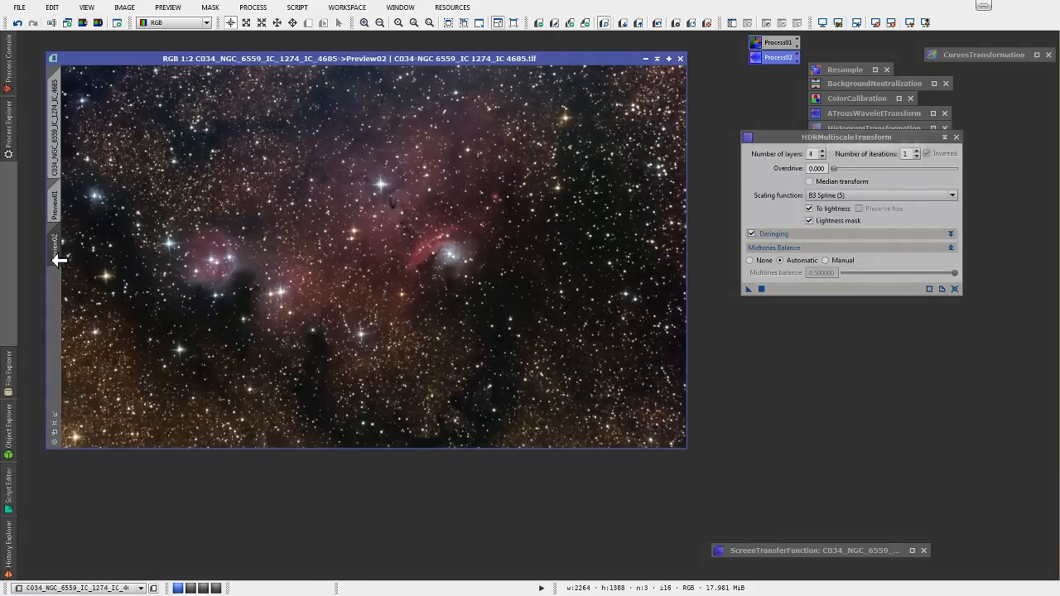
pyautogui.click(62, 217)
pyautogui.click(64, 254)
# - Delete Preview02 and Preview01, apply the 4-layer HDRMultiscaleTransform to the full image, and collapse its window
pyautogui.rightClick(64, 254)
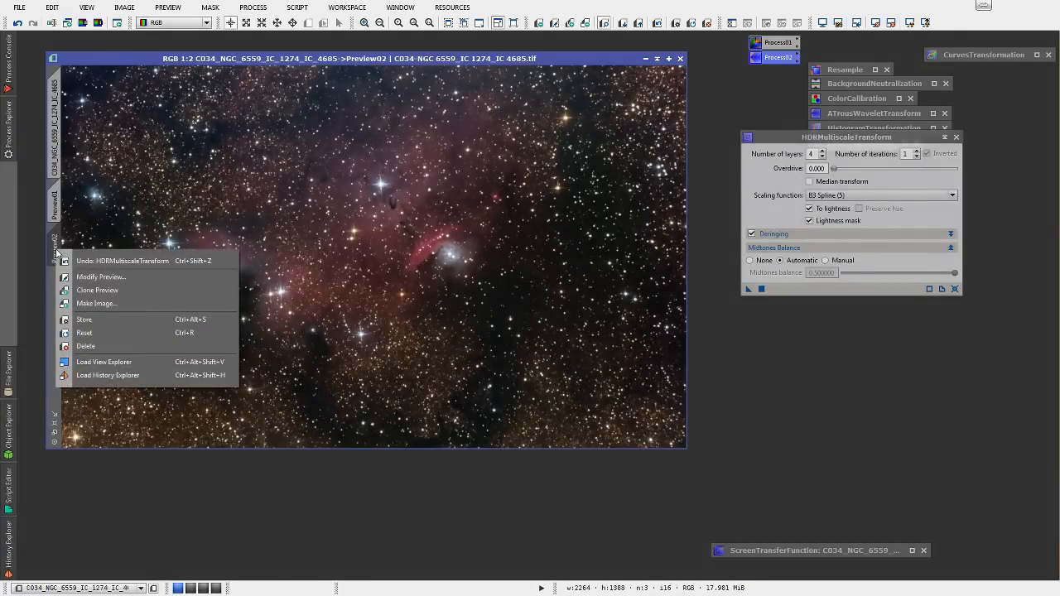
pyautogui.click(97, 349)
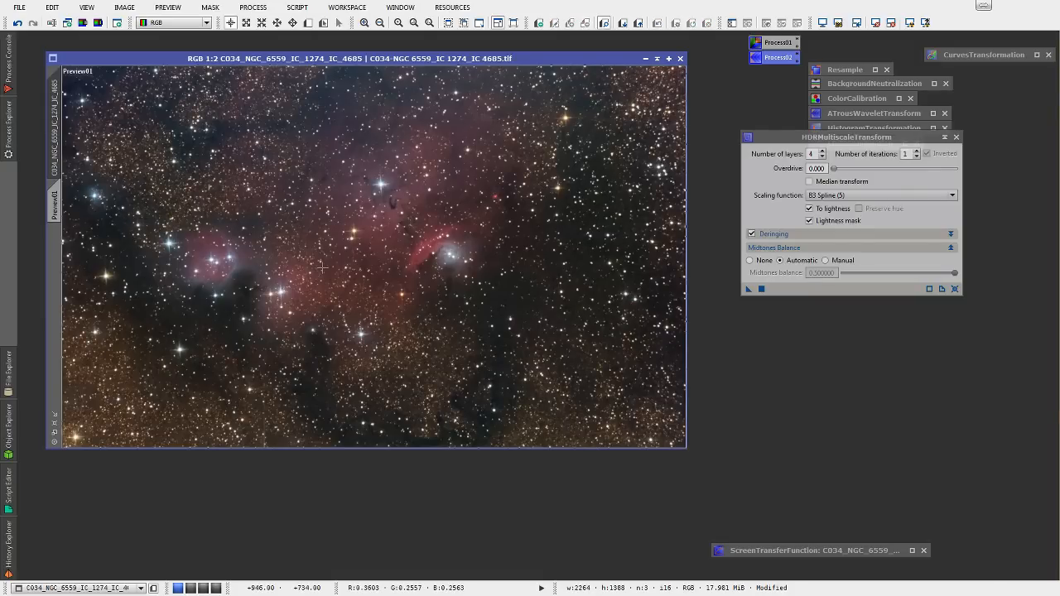
pyautogui.click(56, 208)
pyautogui.rightClick(57, 208)
pyautogui.click(87, 304)
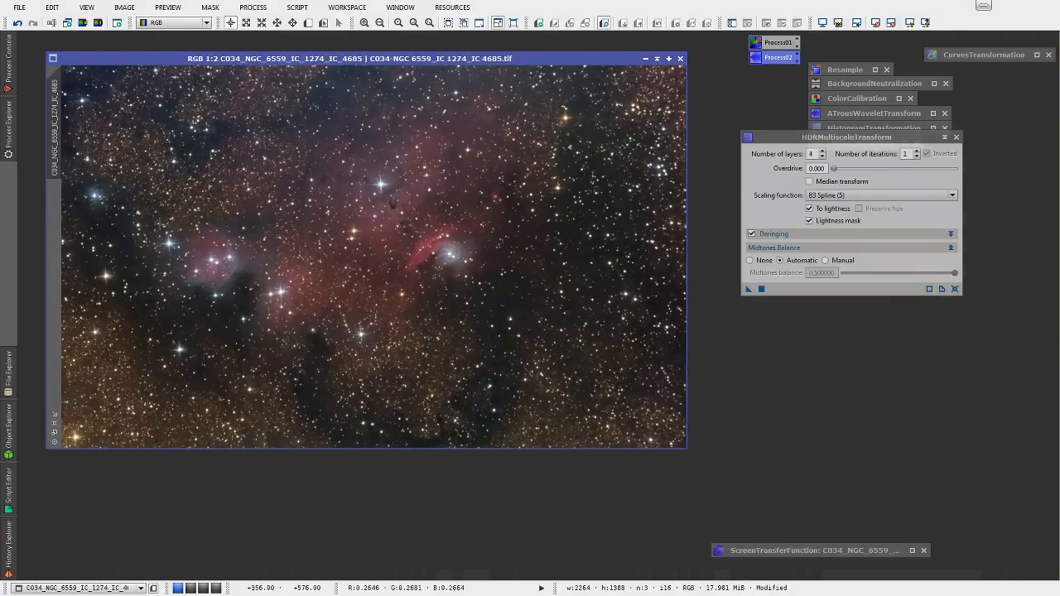
pyautogui.click(761, 289)
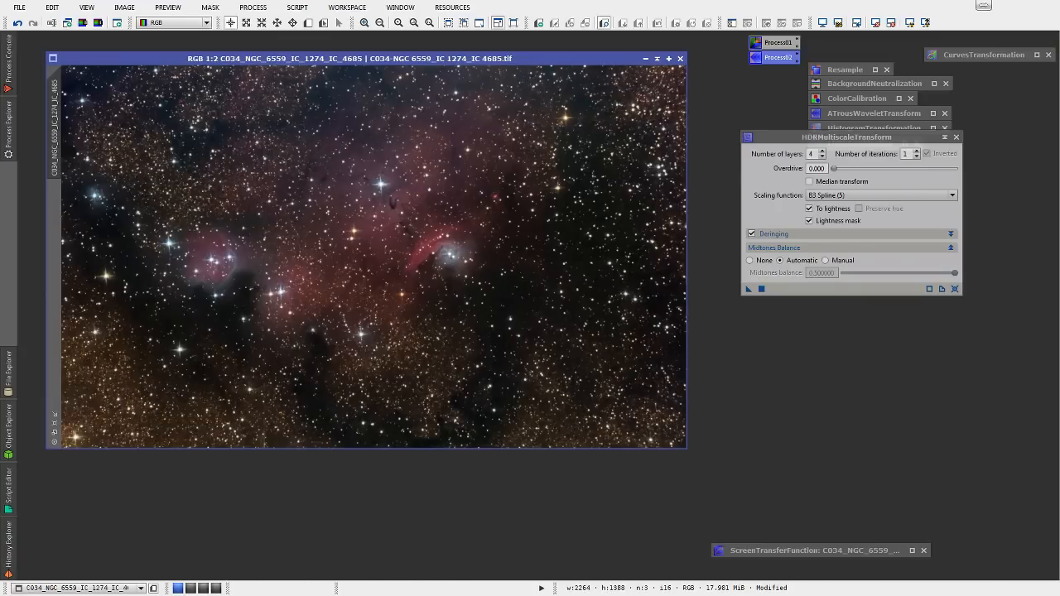
pyautogui.click(945, 137)
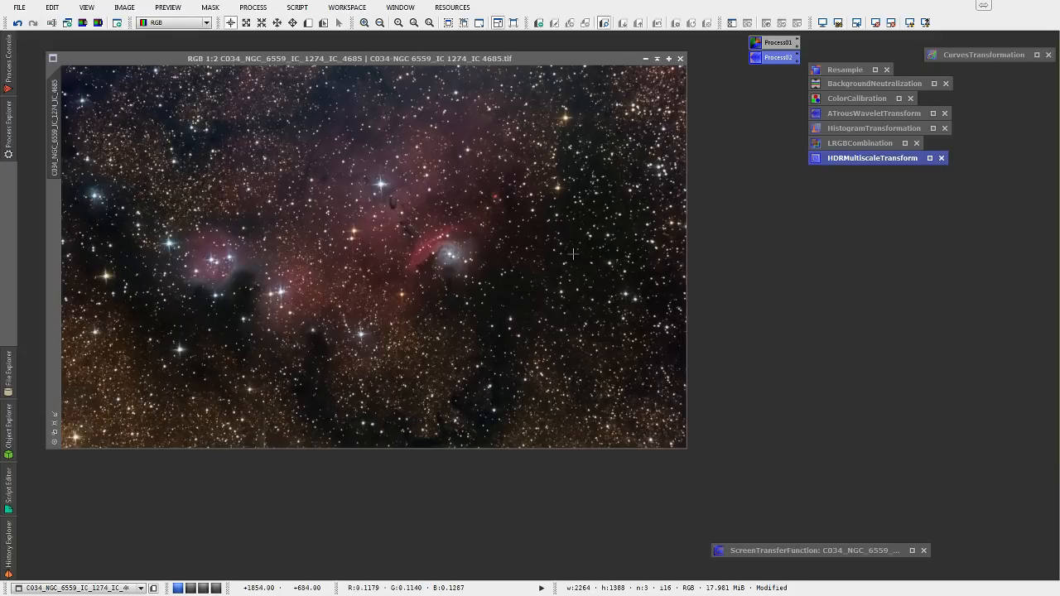
# - Run the saved DynamicBackgroundExtraction process Process01 on the image with Subtraction correction, and close its session
pyautogui.doubleClick(777, 46)
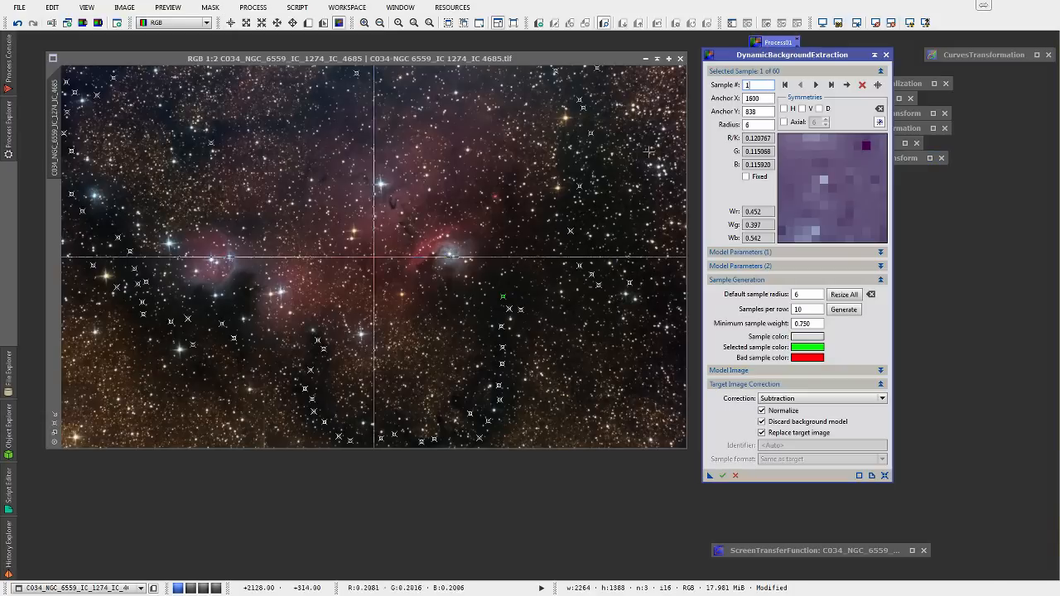
pyautogui.click(722, 476)
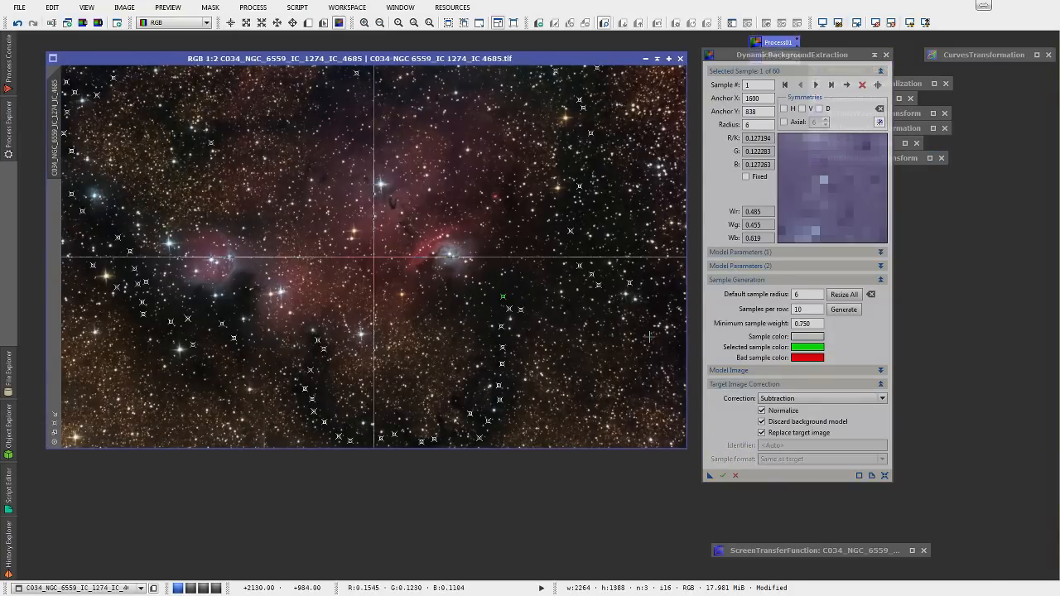
pyautogui.click(886, 56)
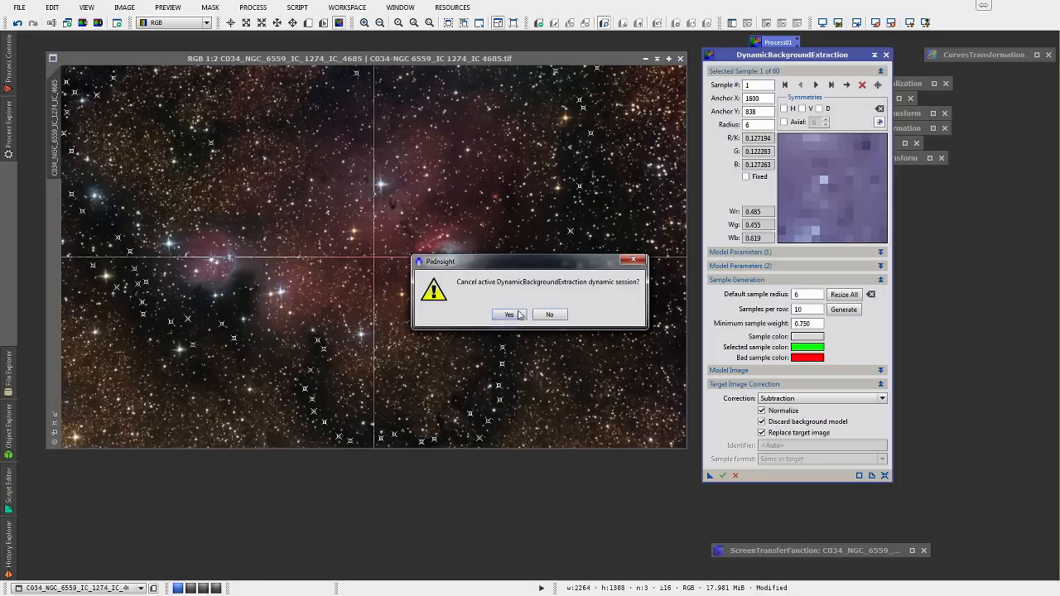
pyautogui.click(509, 316)
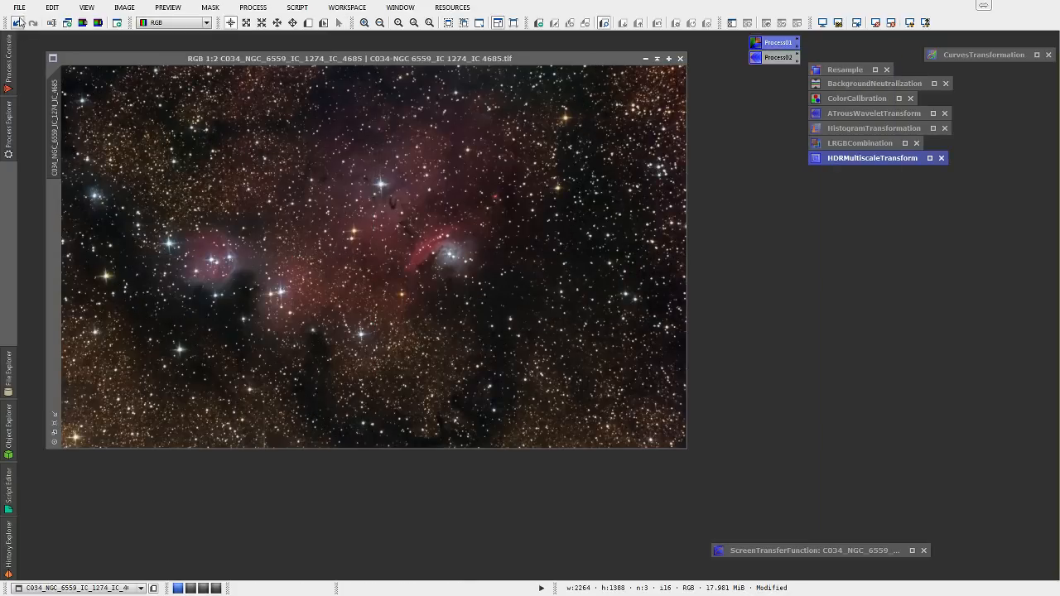
# - Repeatedly undo and redo the DynamicBackgroundExtraction to compare the background before and after, ending with it applied
pyautogui.click(17, 23)
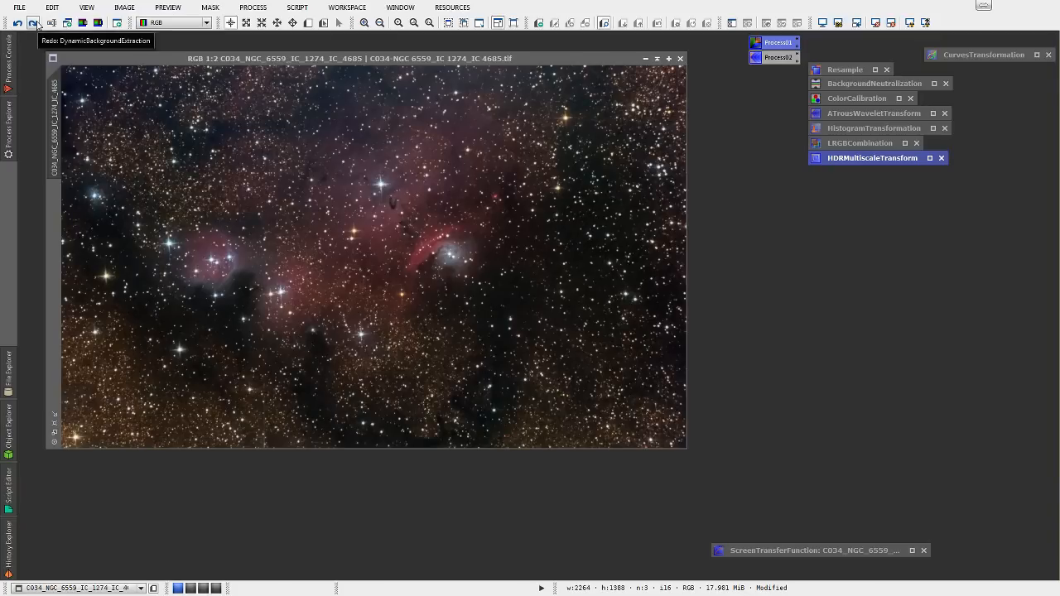
pyautogui.click(33, 23)
pyautogui.click(17, 23)
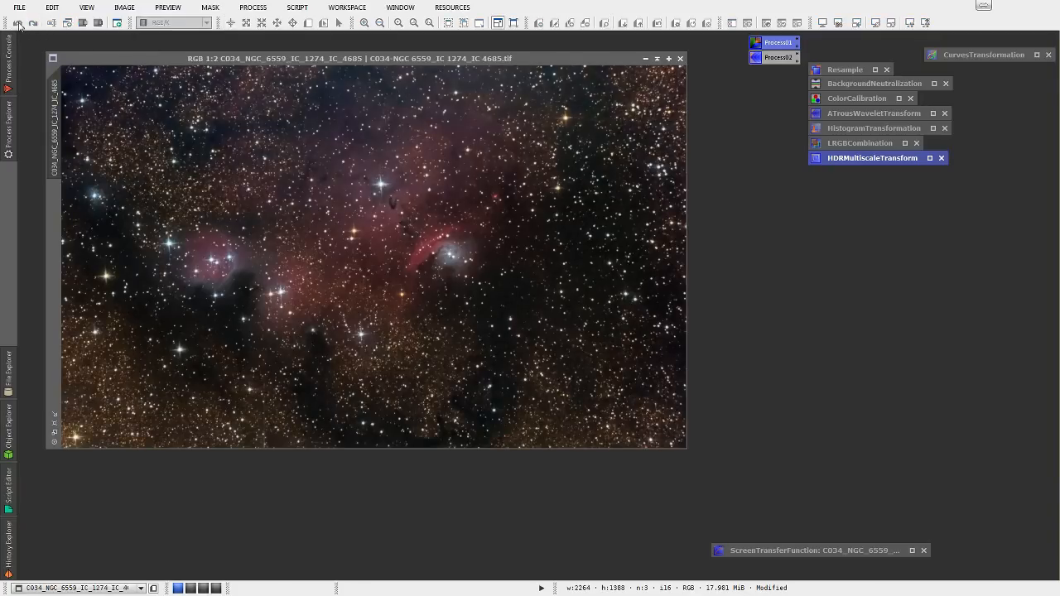
pyautogui.click(32, 24)
pyautogui.click(17, 23)
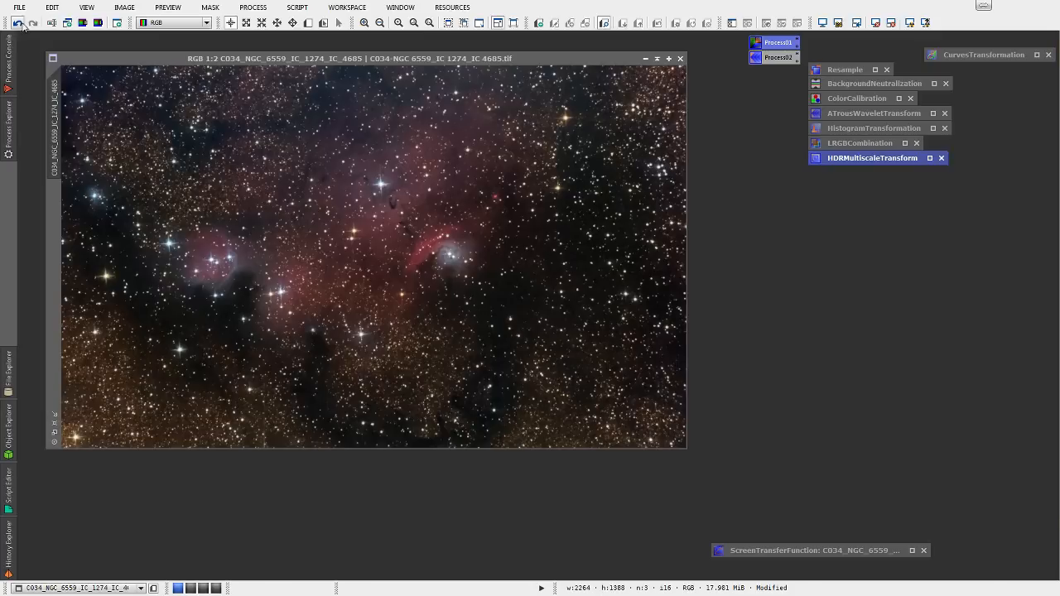
pyautogui.click(32, 24)
pyautogui.click(18, 24)
pyautogui.click(32, 24)
pyautogui.click(17, 23)
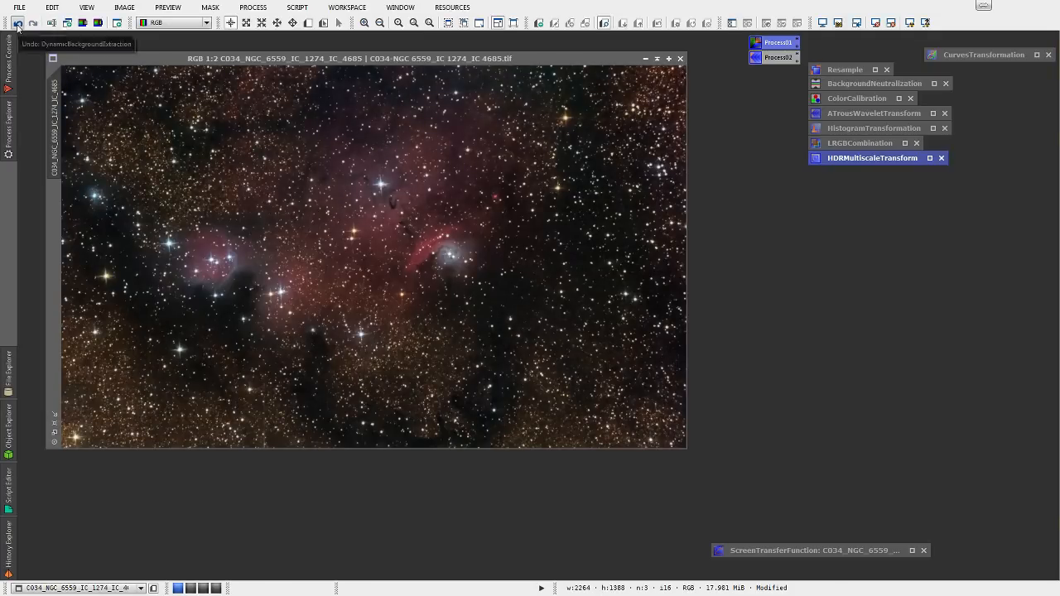
pyautogui.click(32, 24)
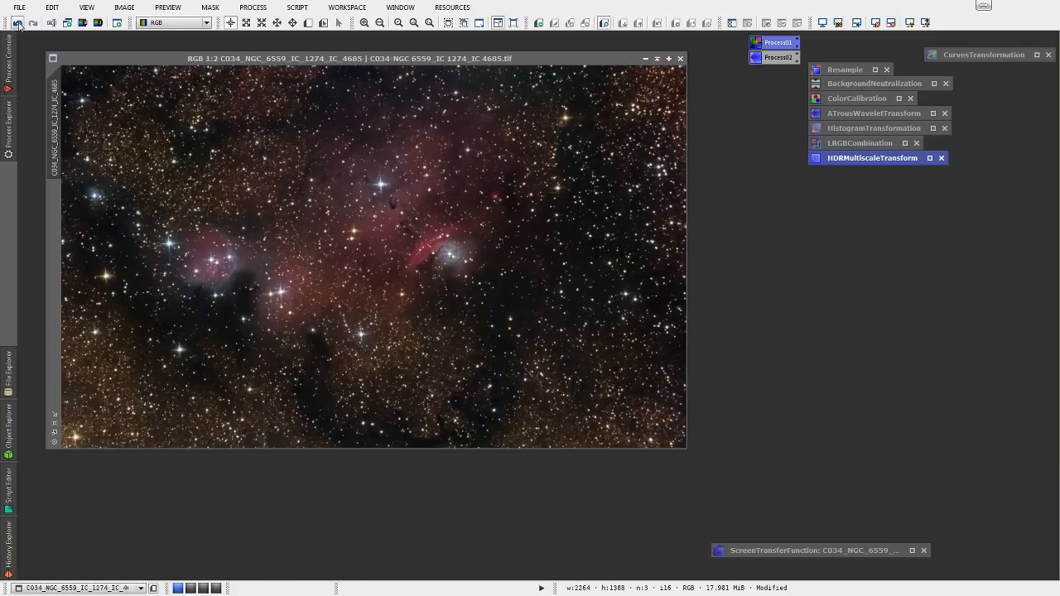
pyautogui.click(18, 23)
pyautogui.click(33, 24)
# - Set up CurvesTransformation with view tracking and a real-time preview, adding a shadow point on the RGB/K curve at input 0.11520
pyautogui.doubleClick(974, 55)
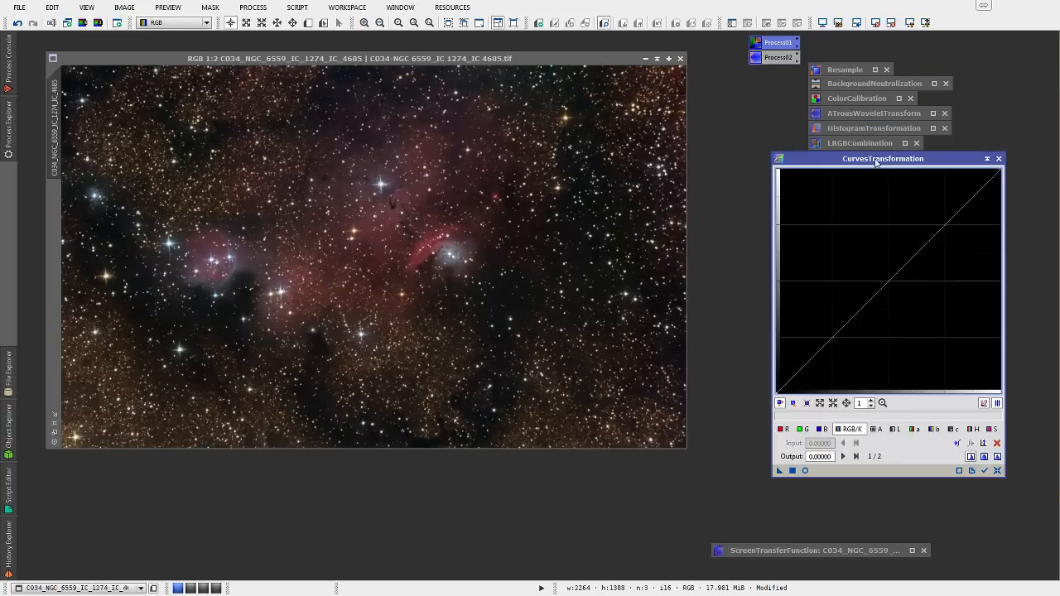
pyautogui.moveTo(878, 163); pyautogui.dragTo(839, 115)
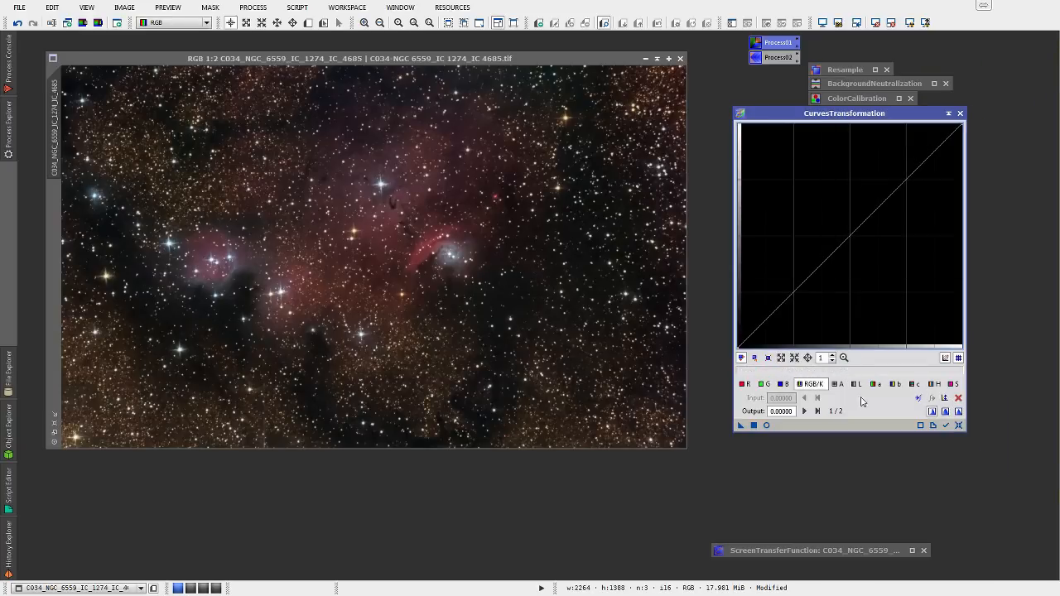
pyautogui.click(946, 426)
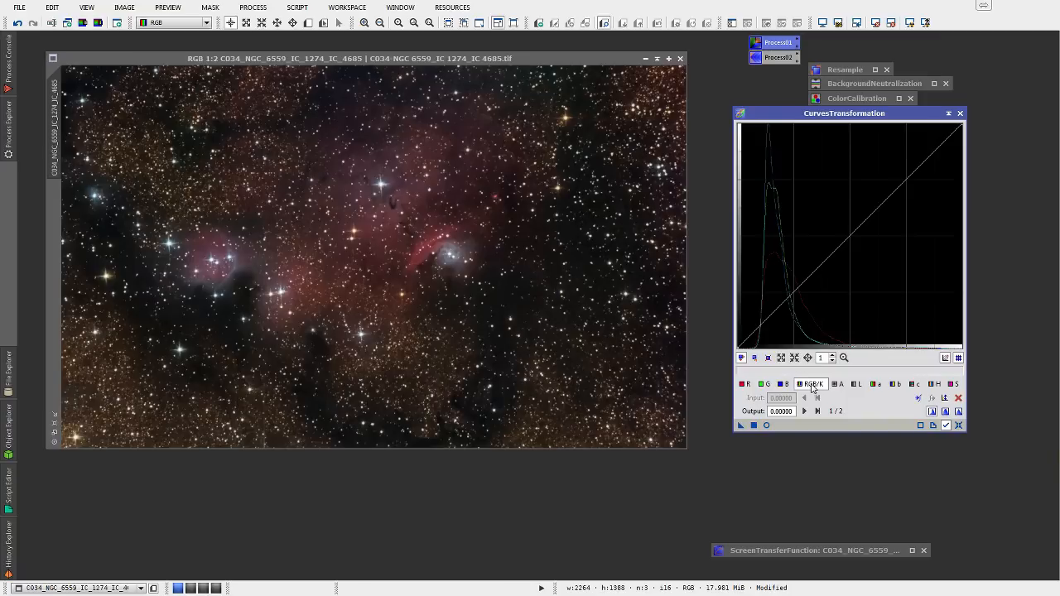
pyautogui.click(763, 323)
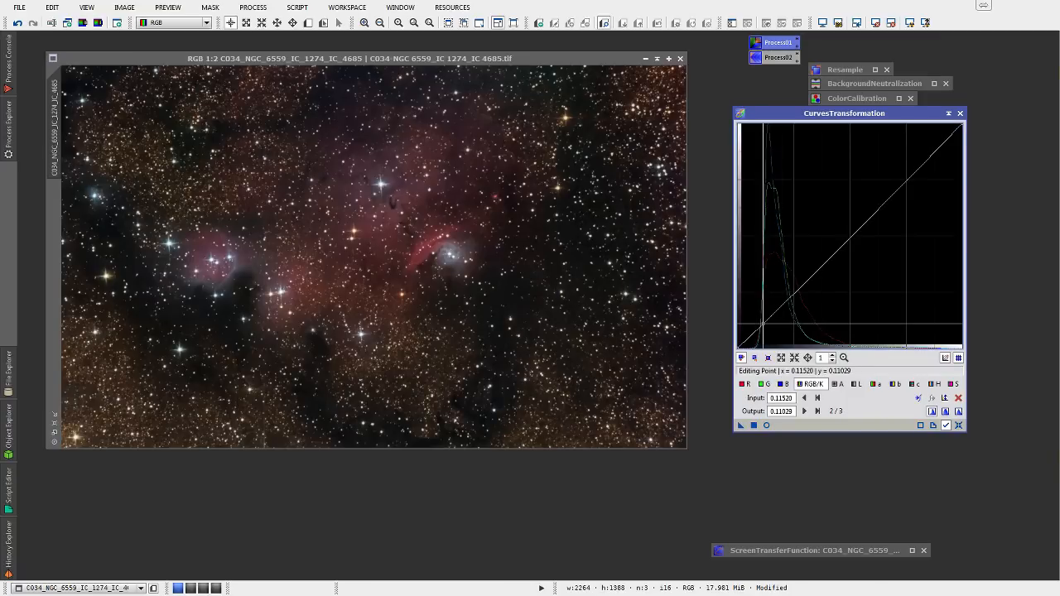
pyautogui.click(766, 425)
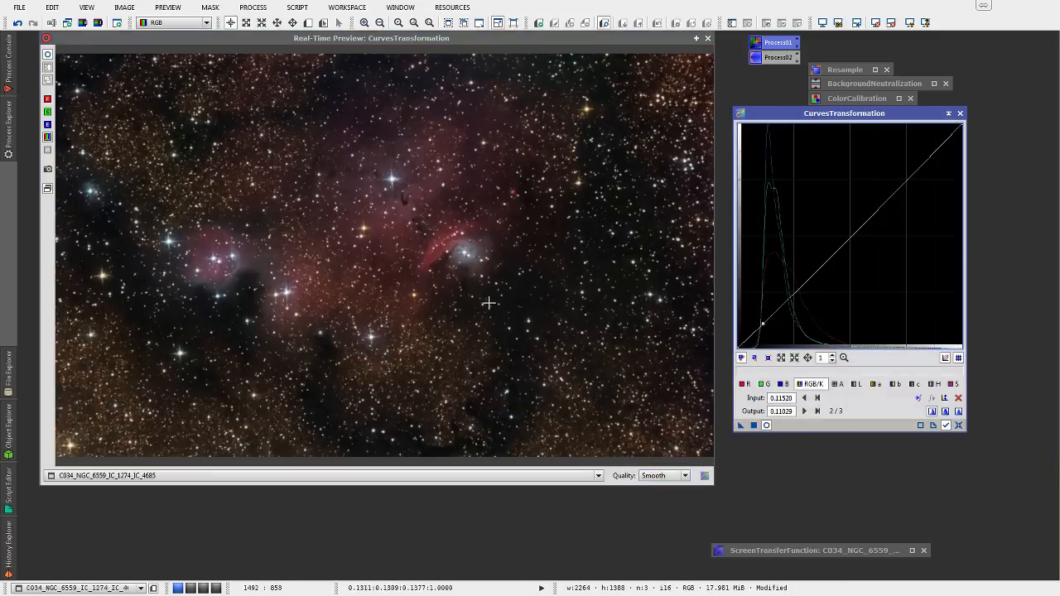
# - Shape the RGB/K curve through 0.11520 / 0.09069 and 0.22059 / 0.20833, close the real-time preview, and apply it to the image
pyautogui.click(791, 303)
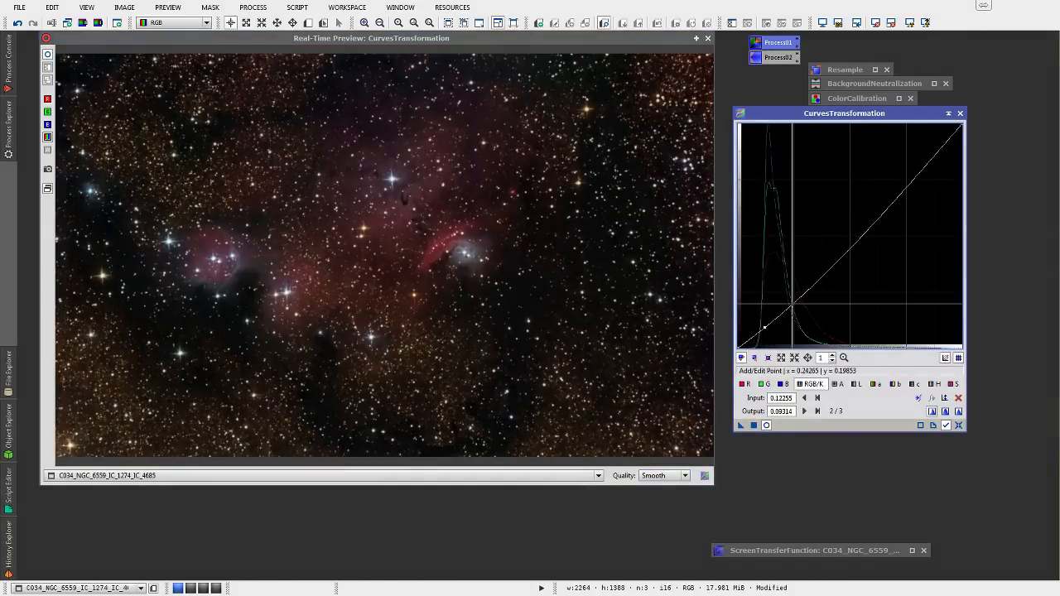
pyautogui.moveTo(791, 303); pyautogui.dragTo(788, 301)
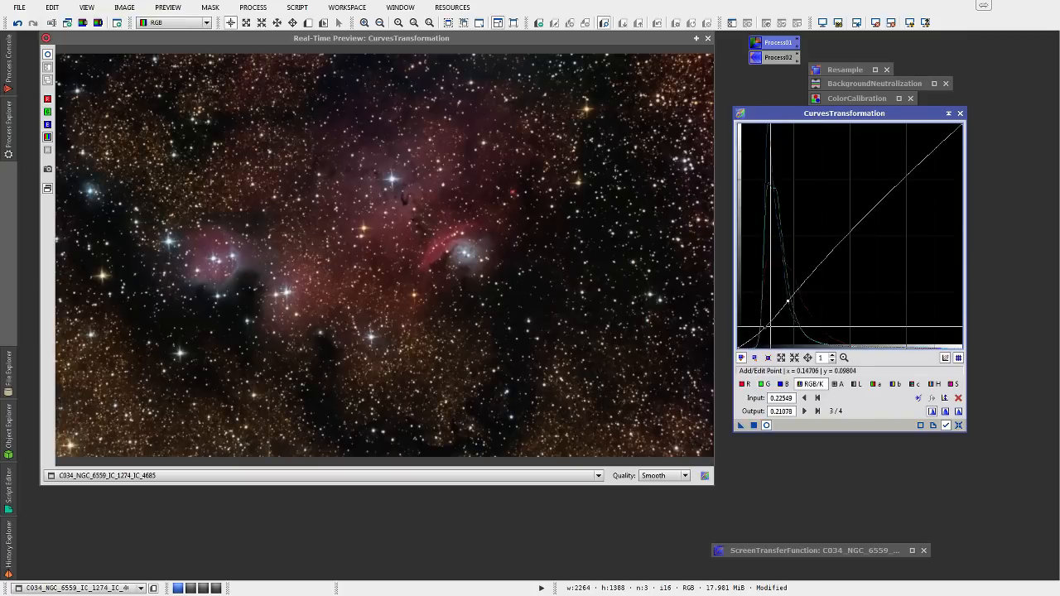
pyautogui.moveTo(764, 329); pyautogui.dragTo(763, 328)
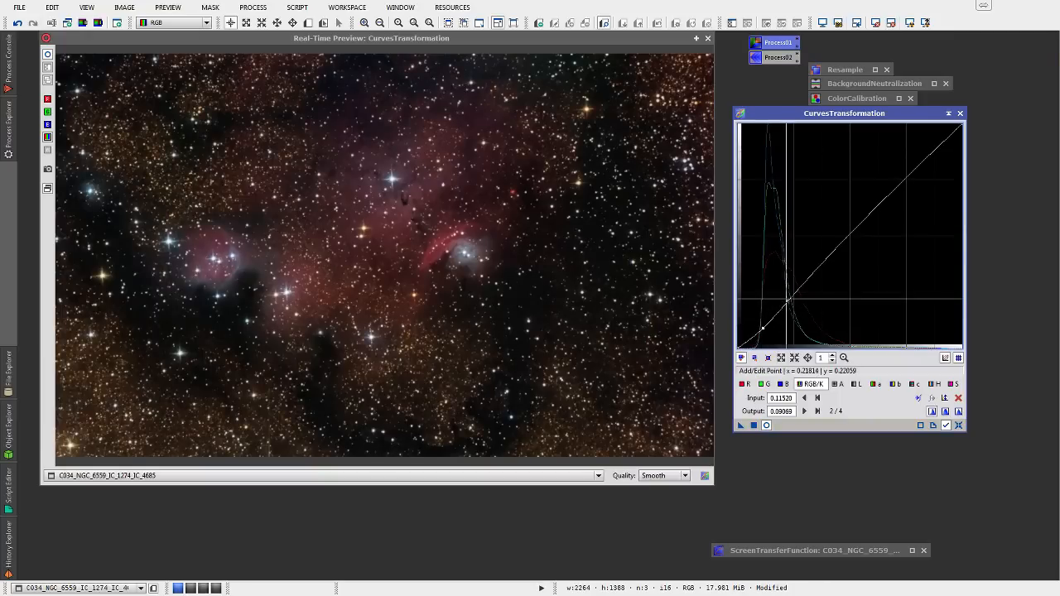
pyautogui.click(786, 302)
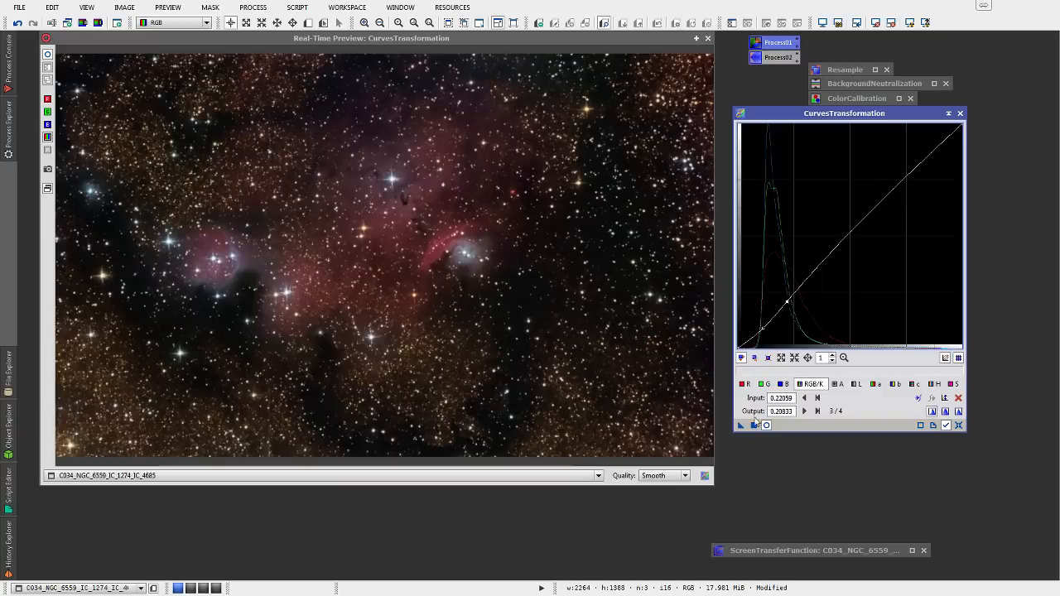
pyautogui.click(707, 38)
pyautogui.moveTo(742, 426); pyautogui.dragTo(563, 313)
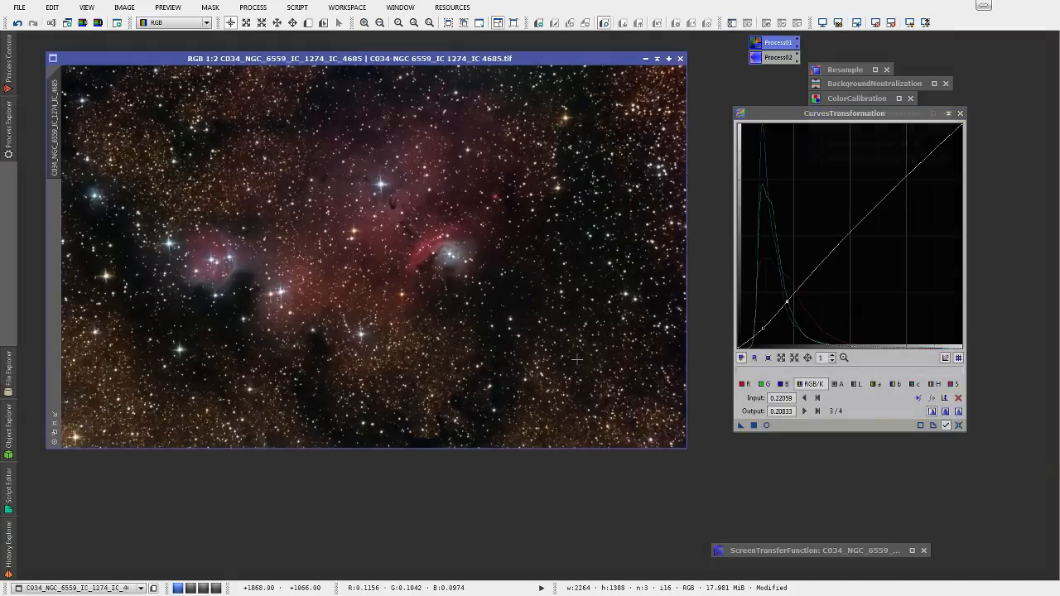
# - Collapse the CurvesTransformation window and enlarge the image window to fill the workspace
pyautogui.click(949, 113)
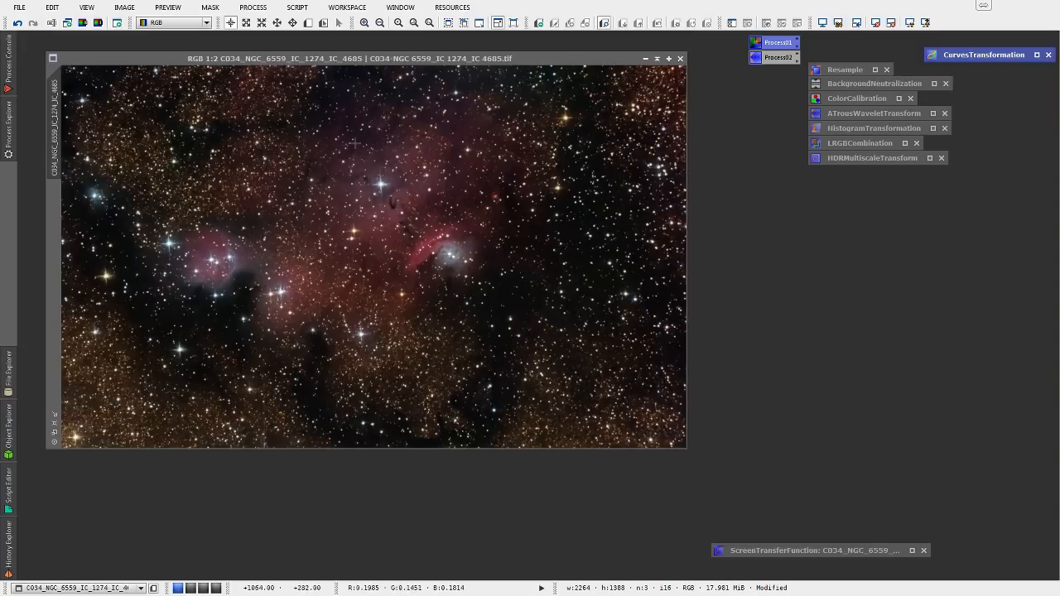
pyautogui.moveTo(374, 58); pyautogui.dragTo(357, 41)
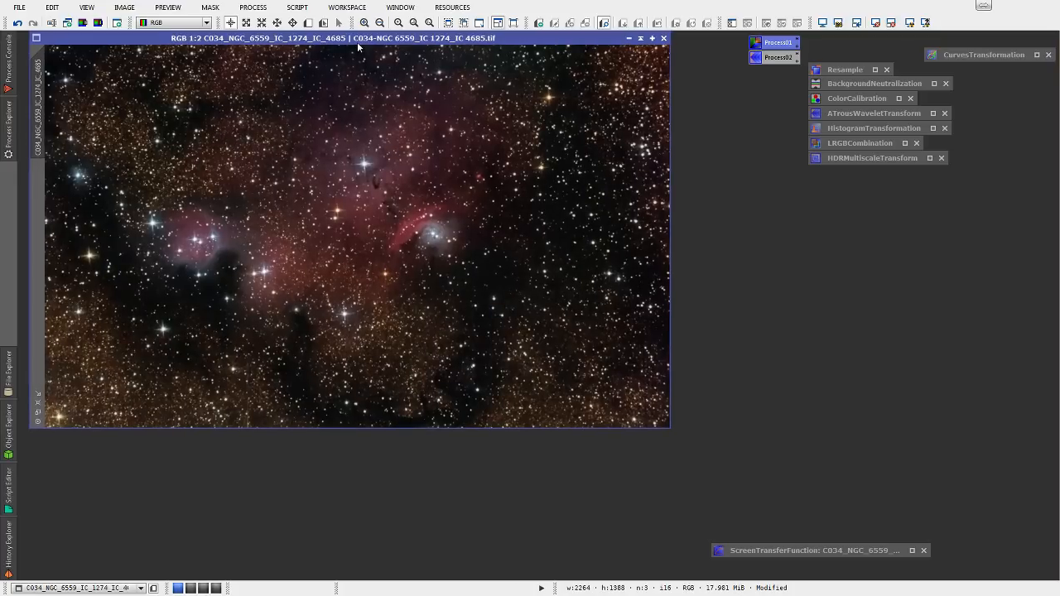
pyautogui.moveTo(671, 428); pyautogui.dragTo(1051, 575)
# - Examine the nebulae, dark lanes and star fields of the processed image at 1:1, and return the image window to its 1:2 fitted size
pyautogui.scroll(1, 630, 373)
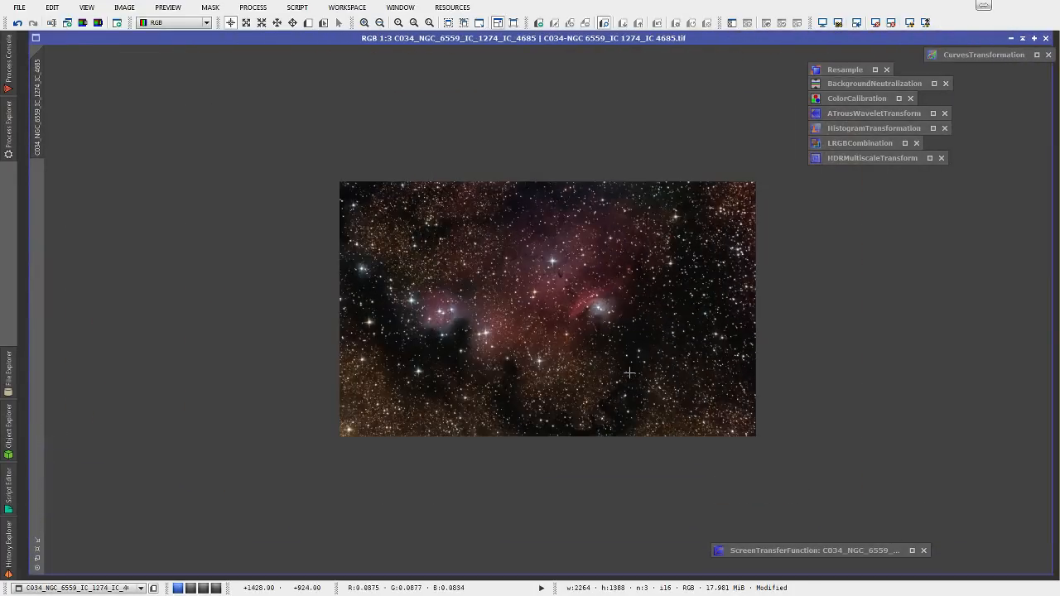
pyautogui.scroll(-1, 629, 372)
pyautogui.scroll(-1, 629, 372)
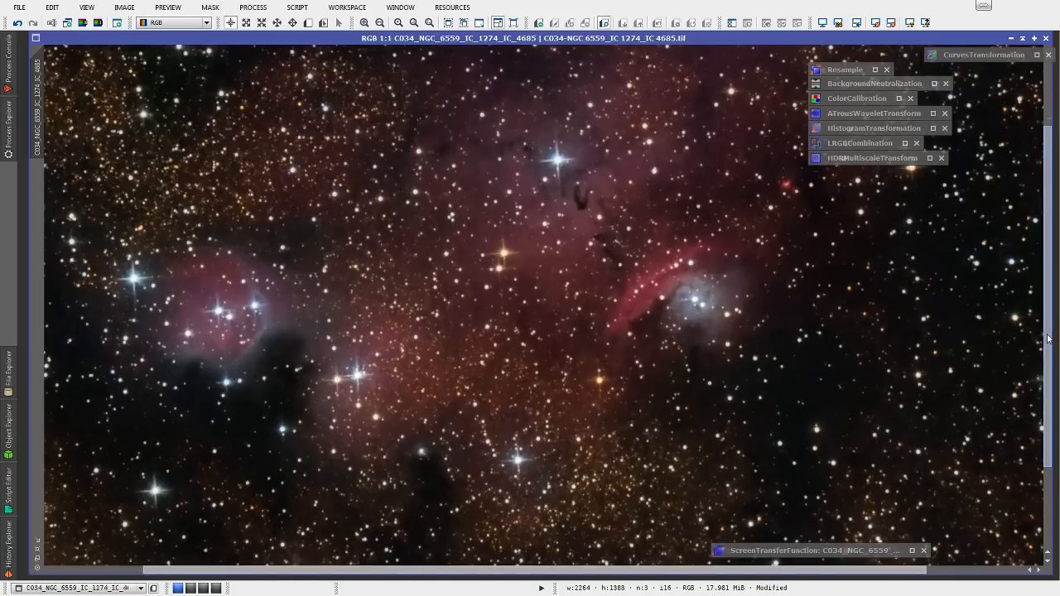
pyautogui.moveTo(1048, 339)
pyautogui.mouseDown()
pyautogui.moveTo(1049, 254)
pyautogui.moveTo(1040, 331)
pyautogui.mouseUp()
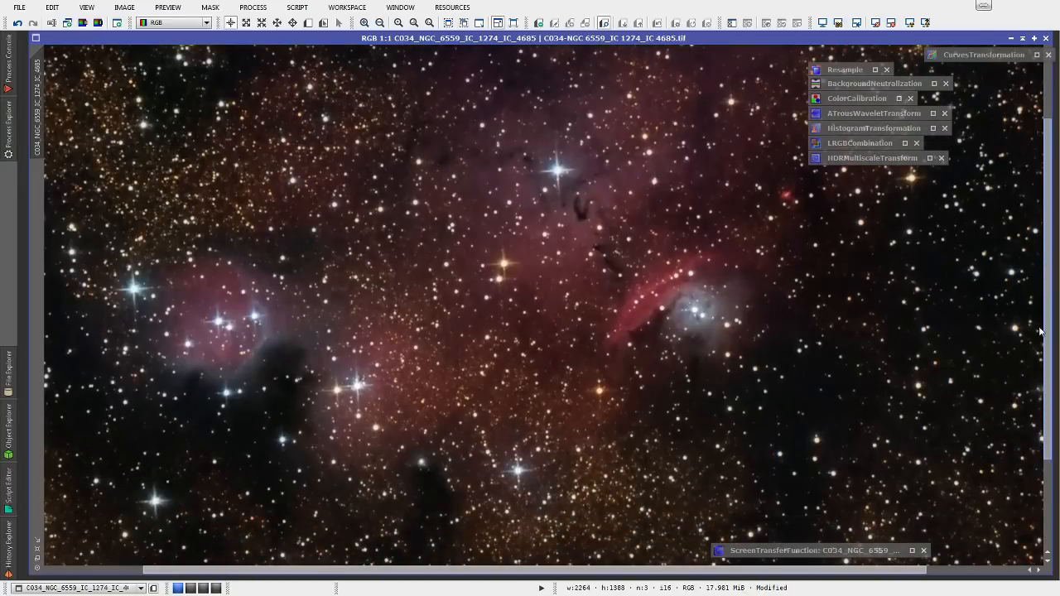
pyautogui.moveTo(1045, 331); pyautogui.dragTo(1046, 430)
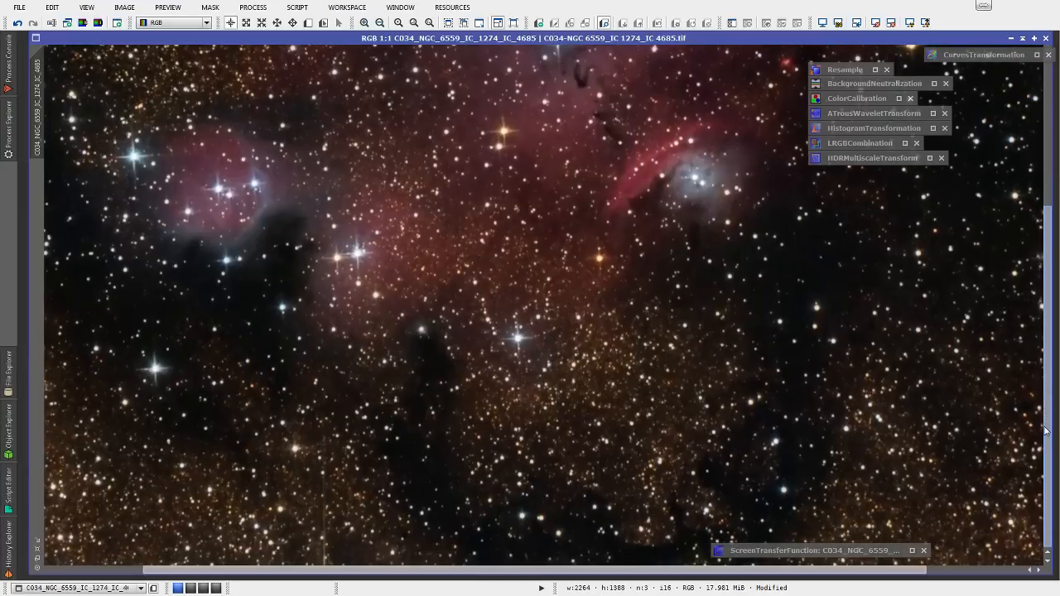
pyautogui.moveTo(699, 572)
pyautogui.mouseDown()
pyautogui.moveTo(610, 575)
pyautogui.moveTo(701, 573)
pyautogui.mouseUp()
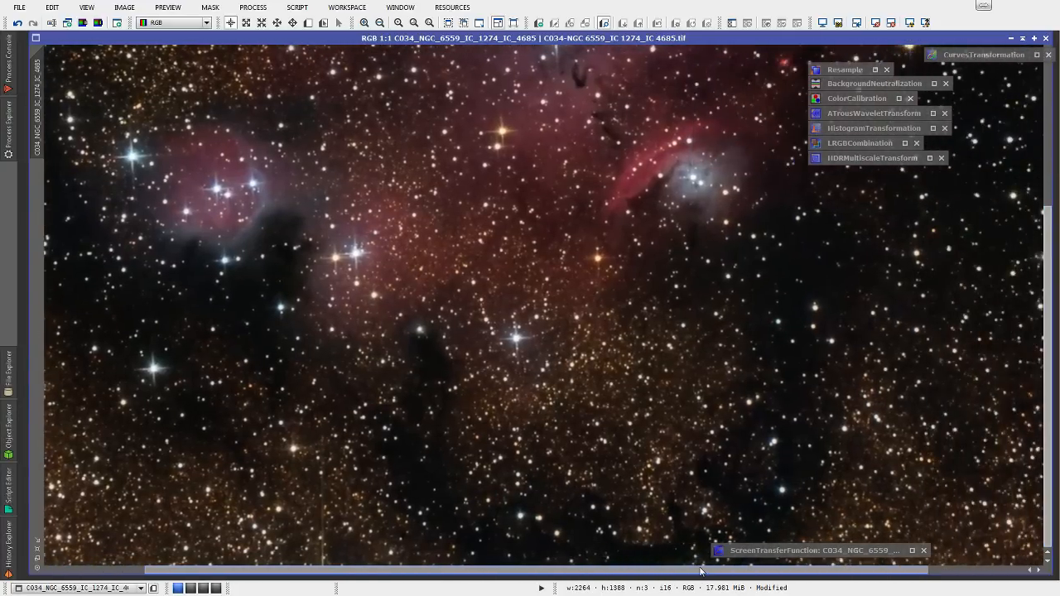
pyautogui.moveTo(1048, 335); pyautogui.dragTo(1049, 274)
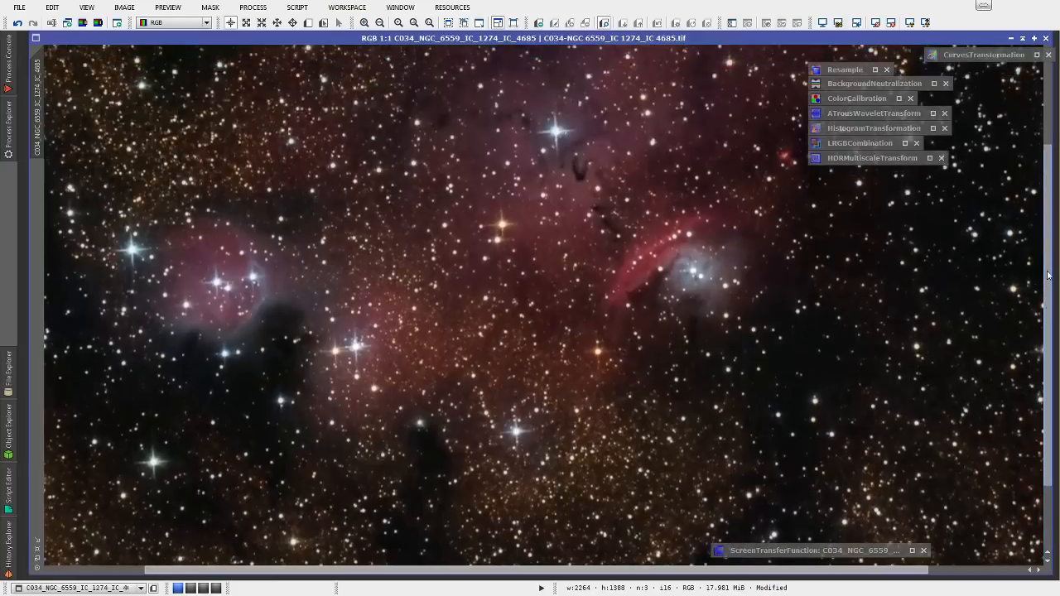
pyautogui.click(36, 549)
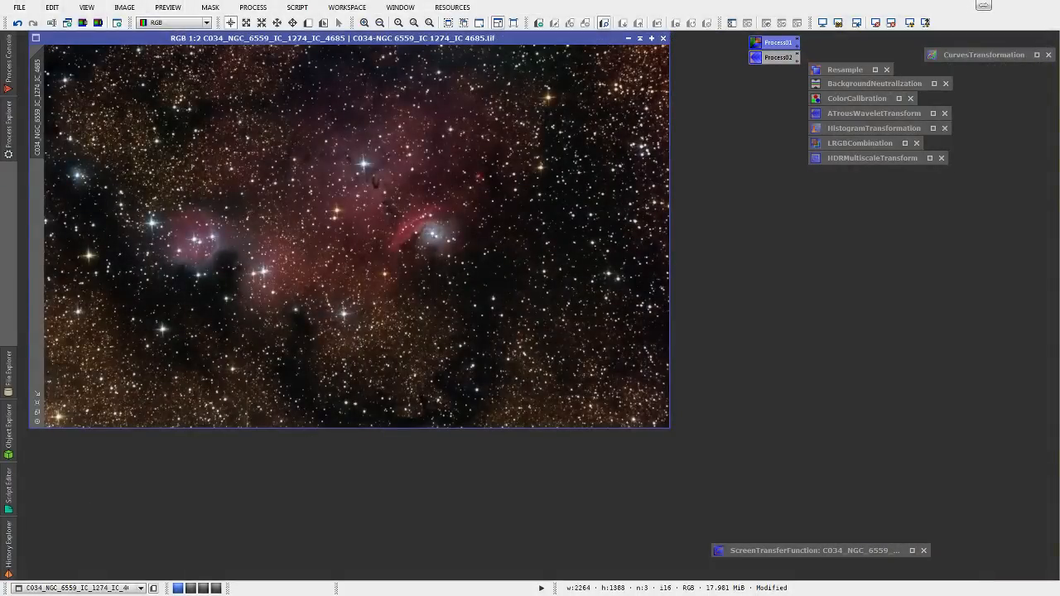
pyautogui.moveTo(373, 41); pyautogui.dragTo(375, 49)
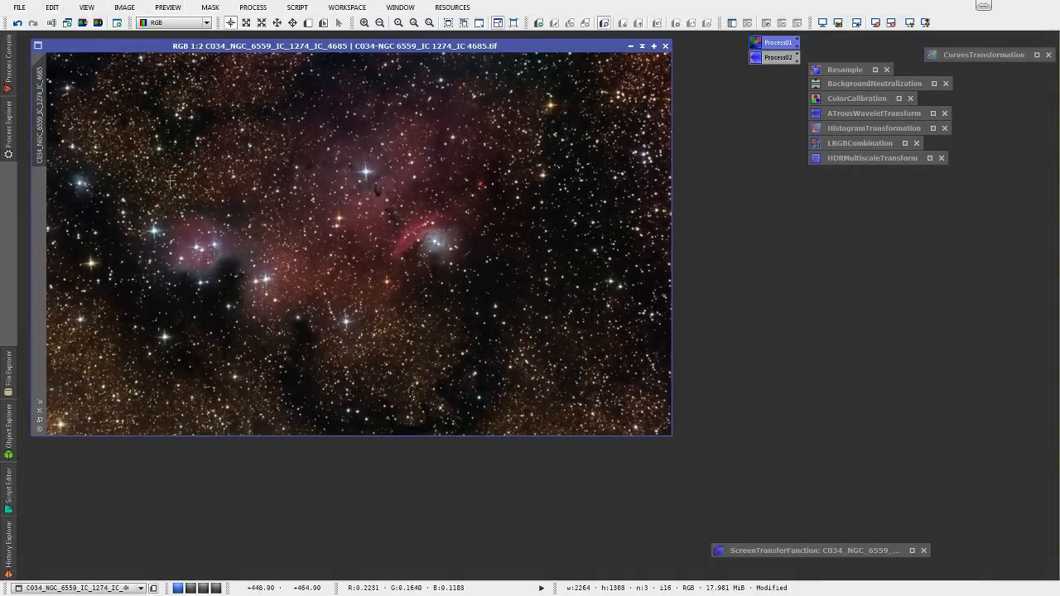